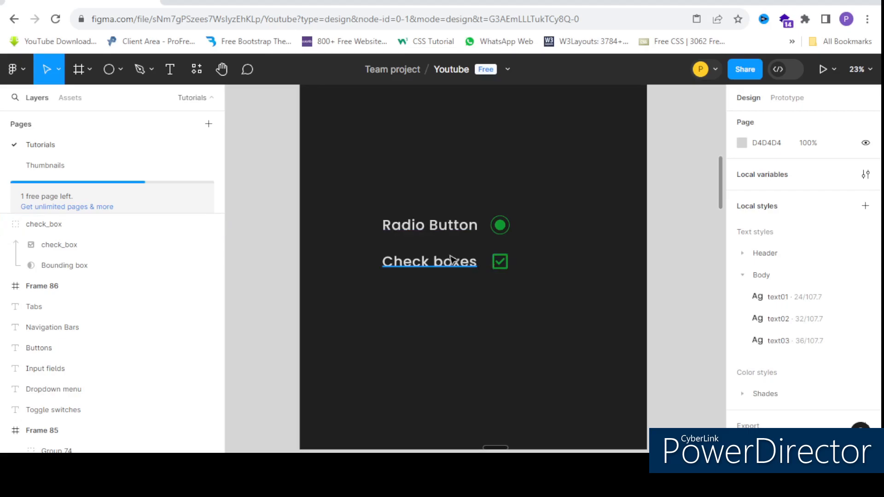
# - Draw a circle about 154 × 154 near the upper-left corner of Frame 86
pyautogui.scroll(-5, 374, 233)
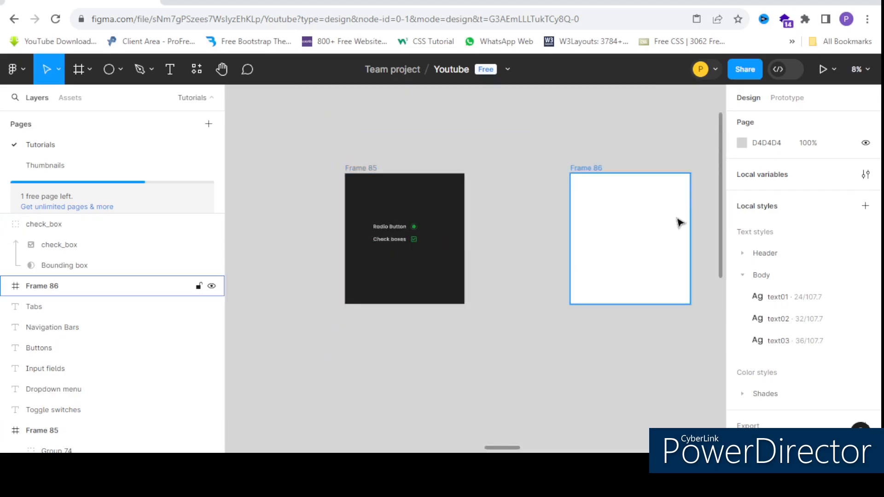
pyautogui.scroll(5, 689, 221)
pyautogui.scroll(-4, 389, 195)
pyautogui.scroll(2, 397, 173)
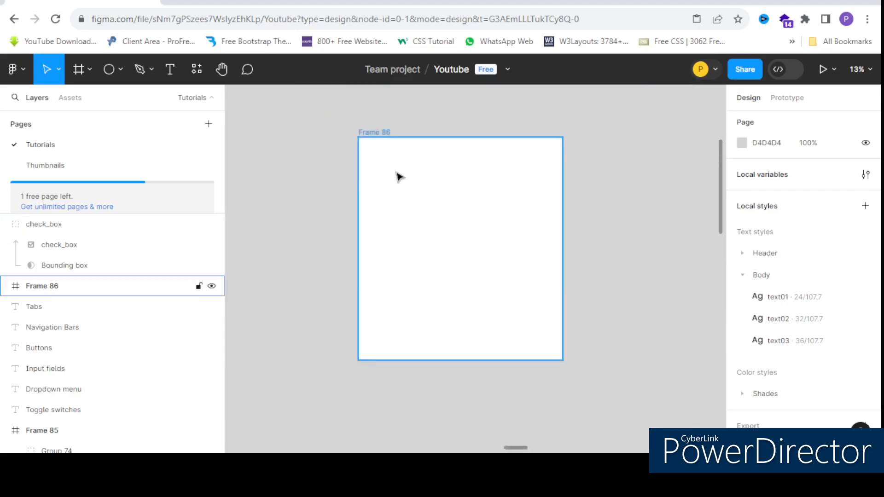
pyautogui.click(113, 69)
pyautogui.scroll(3, 388, 187)
pyautogui.moveTo(379, 161)
pyautogui.mouseDown()
pyautogui.moveTo(409, 191)
pyautogui.moveTo(396, 175)
pyautogui.moveTo(400, 186)
pyautogui.mouseUp()
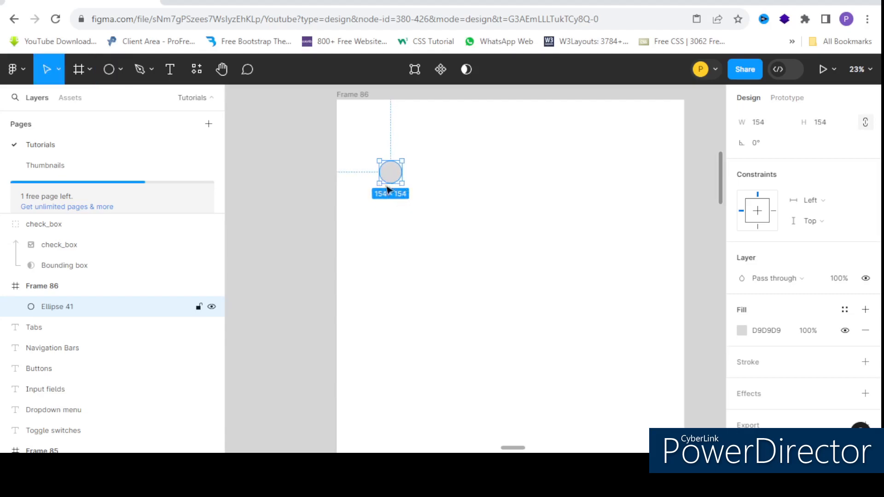
# - Give the circle a stroke with a weight of 5 and remove its fill
pyautogui.scroll(5, 391, 174)
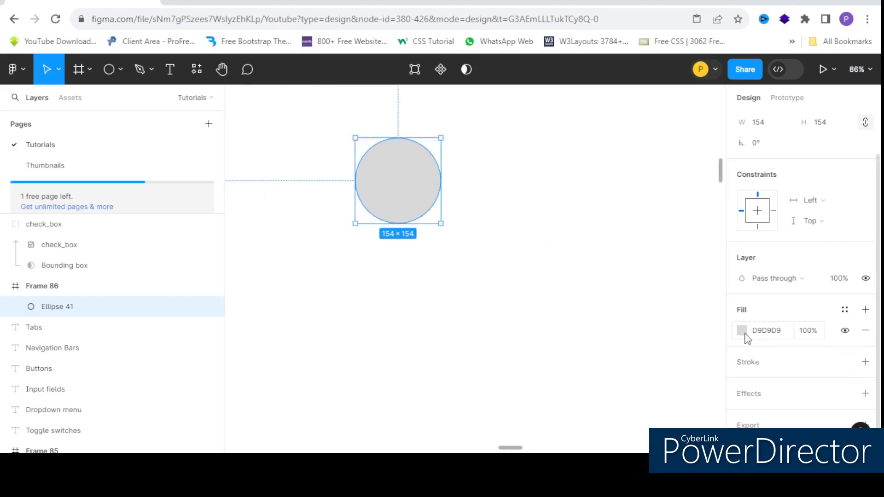
pyautogui.click(756, 364)
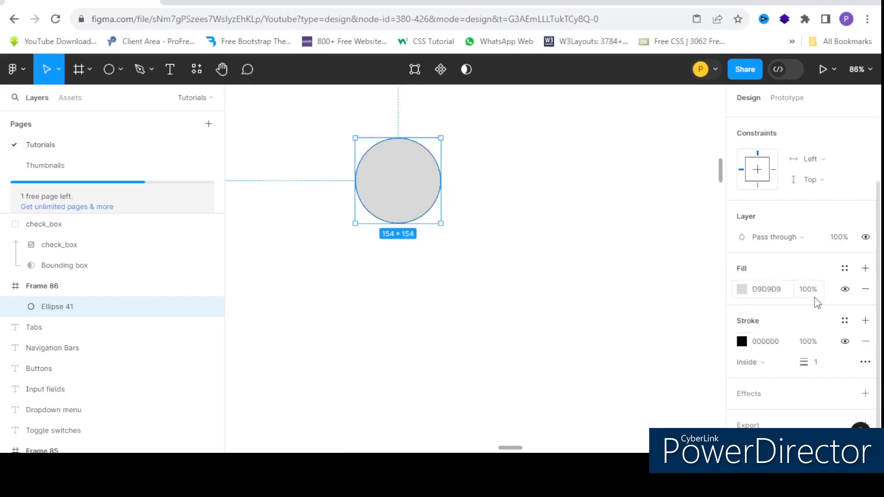
pyautogui.click(866, 292)
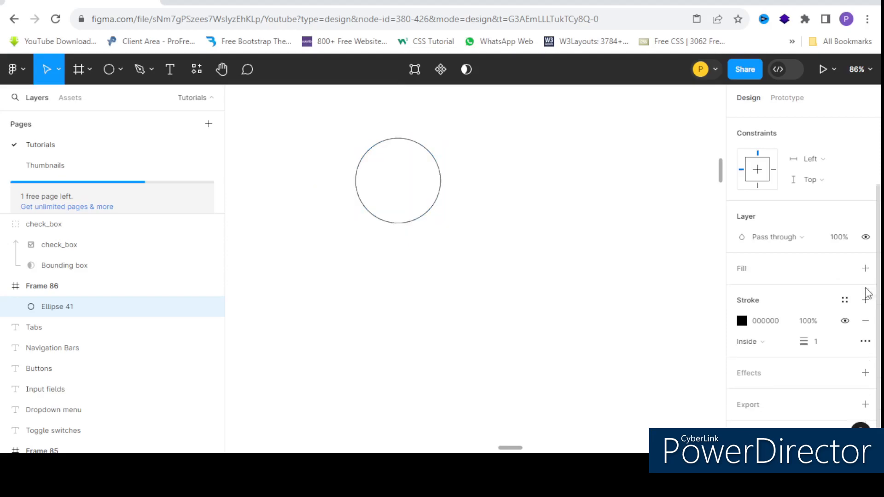
pyautogui.click(820, 345)
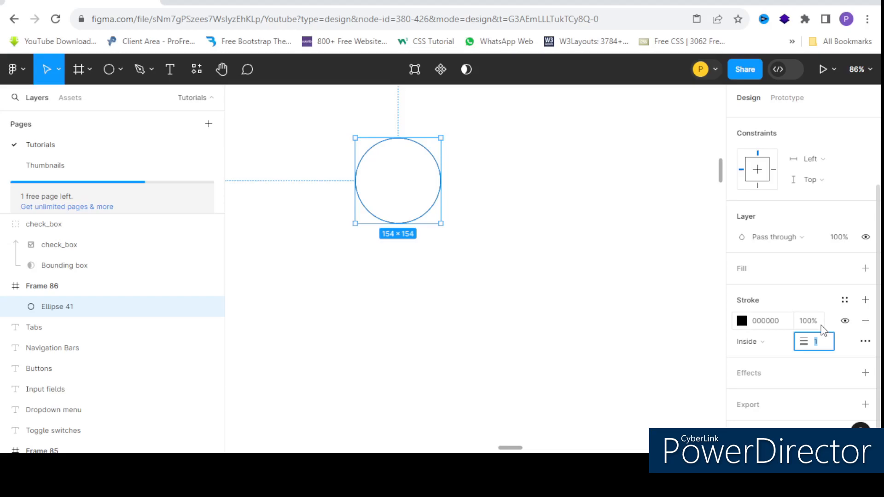
pyautogui.press('Return')
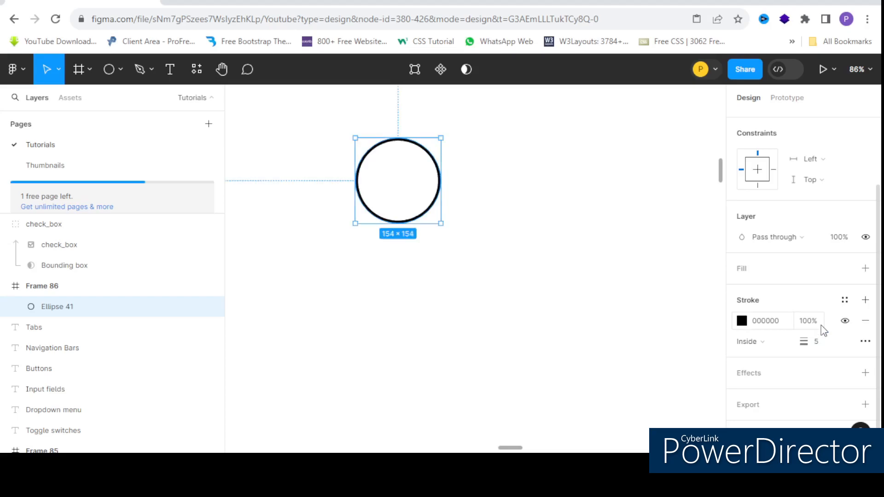
pyautogui.click(824, 345)
pyautogui.press('Escape')
pyautogui.press('7')
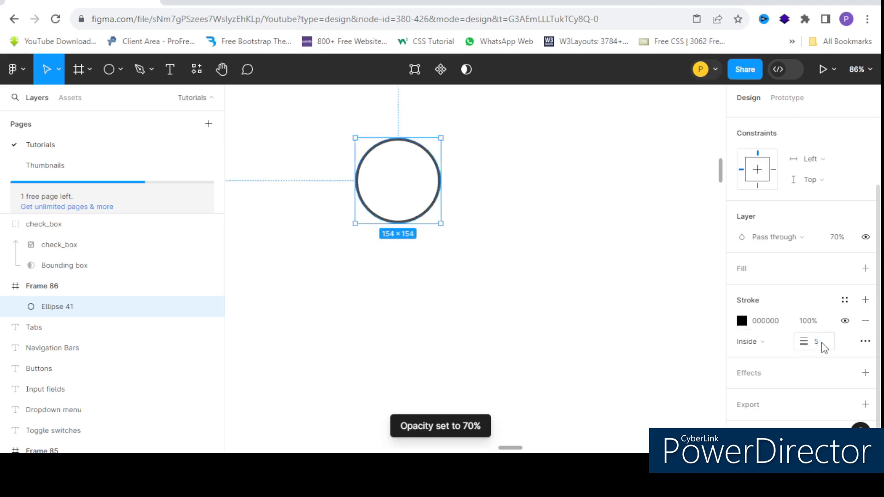
pyautogui.hotkey('ctrl', 'z')
# - Set the circle's stroke weight to 7
pyautogui.click(819, 346)
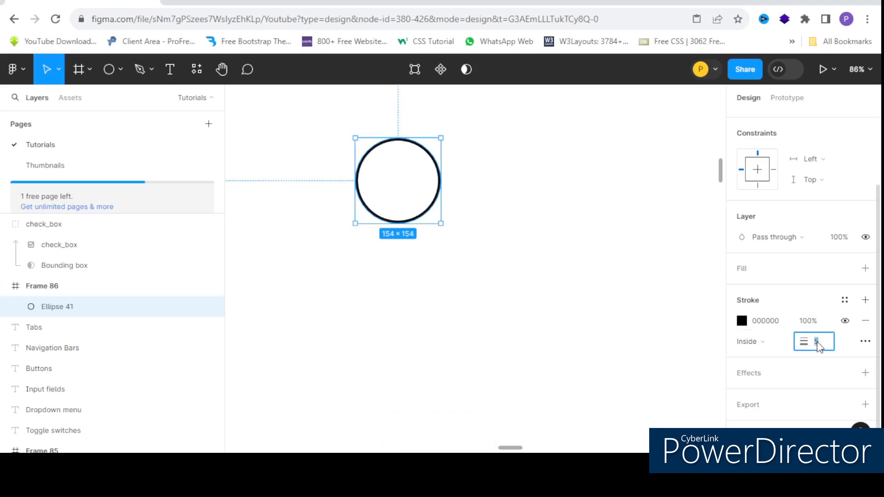
pyautogui.press('Return')
pyautogui.scroll(-3, 442, 180)
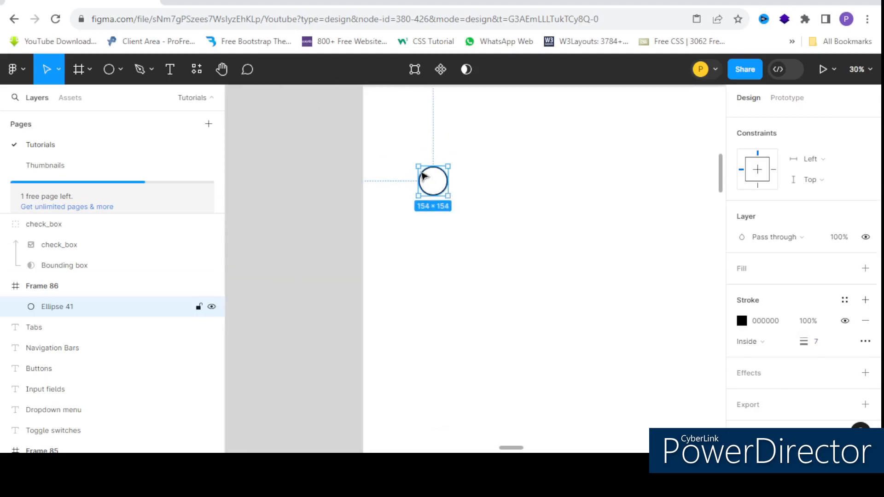
pyautogui.scroll(2, 421, 173)
# - Change the circle's stroke colour to the dark grey 242424
pyautogui.click(505, 203)
pyautogui.click(447, 163)
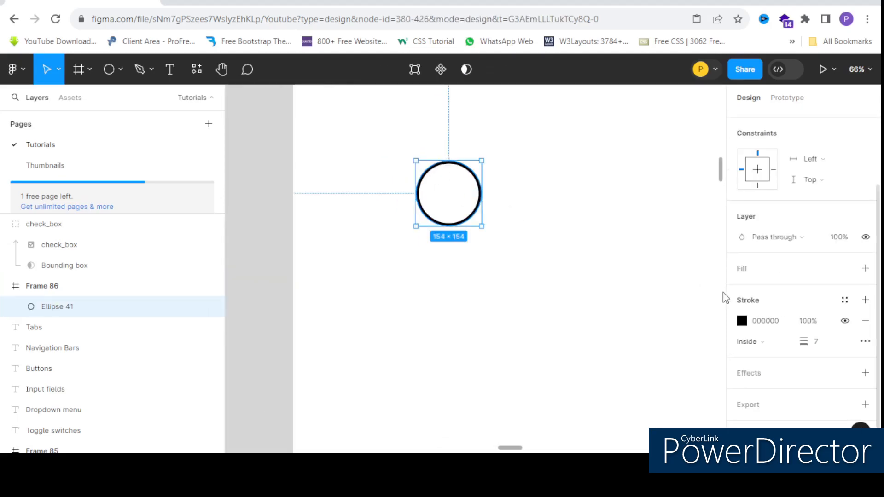
pyautogui.click(742, 322)
pyautogui.moveTo(618, 246)
pyautogui.mouseDown()
pyautogui.moveTo(562, 288)
pyautogui.moveTo(559, 279)
pyautogui.mouseUp()
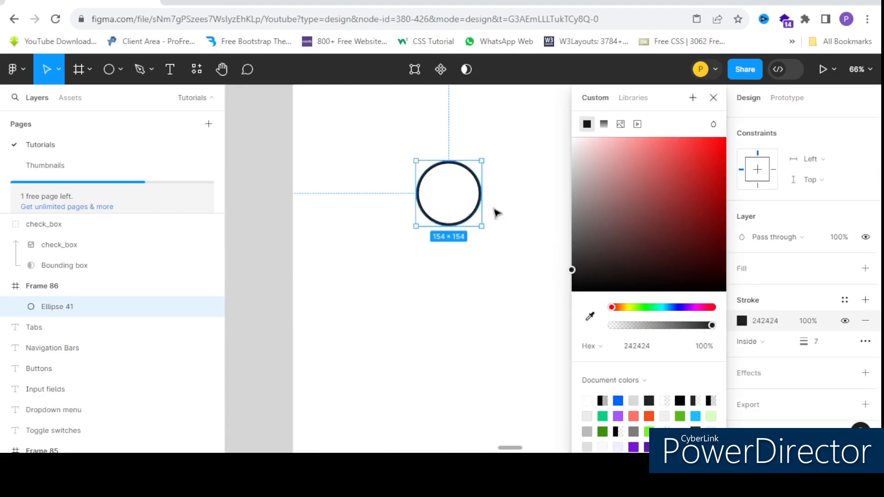
# - Duplicate the circle in place and shrink the copy about its centre to about 98 × 98
pyautogui.click(430, 178)
pyautogui.click(431, 177)
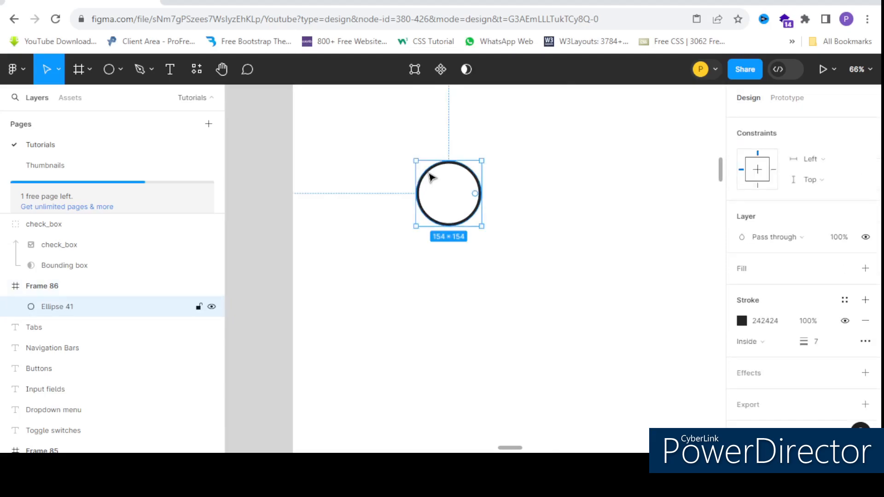
pyautogui.hotkey('ctrl', 'd')
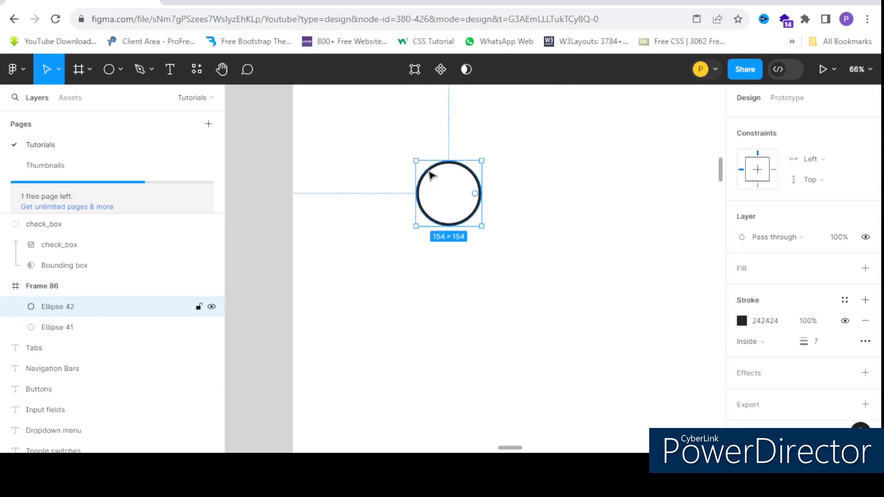
pyautogui.scroll(3, 426, 177)
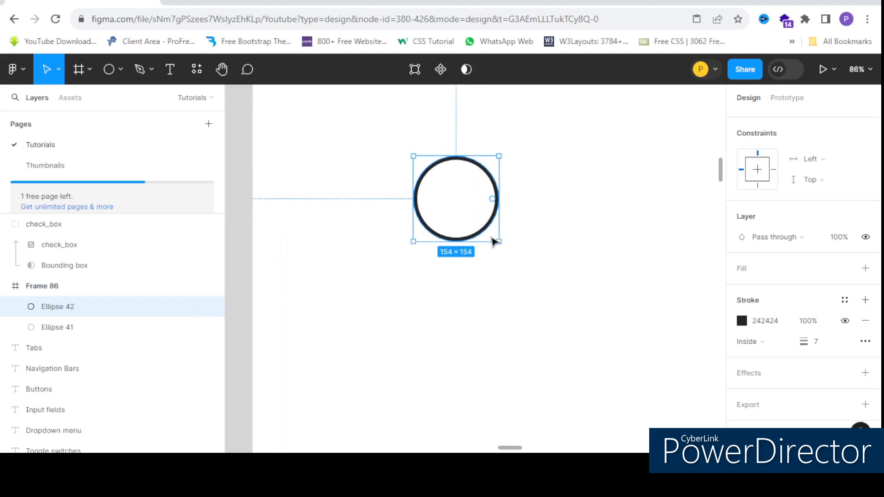
pyautogui.press('alt')
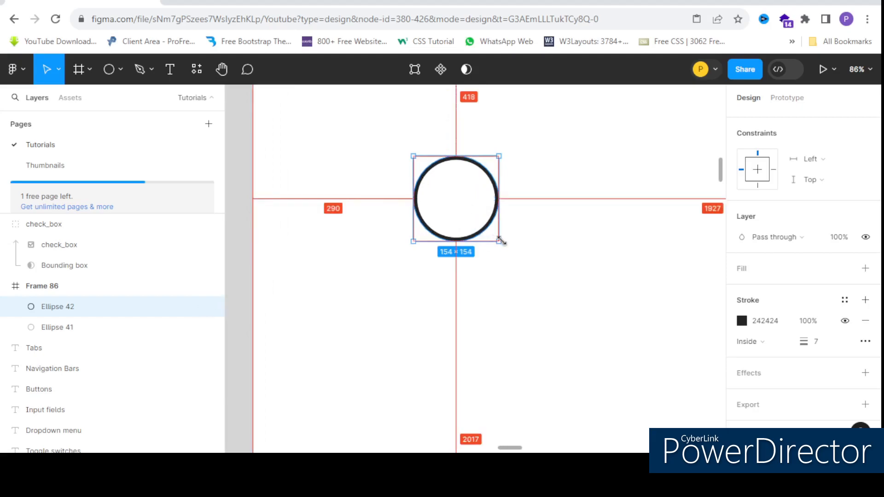
pyautogui.moveTo(499, 243); pyautogui.dragTo(482, 226)
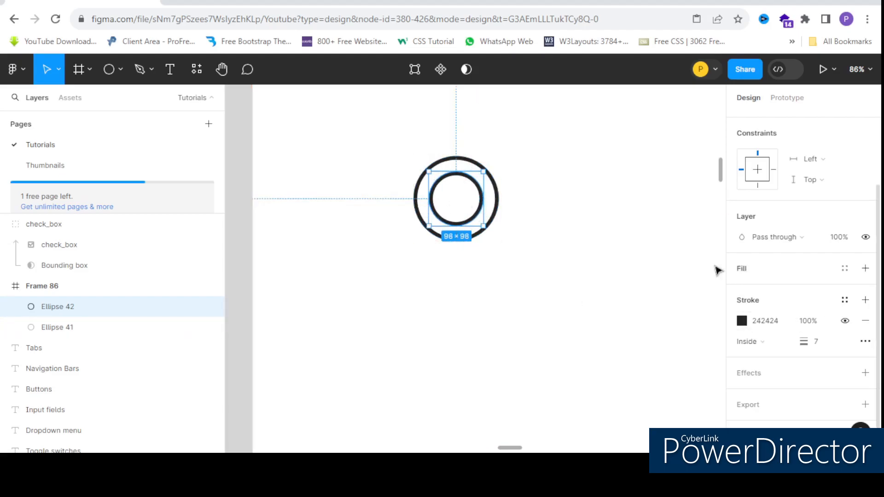
# - Add a fill to the inner circle and sample its colour, 242424, from the outer ring
pyautogui.click(743, 269)
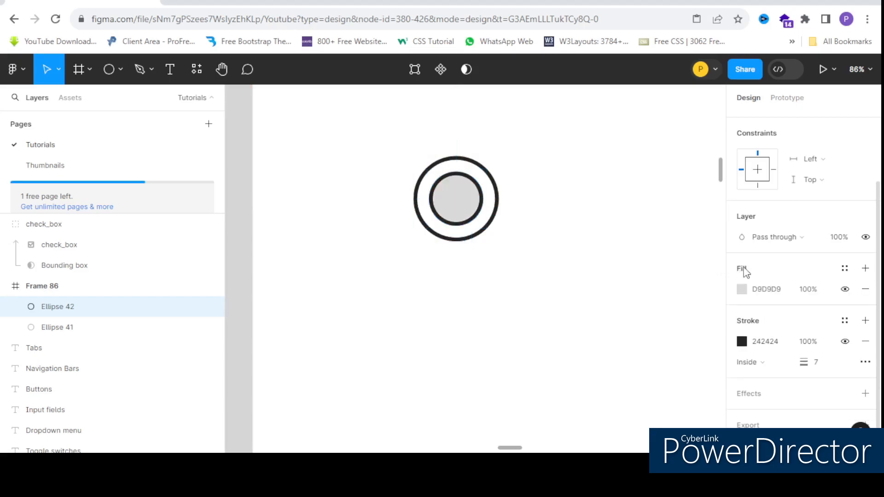
pyautogui.click(742, 342)
pyautogui.click(742, 290)
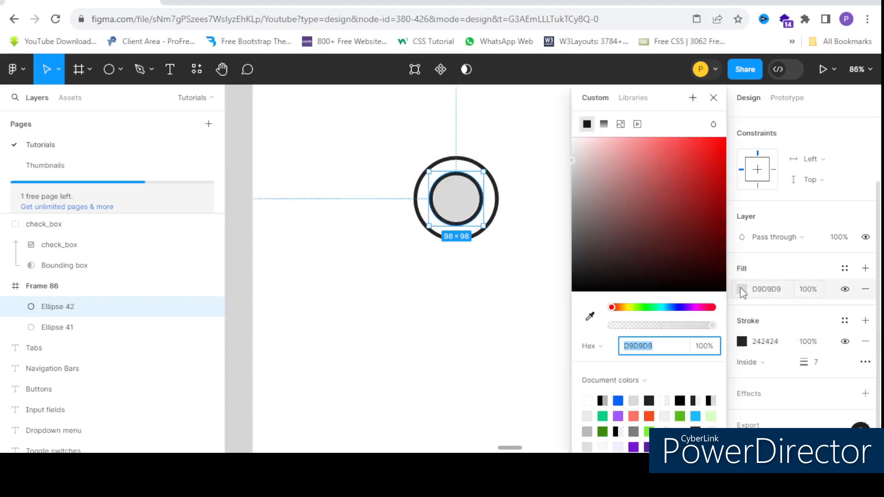
pyautogui.click(590, 316)
pyautogui.scroll(6, 484, 216)
pyautogui.click(529, 235)
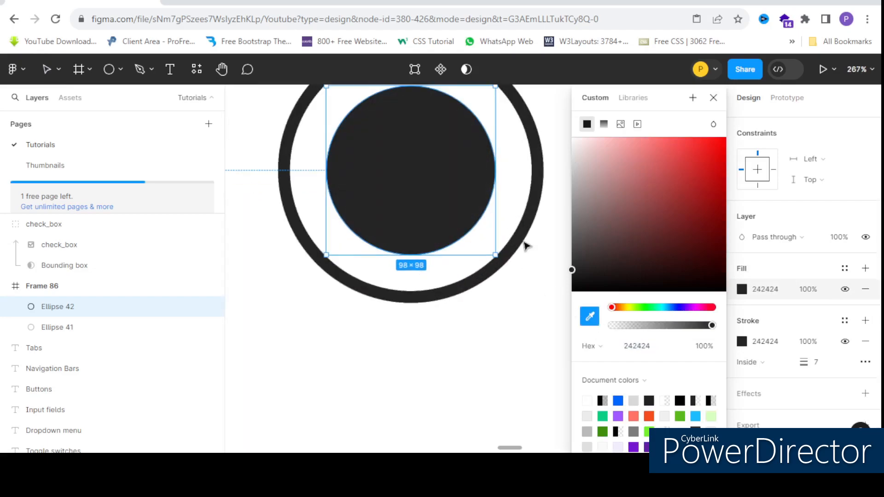
pyautogui.scroll(-8, 351, 213)
pyautogui.click(440, 243)
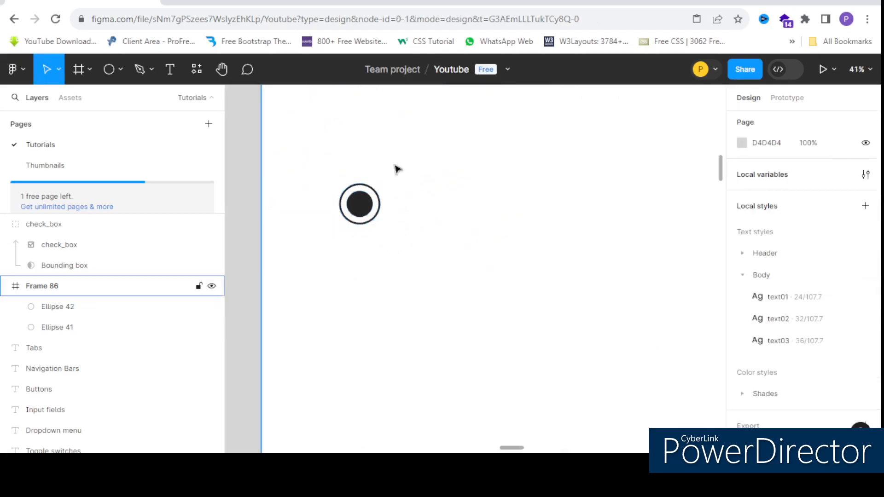
# - Select both circles and shift them together slightly within Frame 86
pyautogui.scroll(-4, 397, 174)
pyautogui.scroll(3, 375, 176)
pyautogui.moveTo(372, 171); pyautogui.dragTo(437, 240)
pyautogui.scroll(2, 399, 198)
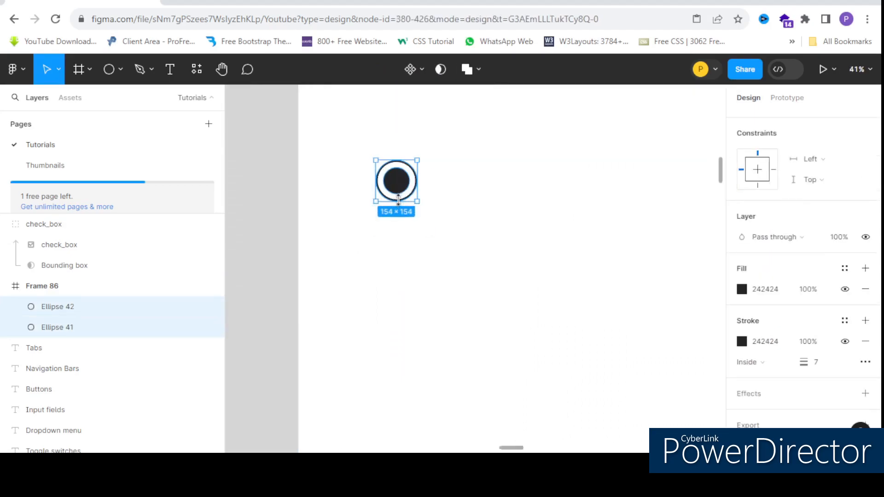
pyautogui.moveTo(397, 179); pyautogui.dragTo(463, 224)
pyautogui.scroll(-6, 404, 153)
pyautogui.scroll(3, 402, 147)
pyautogui.click(407, 152)
pyautogui.scroll(3, 406, 154)
pyautogui.moveTo(416, 169); pyautogui.dragTo(456, 197)
pyautogui.scroll(-4, 399, 130)
pyautogui.scroll(3, 414, 132)
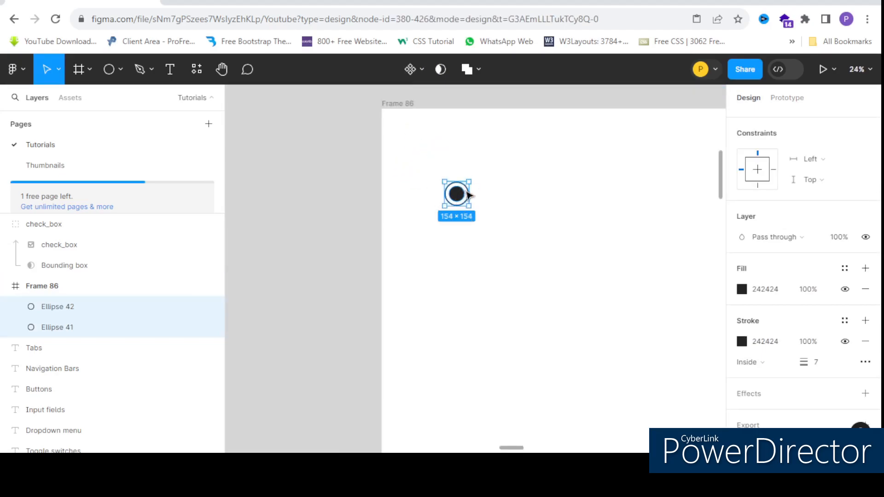
pyautogui.scroll(3, 463, 196)
pyautogui.scroll(-4, 442, 196)
pyautogui.scroll(2, 442, 203)
pyautogui.scroll(-4, 441, 203)
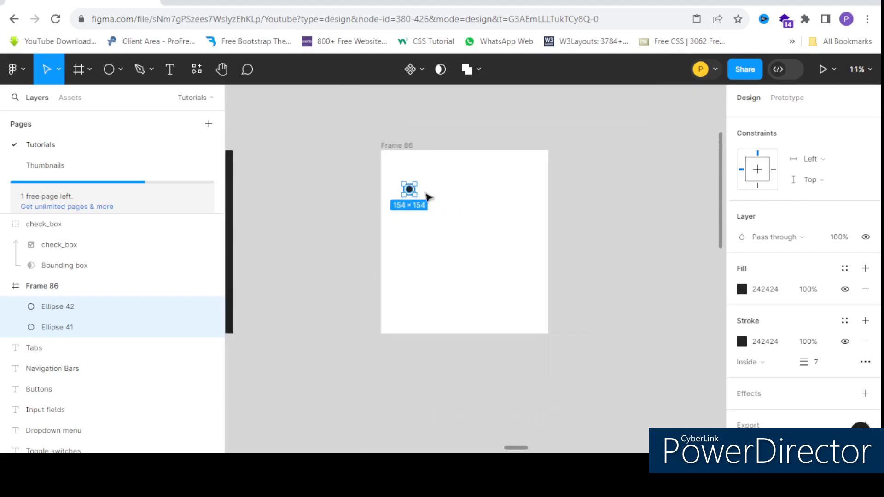
# - Add an Android Large frame of 360 × 800 and place it beside Frame 86, level with its upper edge
pyautogui.click(79, 69)
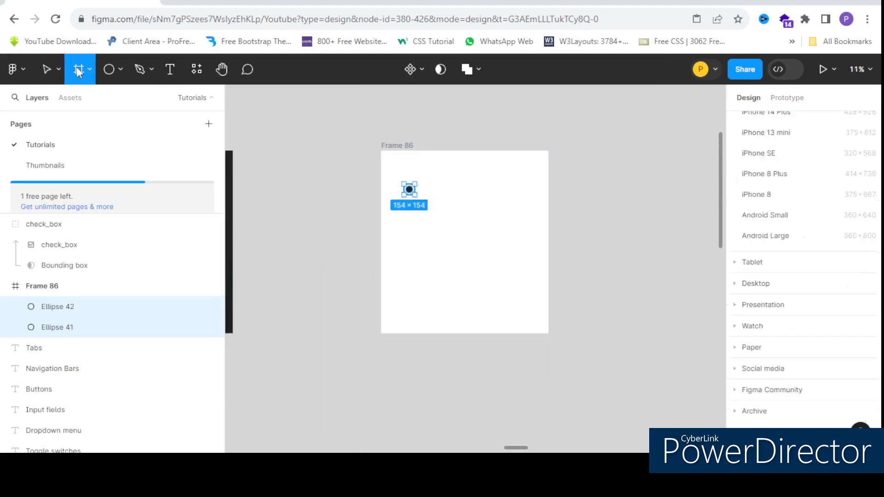
pyautogui.click(754, 242)
pyautogui.scroll(4, 572, 264)
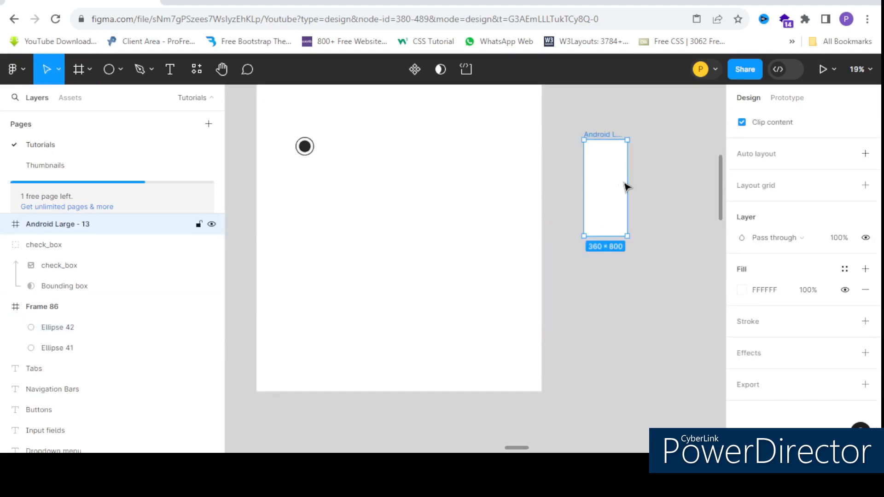
pyautogui.scroll(-3, 626, 187)
pyautogui.scroll(2, 617, 175)
pyautogui.moveTo(638, 178); pyautogui.dragTo(593, 137)
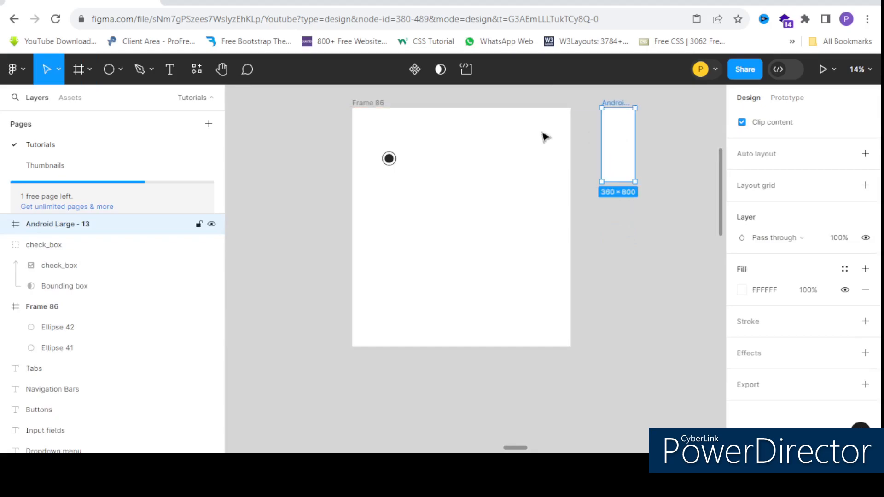
pyautogui.scroll(3, 372, 164)
pyautogui.scroll(-5, 424, 173)
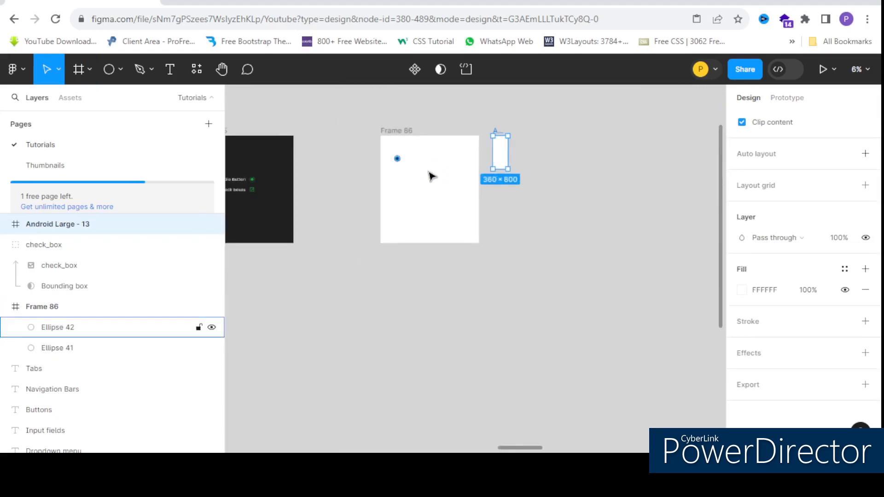
# - Move both circles together into the Android Large frame and scale them proportionally to about 29 × 29
pyautogui.scroll(2, 390, 170)
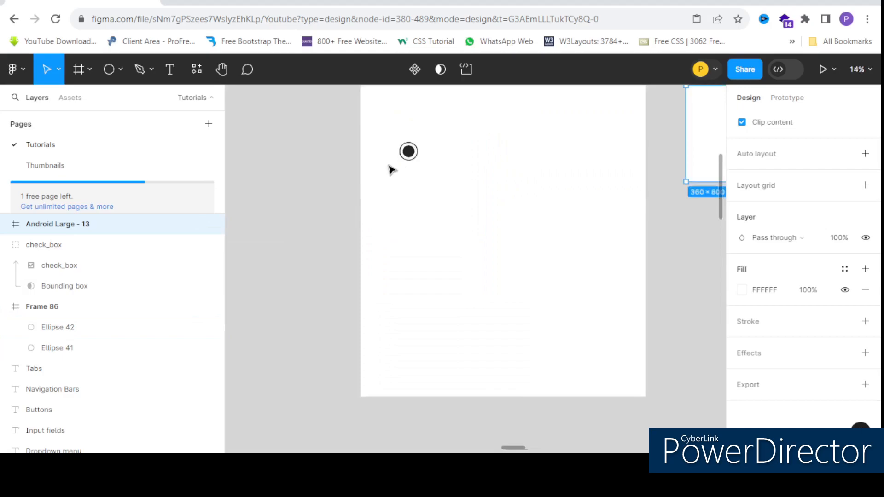
pyautogui.scroll(4, 391, 170)
pyautogui.click(436, 173)
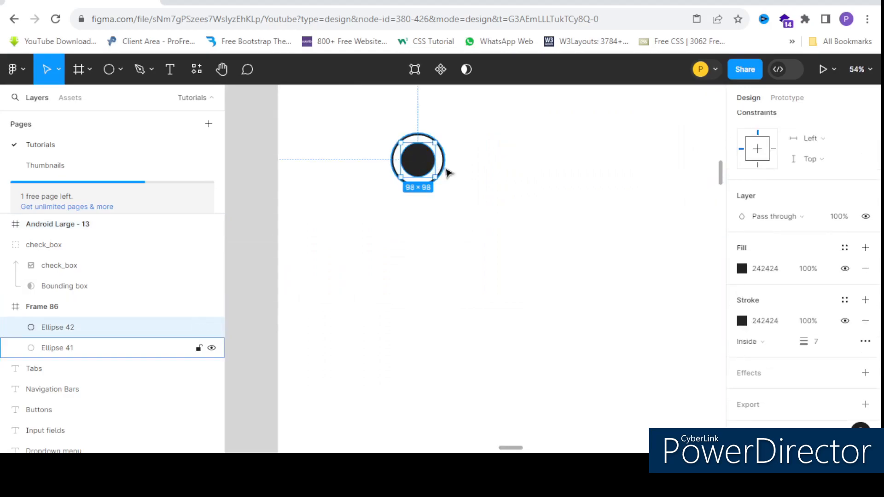
pyautogui.keyDown('shift'); pyautogui.click(443, 170); pyautogui.keyUp('shift')
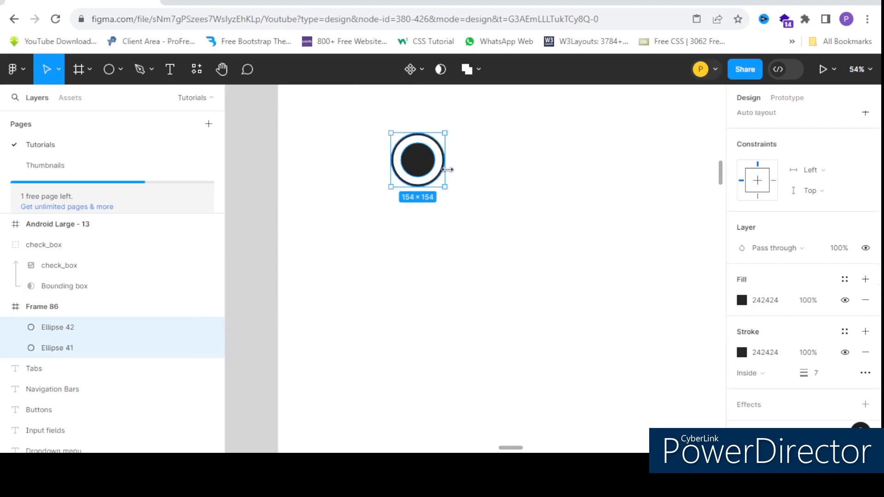
pyautogui.press('k')
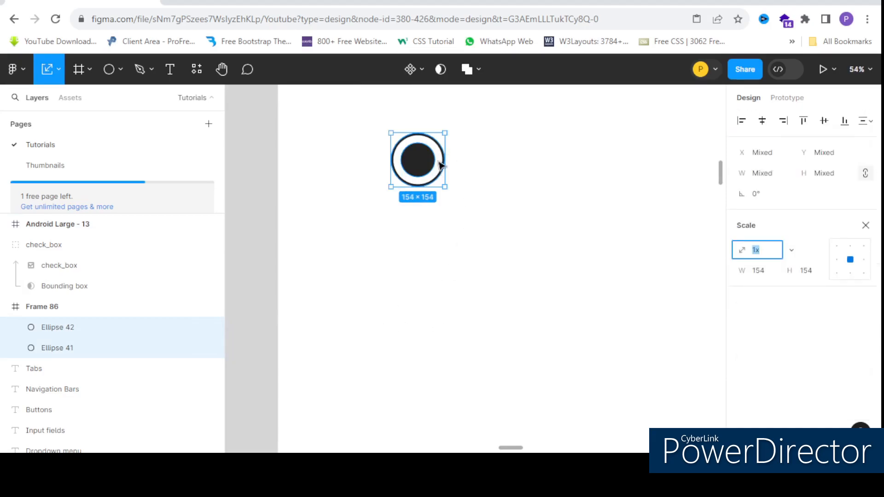
pyautogui.moveTo(443, 165); pyautogui.dragTo(673, 130)
pyautogui.scroll(-5, 386, 159)
pyautogui.scroll(5, 694, 114)
pyautogui.scroll(-3, 618, 111)
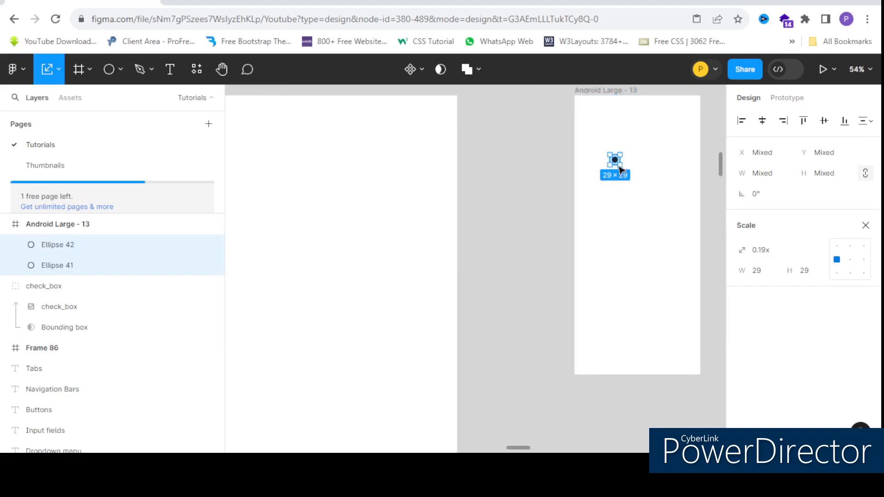
# - Move the two circles closer to the Android frame's upper-left corner and scale them to about 23 × 23
pyautogui.moveTo(618, 162); pyautogui.dragTo(600, 136)
pyautogui.scroll(5, 580, 136)
pyautogui.scroll(-5, 649, 137)
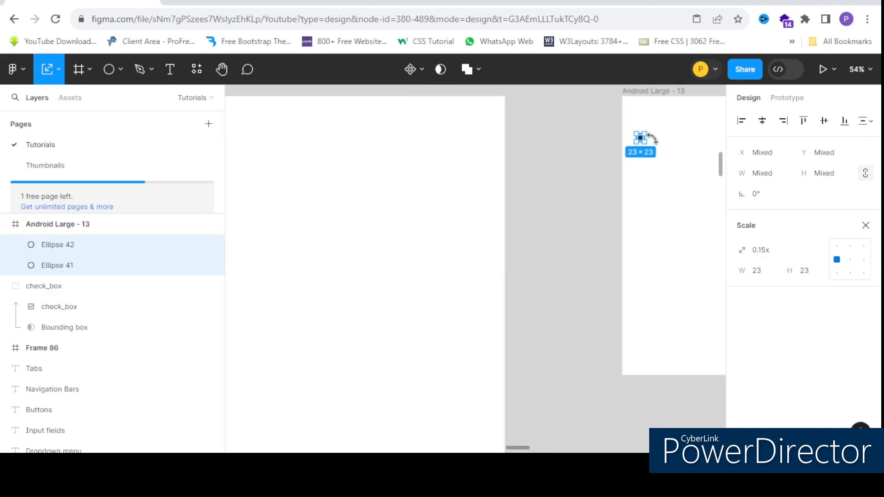
# - Move both circles back into Frame 86 and place them near its upper-left corner
pyautogui.moveTo(644, 142); pyautogui.dragTo(276, 188)
pyautogui.scroll(-7, 387, 211)
pyautogui.scroll(6, 368, 207)
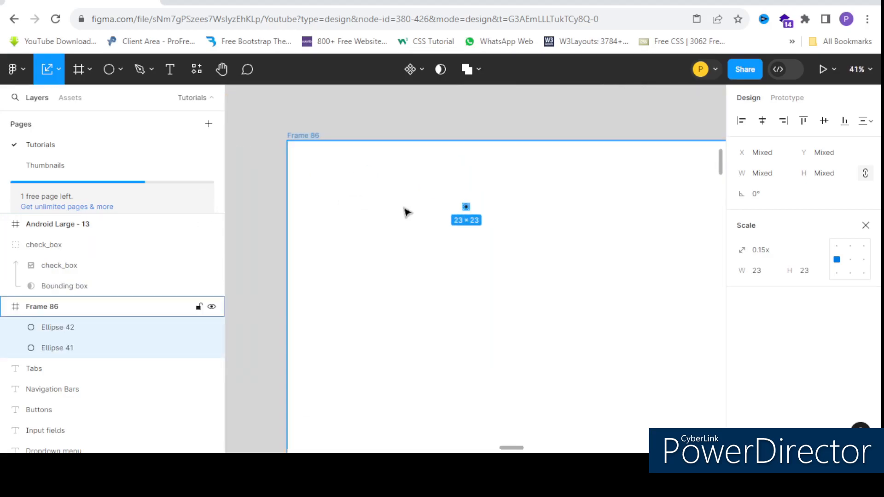
pyautogui.moveTo(467, 211); pyautogui.dragTo(342, 180)
pyautogui.scroll(5, 361, 229)
pyautogui.scroll(-5, 376, 204)
pyautogui.scroll(7, 341, 185)
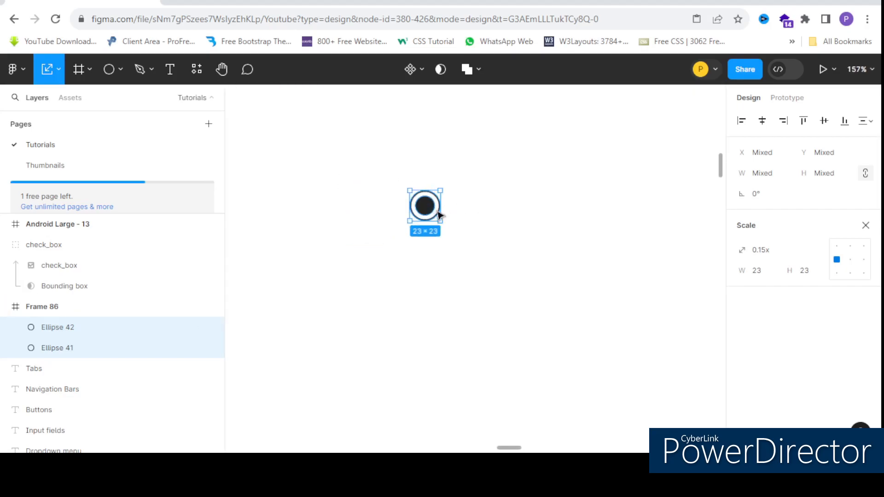
# - Turn the two selected circles into one component and add a second variant to it
pyautogui.click(497, 223)
pyautogui.moveTo(391, 172); pyautogui.dragTo(481, 258)
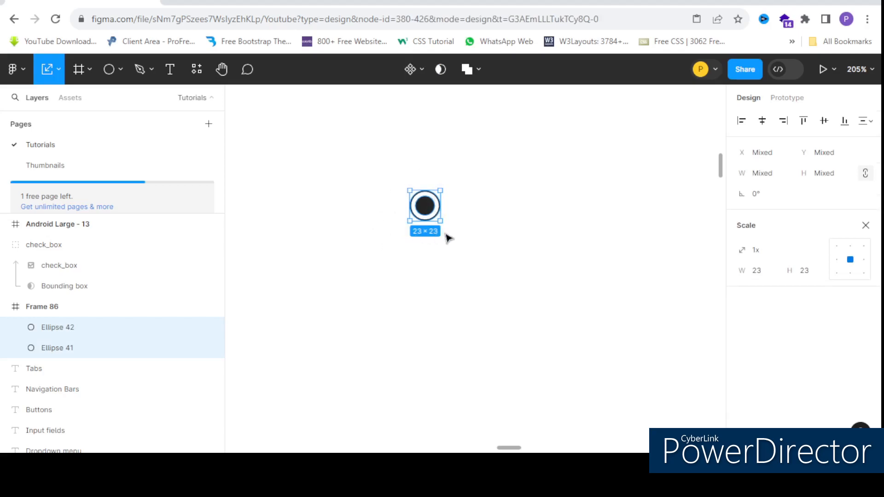
pyautogui.click(456, 215)
pyautogui.moveTo(392, 180); pyautogui.dragTo(478, 253)
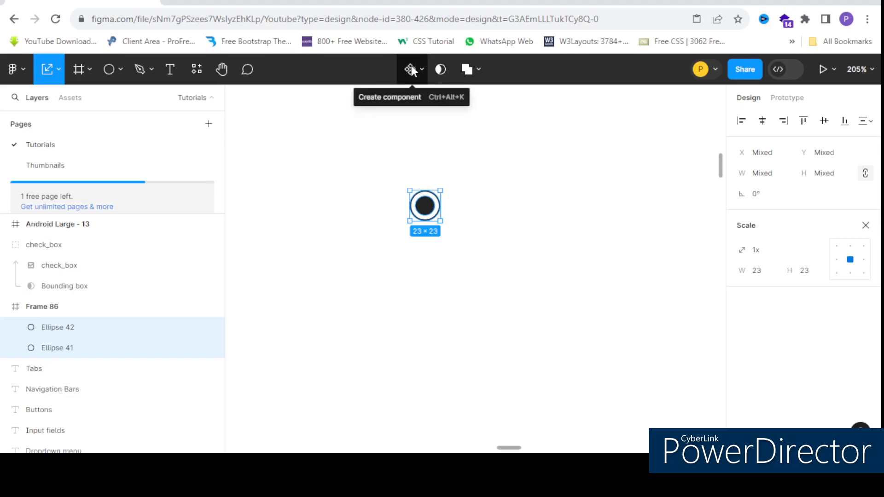
pyautogui.click(411, 69)
pyautogui.click(412, 69)
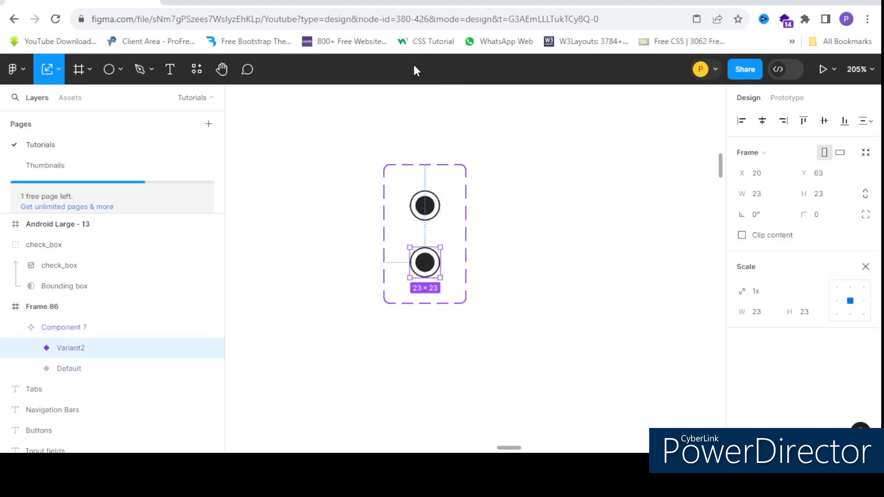
# - Make the inner dot of the Default variant fully transparent by setting its fill and stroke opacity to 0%
pyautogui.doubleClick(424, 205)
pyautogui.scroll(4, 428, 205)
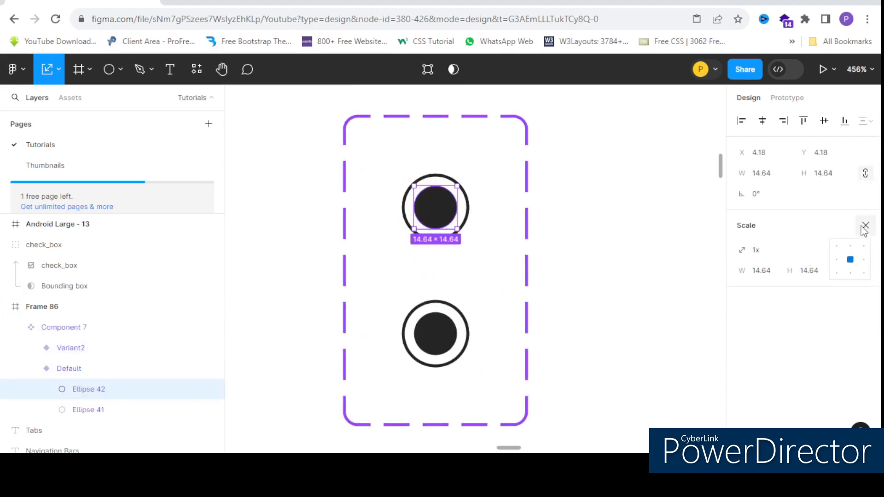
pyautogui.press('Escape')
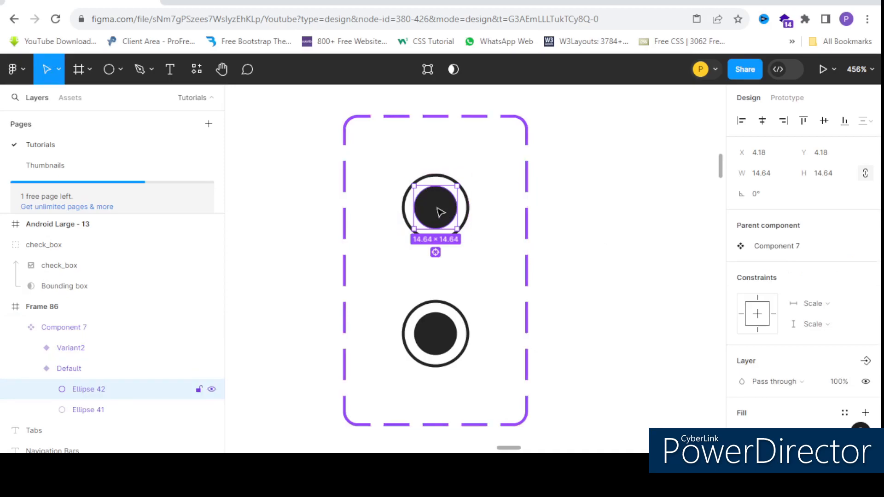
pyautogui.scroll(-3, 770, 331)
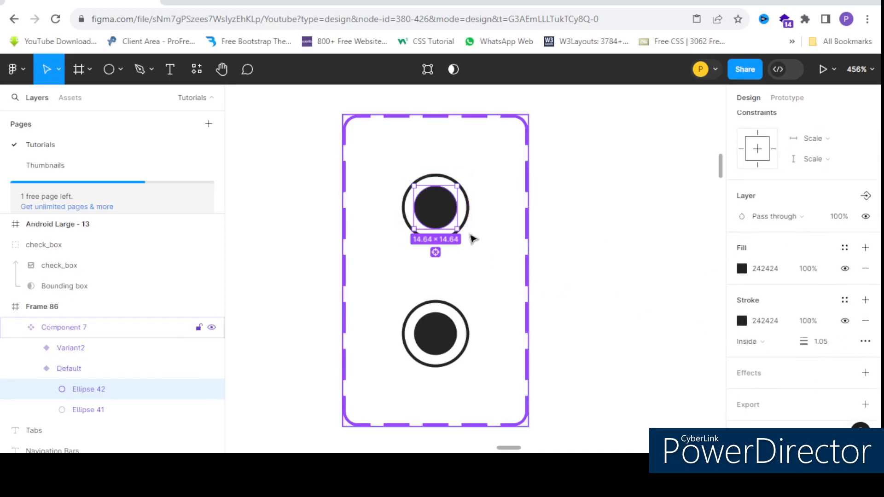
pyautogui.click(741, 268)
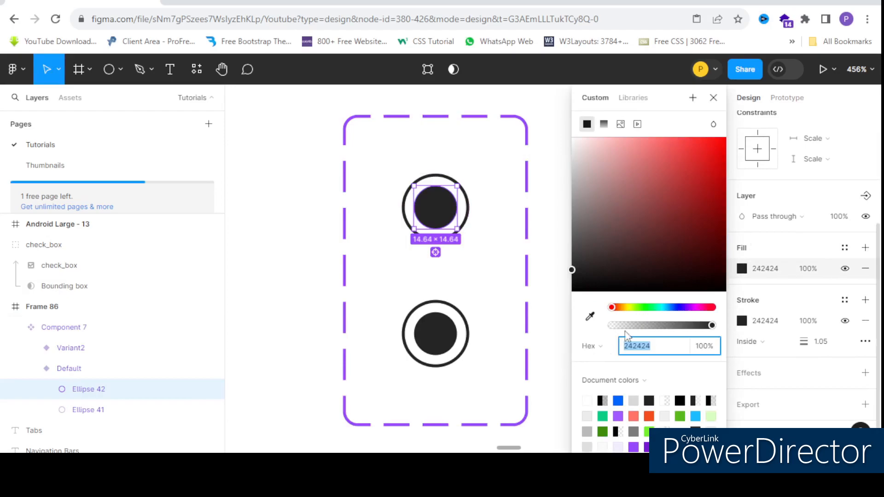
pyautogui.moveTo(671, 326); pyautogui.dragTo(575, 318)
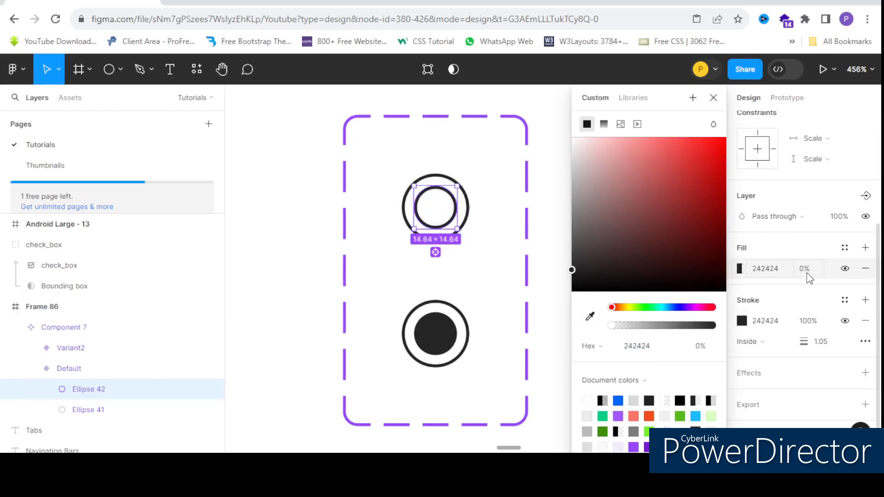
pyautogui.click(738, 323)
pyautogui.moveTo(712, 326); pyautogui.dragTo(575, 318)
pyautogui.scroll(-5, 288, 174)
pyautogui.click(402, 210)
pyautogui.scroll(3, 333, 212)
pyautogui.scroll(-3, 387, 209)
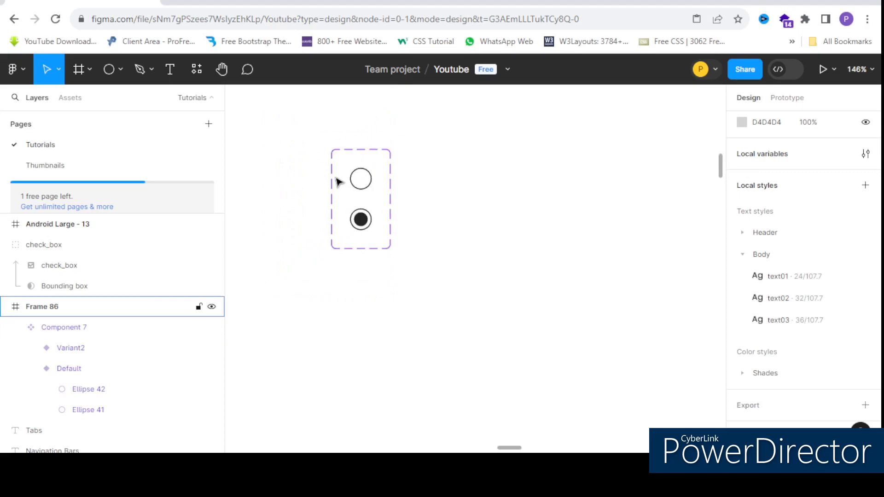
# - Connect the Default variant and Variant2 to each other in the prototype so a click switches between them
pyautogui.scroll(4, 338, 182)
pyautogui.click(411, 188)
pyautogui.click(411, 187)
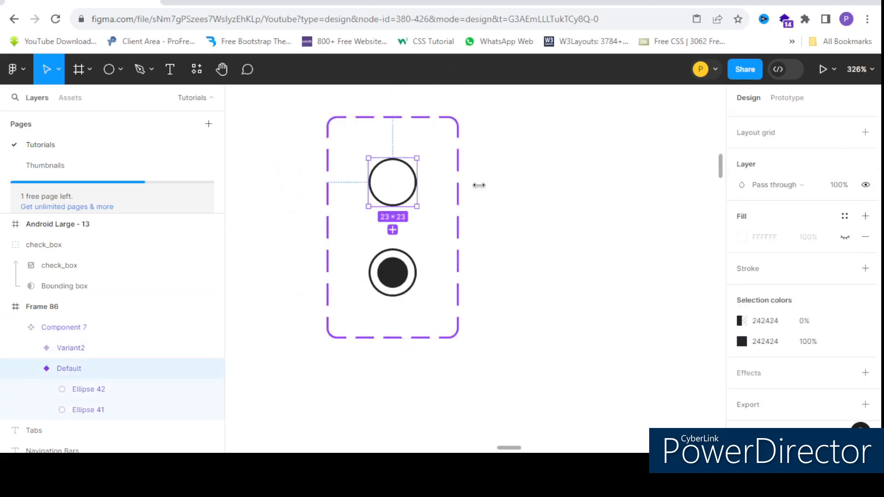
pyautogui.click(787, 98)
pyautogui.moveTo(417, 182); pyautogui.dragTo(399, 282)
pyautogui.click(398, 266)
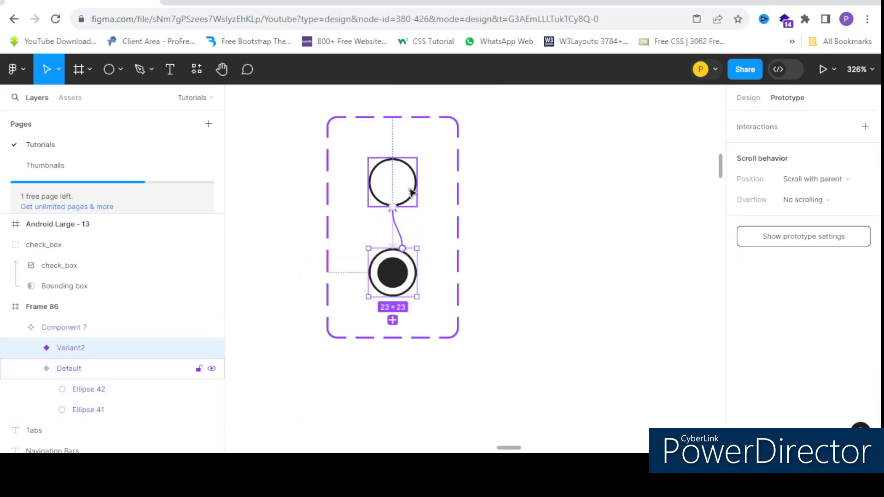
pyautogui.moveTo(411, 193); pyautogui.dragTo(411, 192)
pyautogui.click(523, 200)
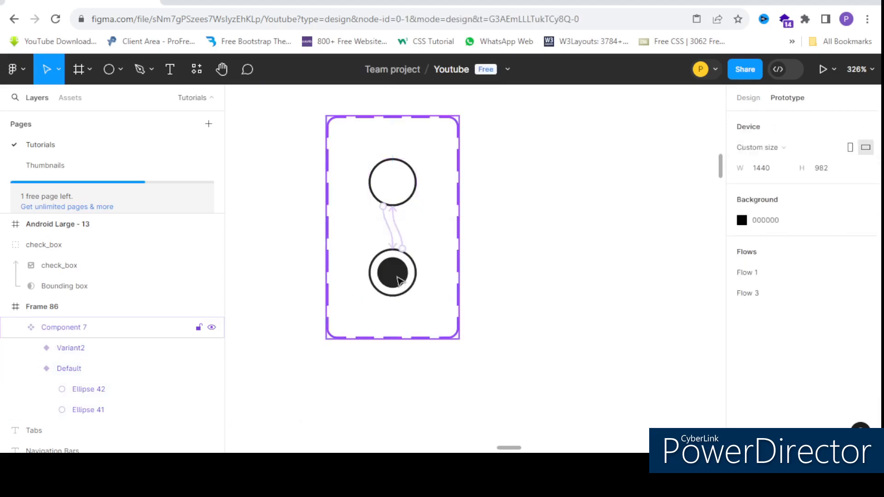
pyautogui.click(399, 282)
# - Place an instance of the filled radio button variant near the upper-left corner of the Android Large frame
pyautogui.scroll(-5, 354, 266)
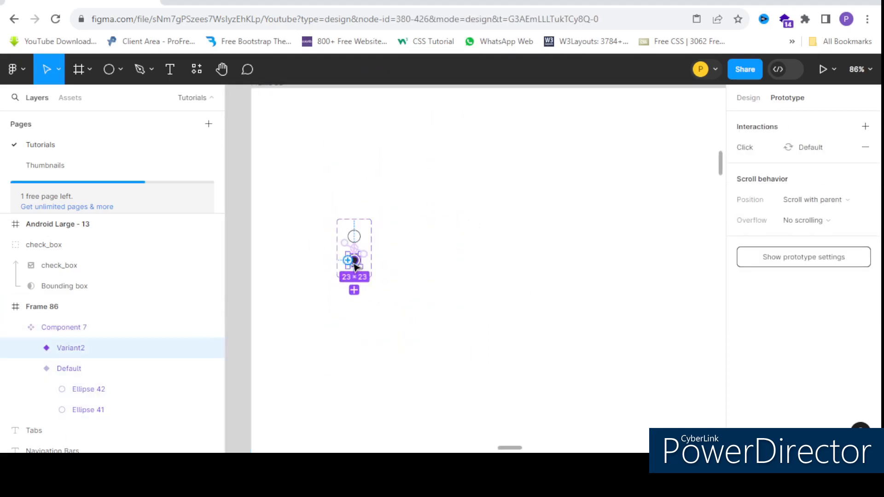
pyautogui.scroll(-3, 354, 267)
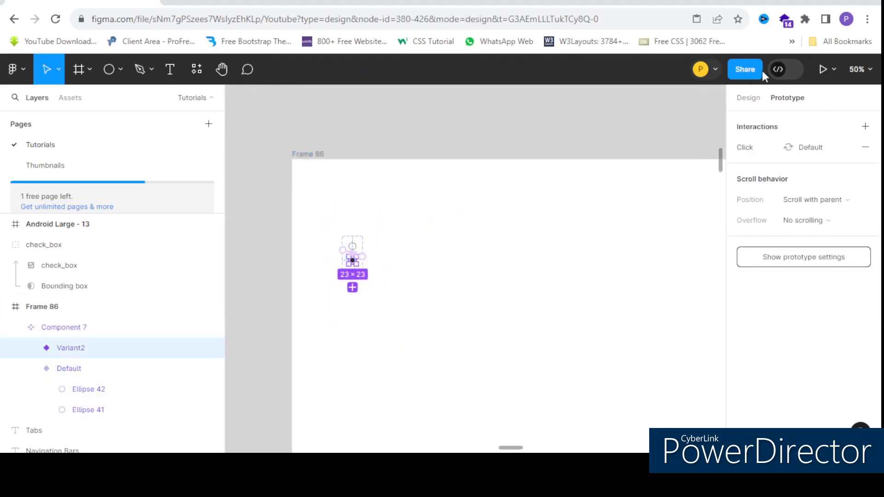
pyautogui.click(749, 97)
pyautogui.moveTo(353, 262); pyautogui.dragTo(437, 196)
pyautogui.scroll(5, 485, 178)
pyautogui.scroll(-2, 429, 202)
pyautogui.scroll(-1, 428, 180)
pyautogui.scroll(2, 455, 181)
pyautogui.scroll(3, 437, 197)
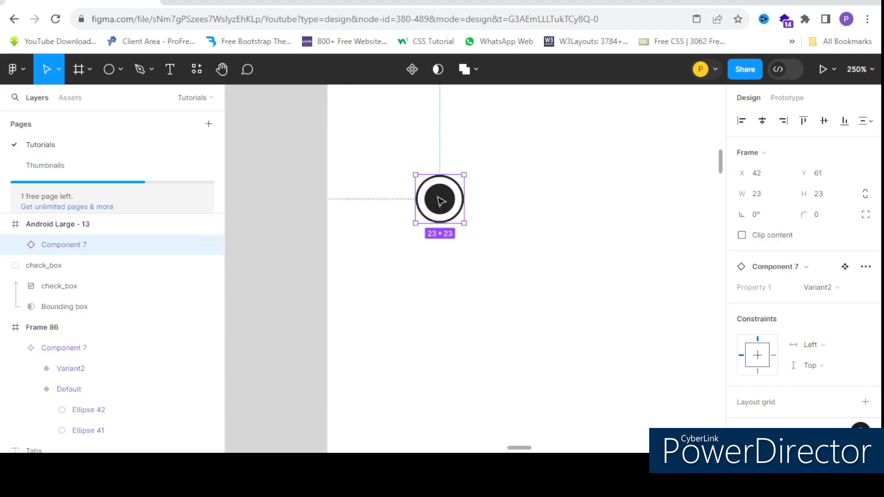
# - Add a text layer reading "Op" beside the radio button in the Android frame
pyautogui.click(166, 74)
pyautogui.scroll(2, 477, 173)
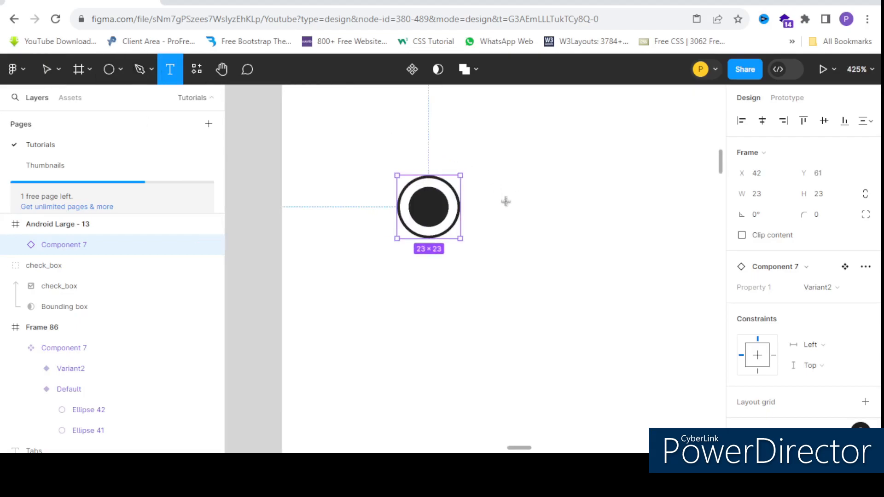
pyautogui.click(510, 200)
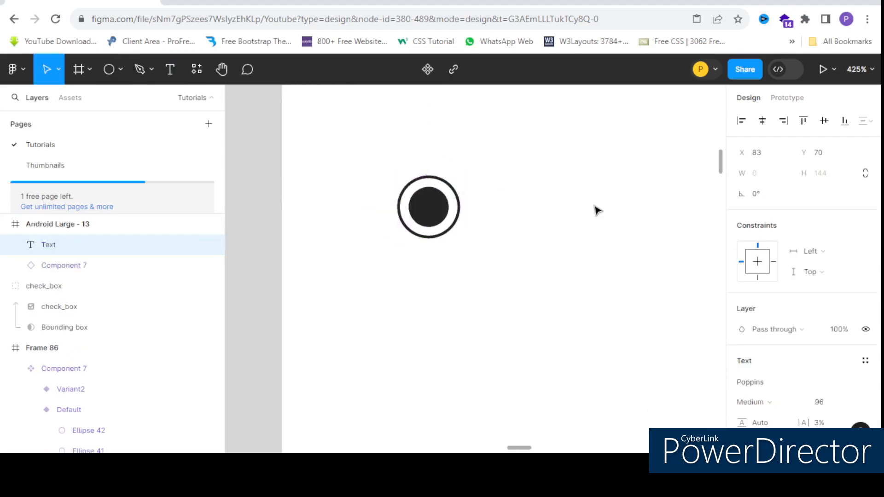
pyautogui.write('Op')
pyautogui.scroll(-7, 444, 229)
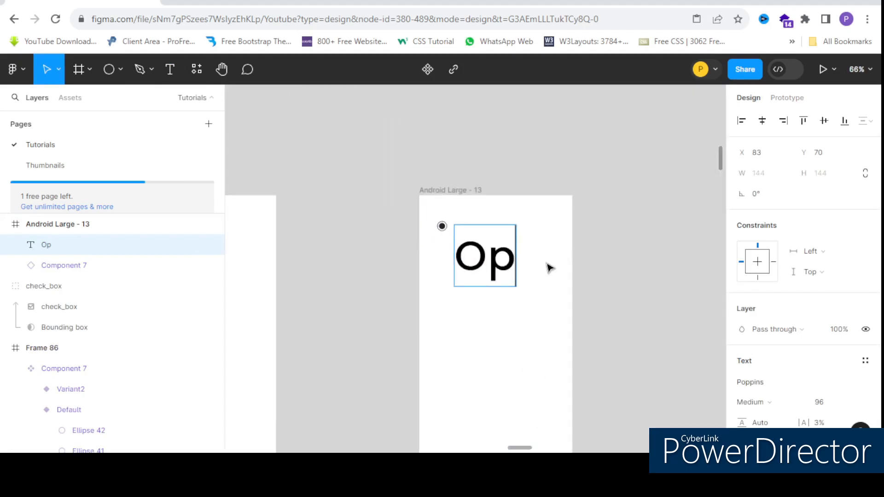
pyautogui.scroll(1, 546, 263)
pyautogui.click(553, 268)
pyautogui.click(554, 268)
pyautogui.click(467, 267)
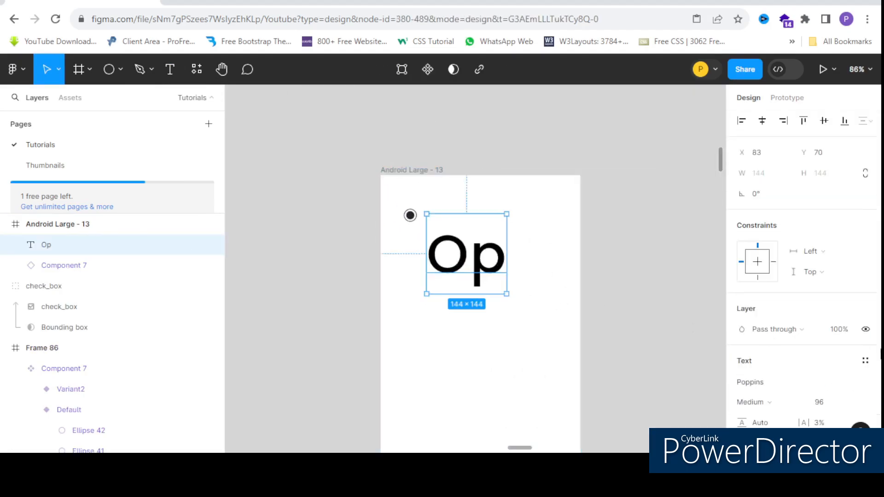
# - Reduce the label's font size to 16 and align the text beside the radio button
pyautogui.scroll(-5, 801, 316)
pyautogui.click(857, 198)
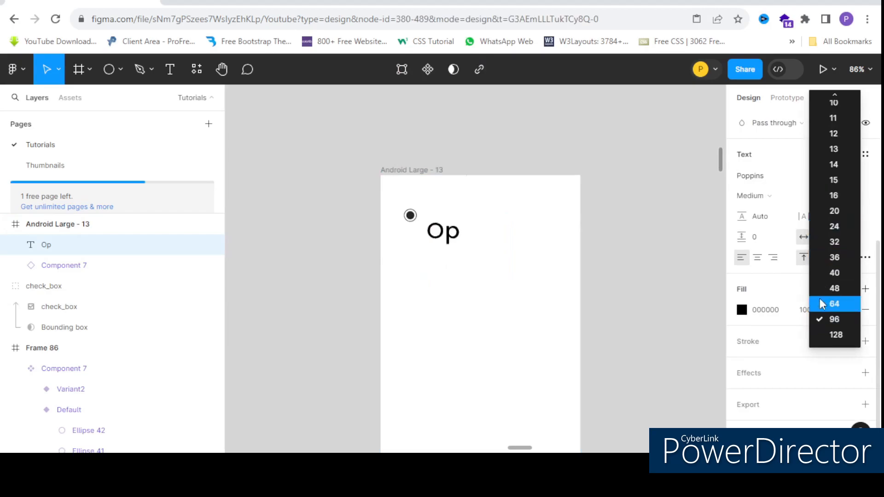
pyautogui.click(833, 227)
pyautogui.scroll(5, 423, 231)
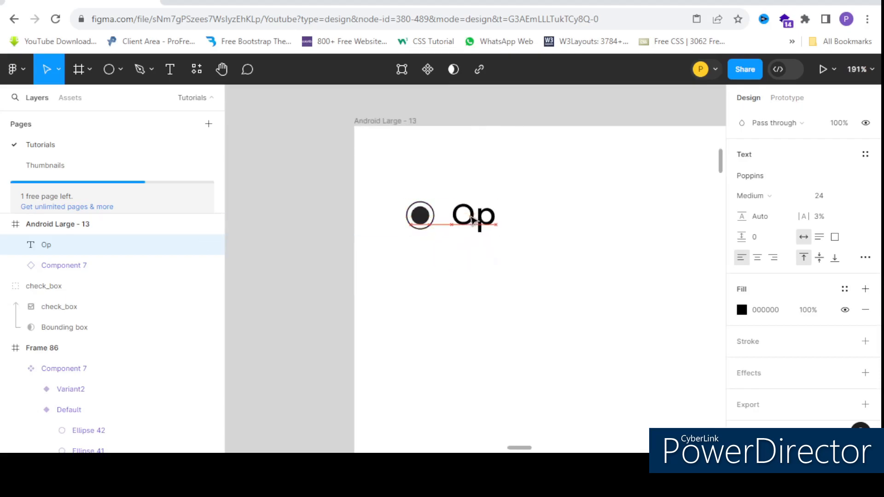
pyautogui.click(858, 197)
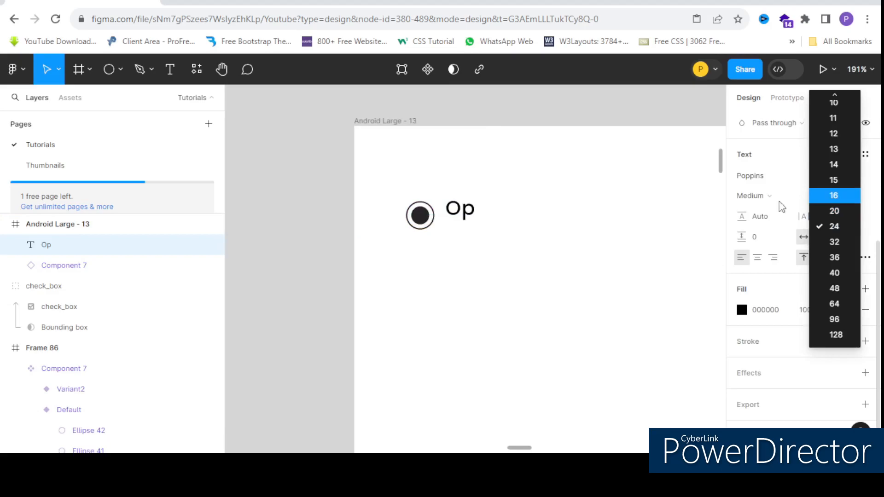
pyautogui.click(841, 195)
pyautogui.moveTo(457, 215); pyautogui.dragTo(462, 221)
# - Complete the label beside the radio button so it reads "Option"
pyautogui.doubleClick(461, 221)
pyautogui.click(476, 217)
pyautogui.write('tion')
pyautogui.press('Escape')
pyautogui.scroll(2, 479, 214)
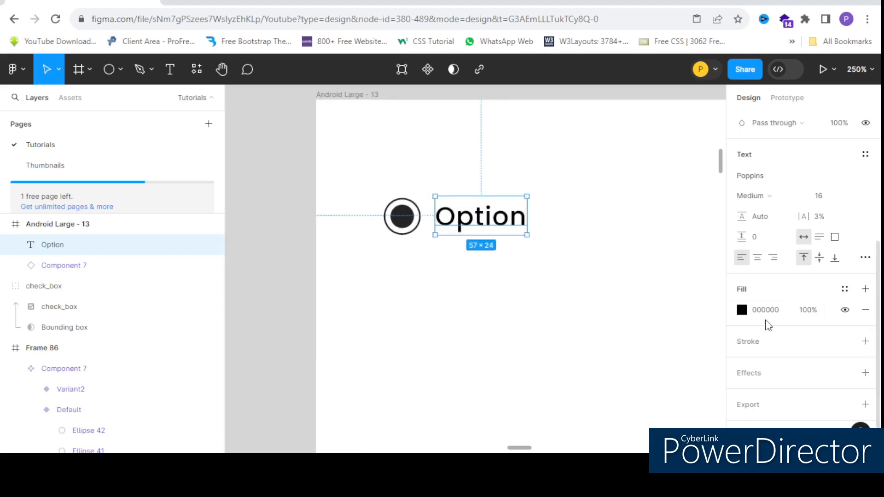
# - Extend the radio button's label to read "Option 1"
pyautogui.doubleClick(523, 227)
pyautogui.press('BackSpace')
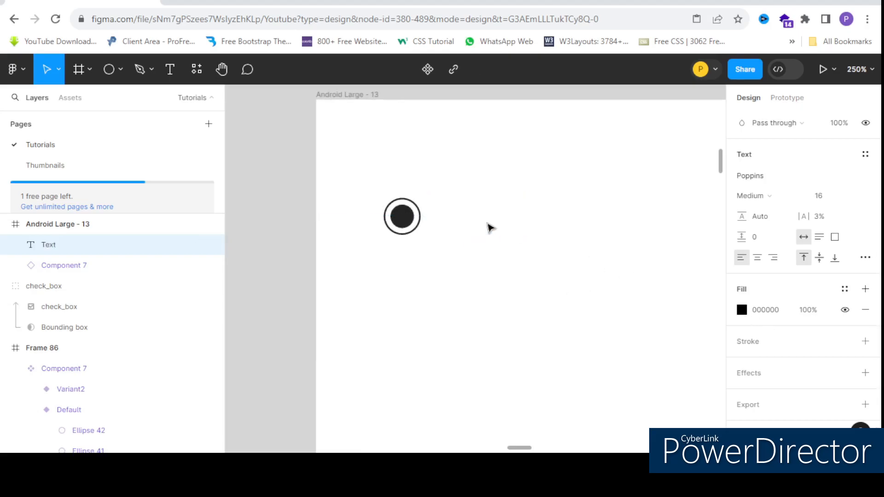
pyautogui.hotkey('ctrl', 'z')
pyautogui.press('Right')
pyautogui.write('1')
pyautogui.scroll(-4, 521, 246)
pyautogui.press('Escape')
pyautogui.scroll(3, 522, 247)
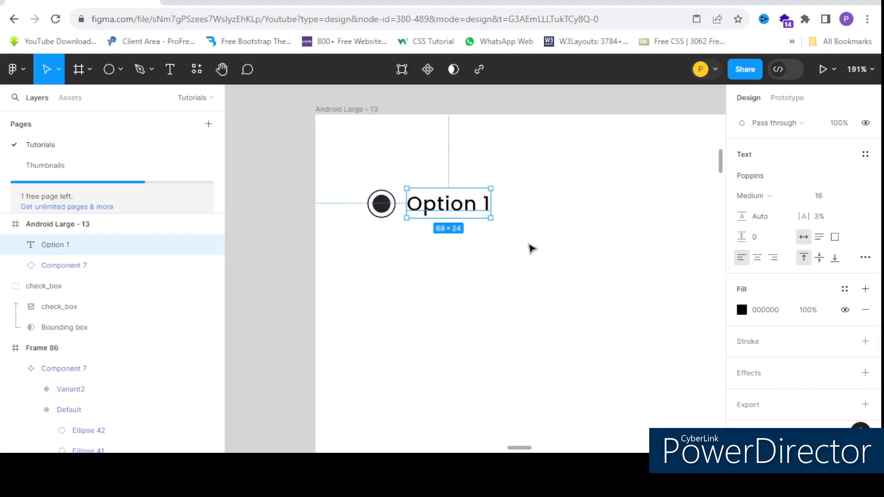
# - Change the label's fill to dark grey 313131 and widen its gap from the radio button slightly
pyautogui.click(741, 312)
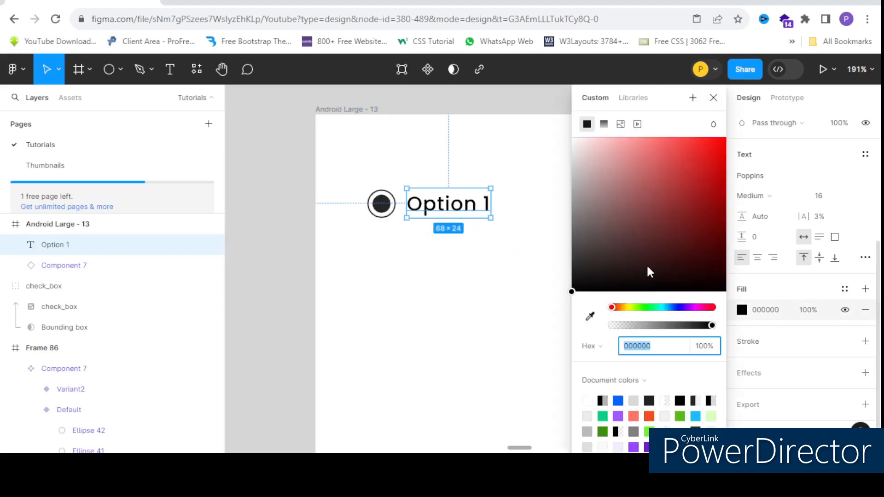
pyautogui.moveTo(646, 264); pyautogui.dragTo(548, 272)
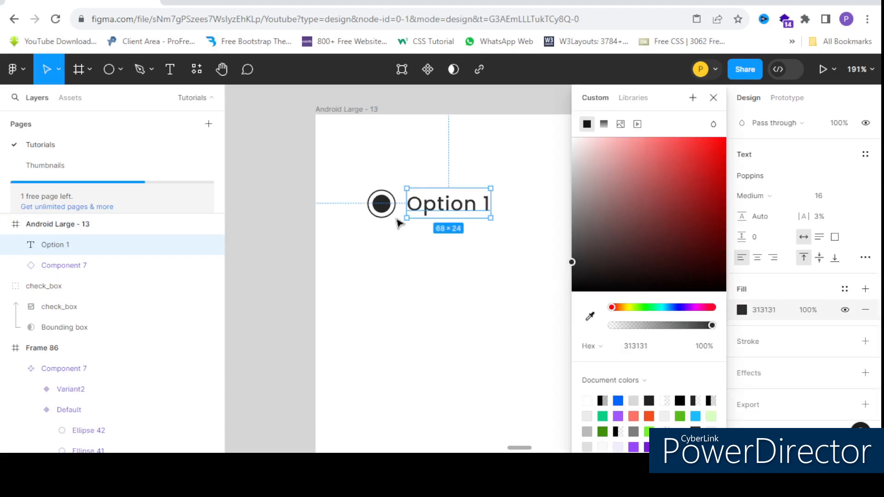
pyautogui.click(431, 245)
pyautogui.moveTo(430, 207); pyautogui.dragTo(452, 211)
pyautogui.click(399, 207)
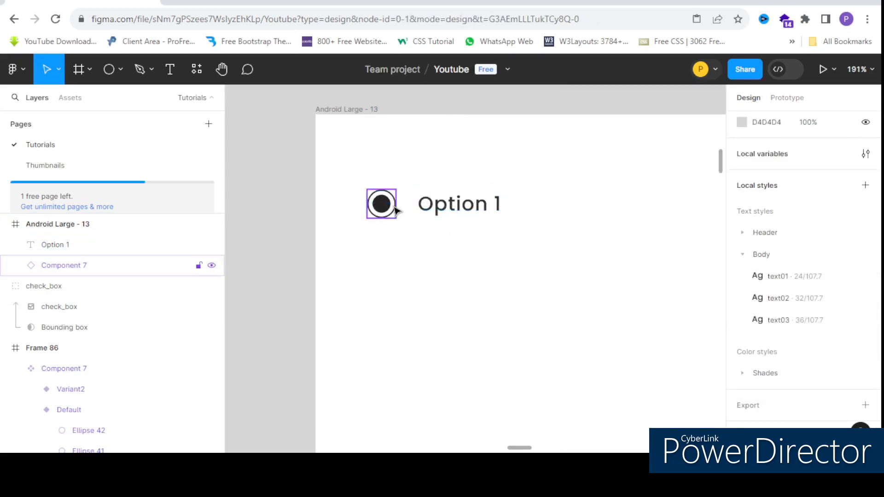
# - Group the radio button instance with its "Option 1" label
pyautogui.click(387, 205)
pyautogui.keyDown('shift'); pyautogui.click(467, 207); pyautogui.keyUp('shift')
pyautogui.hotkey('ctrl', 'g')
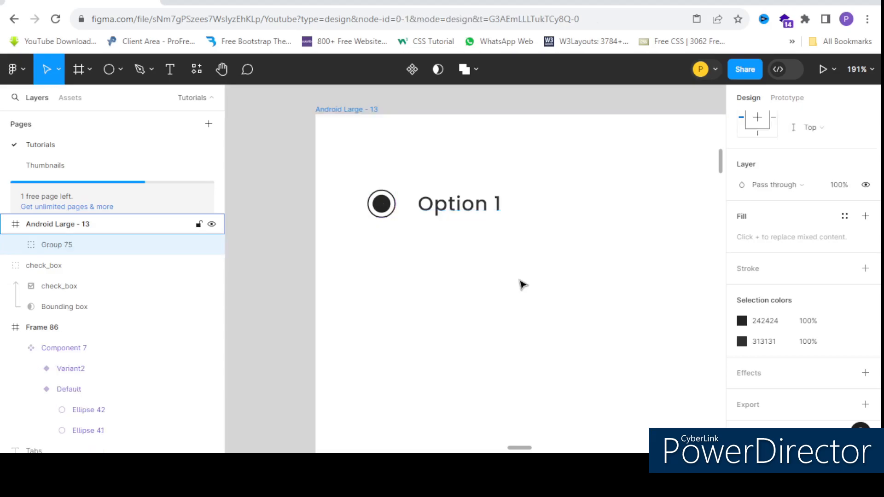
pyautogui.hotkey('ctrl', 'f')
pyautogui.click(451, 214)
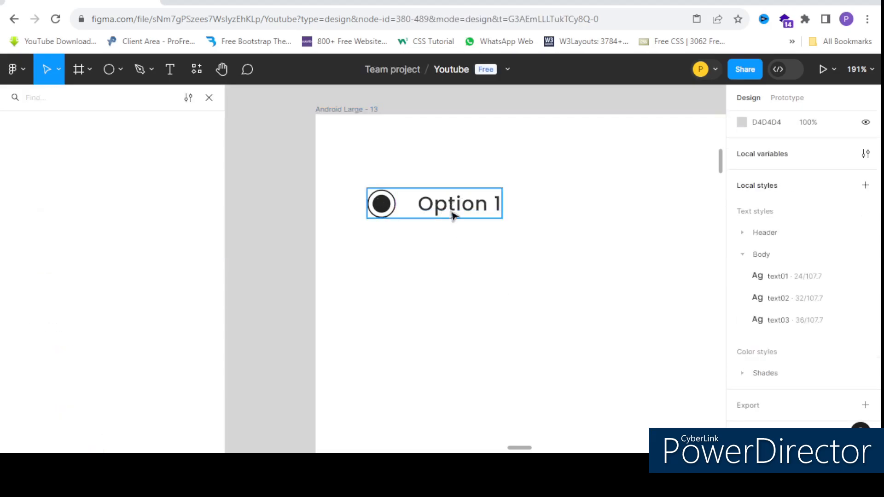
# - Duplicate the radio button and label group directly below the original in the Android frame
pyautogui.scroll(-2, 428, 203)
pyautogui.moveTo(421, 195); pyautogui.dragTo(432, 228)
pyautogui.scroll(-3, 405, 193)
pyautogui.scroll(5, 404, 189)
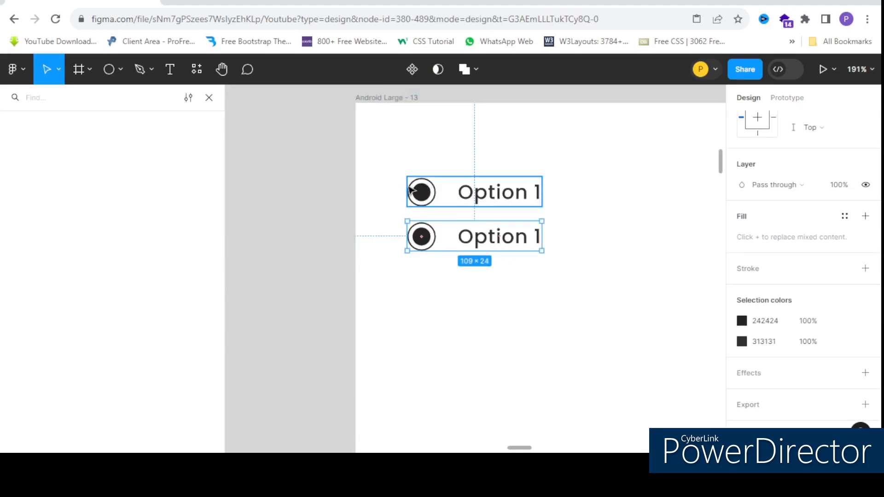
pyautogui.scroll(-10, 421, 203)
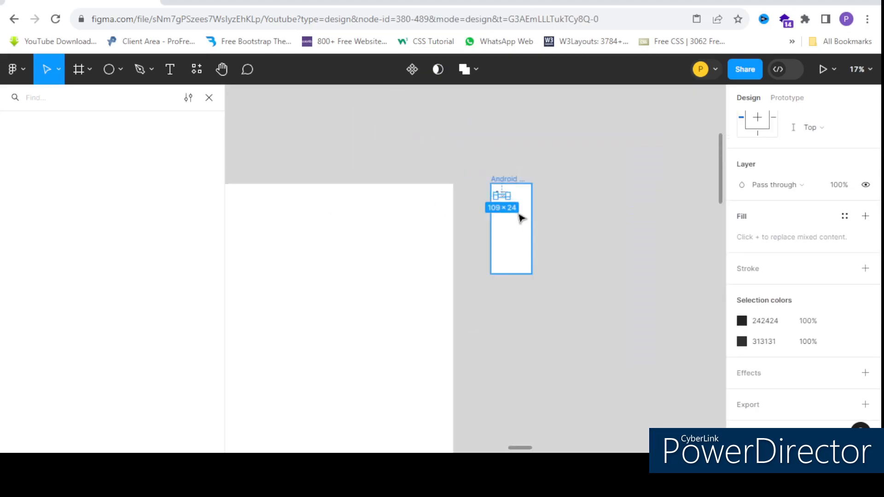
pyautogui.scroll(10, 519, 216)
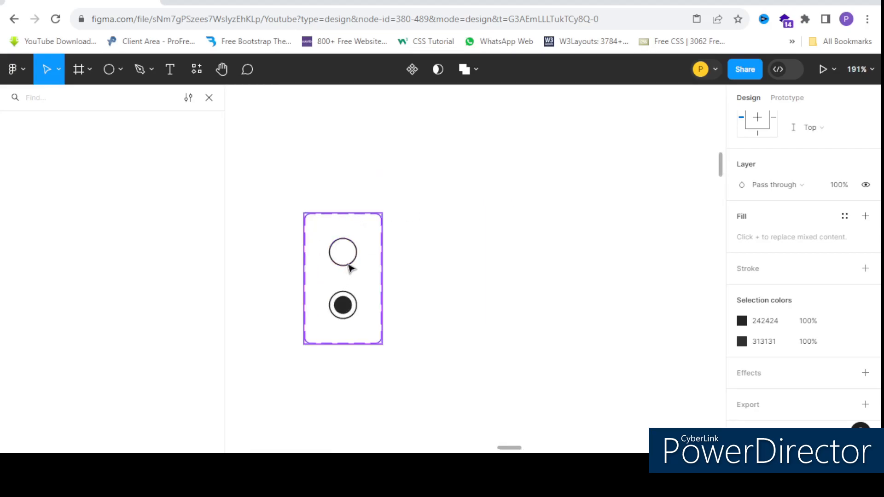
# - Copy the unselected radio button variant and paste it to replace the radio button in the first option row
pyautogui.scroll(3, 352, 263)
pyautogui.doubleClick(362, 260)
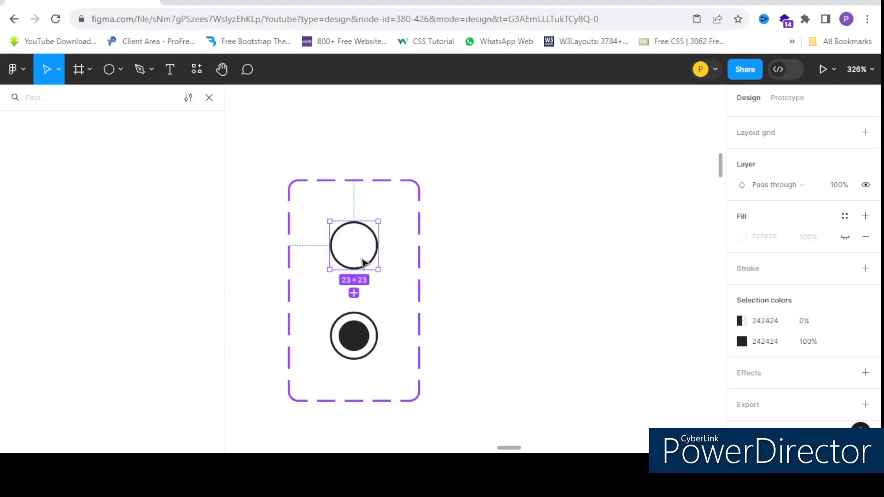
pyautogui.scroll(-15, 362, 263)
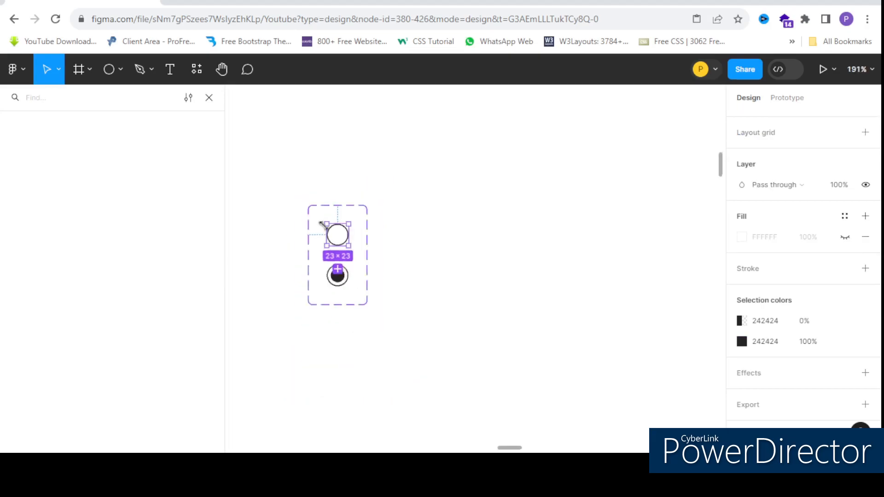
pyautogui.hotkey('shift', '2')
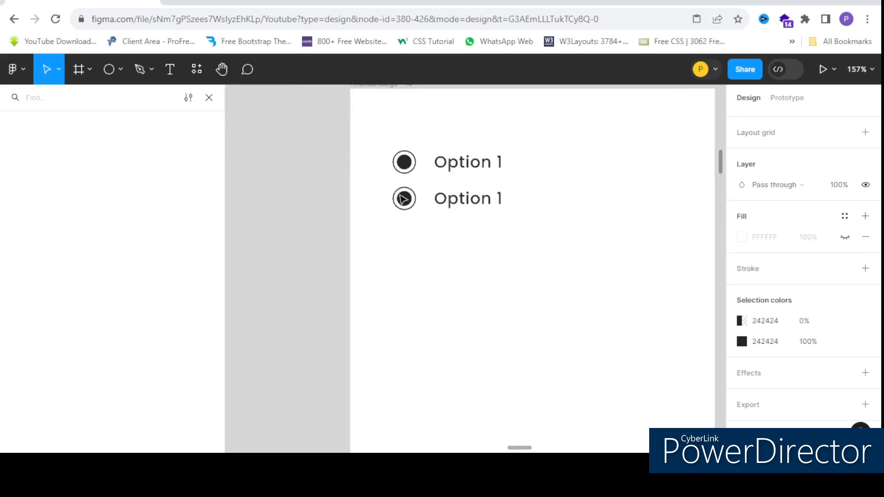
pyautogui.click(413, 156)
pyautogui.rightClick(413, 156)
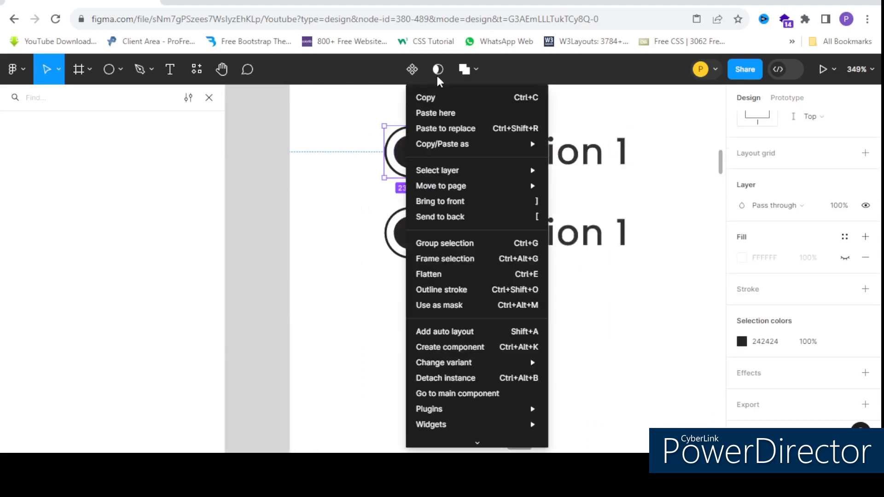
pyautogui.click(483, 132)
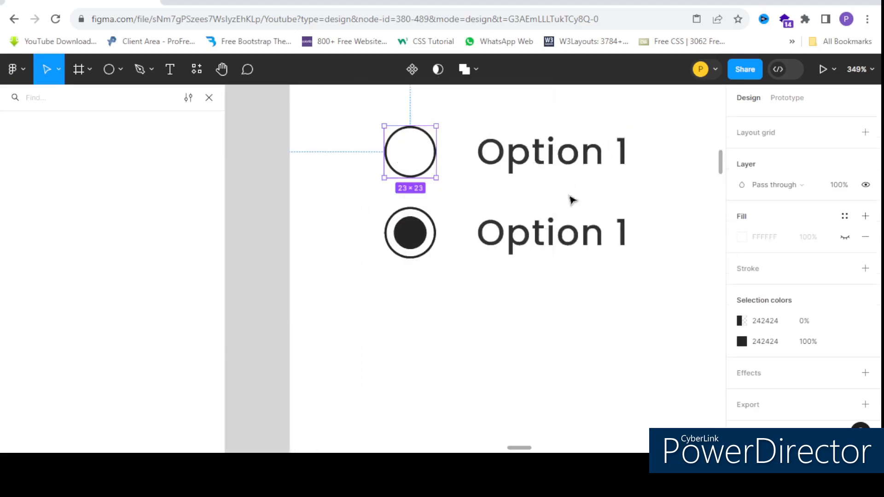
# - Replace the second option row's radio button with the copied unselected variant
pyautogui.doubleClick(412, 233)
pyautogui.rightClick(414, 231)
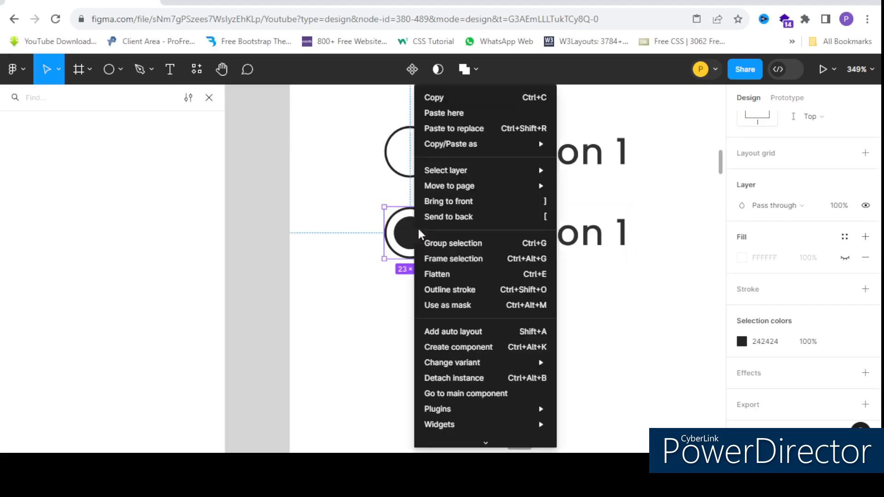
pyautogui.click(467, 131)
pyautogui.scroll(-4, 423, 169)
pyautogui.click(532, 249)
# - Change the label of the second option row to read "Option 2"
pyautogui.click(457, 184)
pyautogui.keyDown('ctrl'); pyautogui.scroll(5, 474, 185); pyautogui.keyUp('ctrl')
pyautogui.doubleClick(475, 184)
pyautogui.moveTo(485, 189); pyautogui.dragTo(515, 194)
pyautogui.write('2')
pyautogui.keyDown('ctrl'); pyautogui.scroll(-5, 509, 193); pyautogui.keyUp('ctrl')
pyautogui.press('Escape')
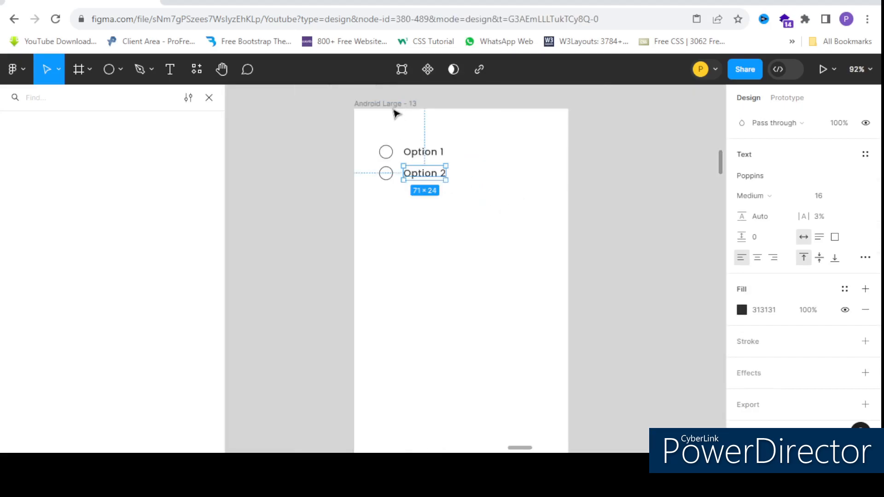
pyautogui.press('Escape')
# - Present the prototype of the Android frame, close the flows list and switch to a larger preview scaling
pyautogui.click(824, 70)
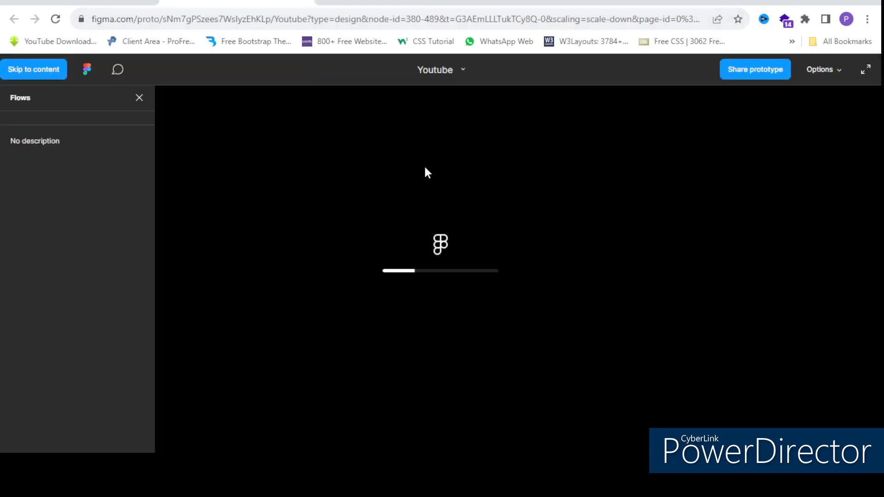
pyautogui.click(140, 97)
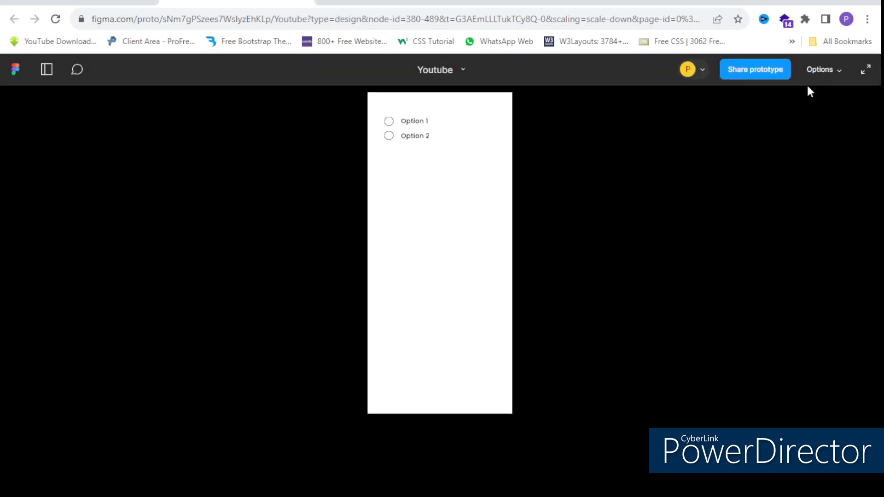
pyautogui.click(815, 72)
pyautogui.click(778, 106)
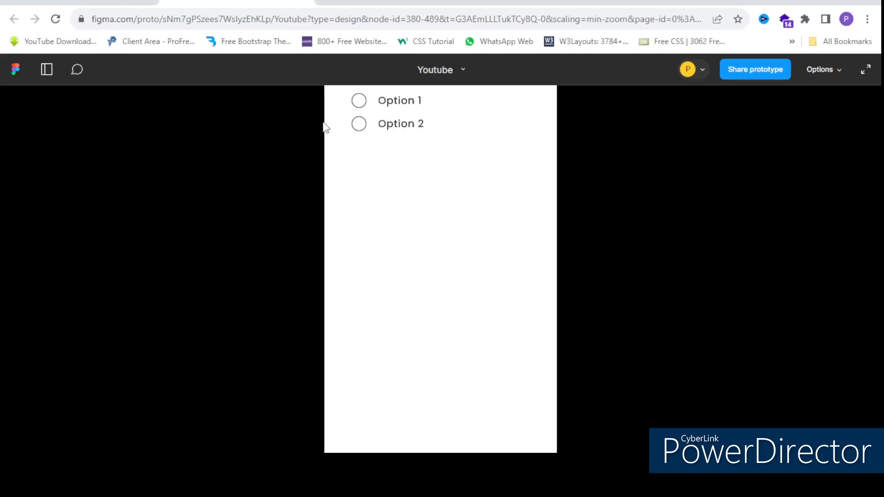
# - Test the Option 1 radio button in the preview by toggling it repeatedly
pyautogui.click(361, 106)
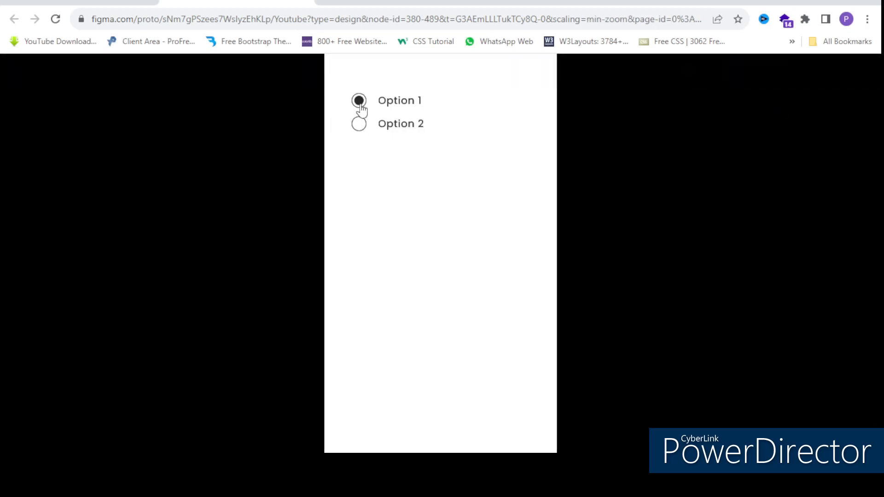
pyautogui.click(362, 105)
pyautogui.click(362, 105)
pyautogui.click(359, 103)
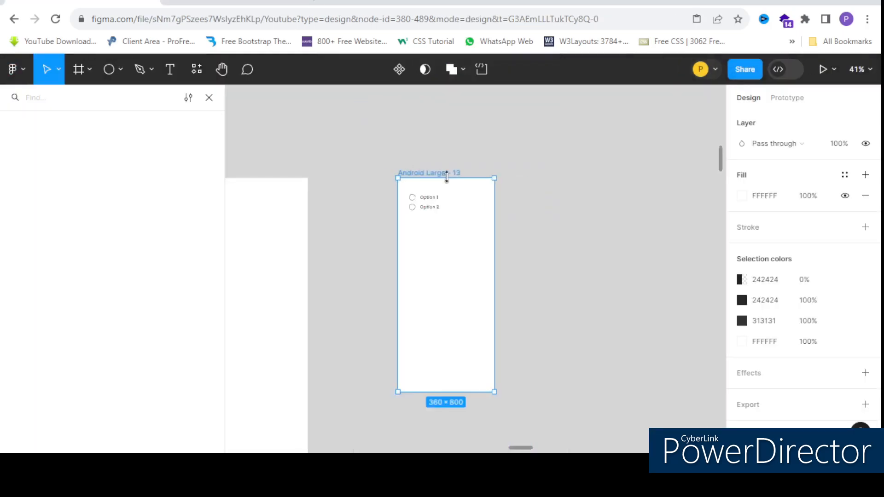
# - Remove the prototype connections between the unselected and selected variants in the radio button component set
pyautogui.scroll(-5, 447, 179)
pyautogui.scroll(4, 345, 203)
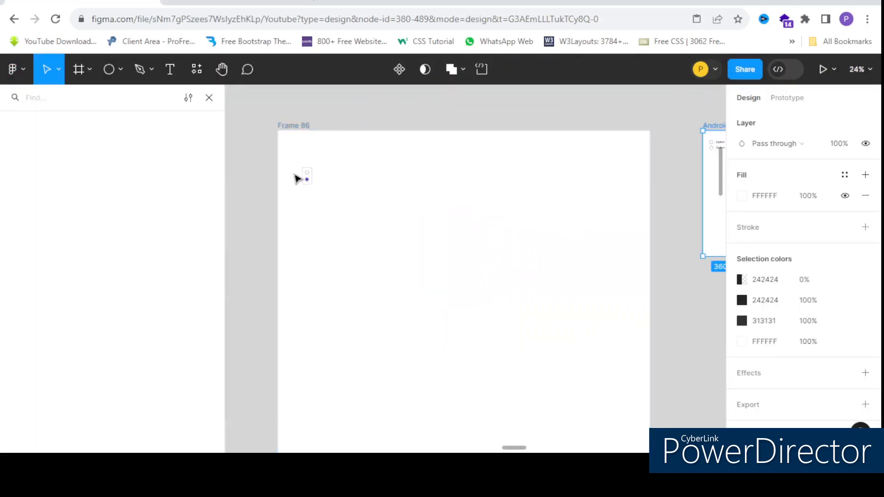
pyautogui.scroll(4, 294, 177)
pyautogui.click(322, 175)
pyautogui.scroll(8, 341, 177)
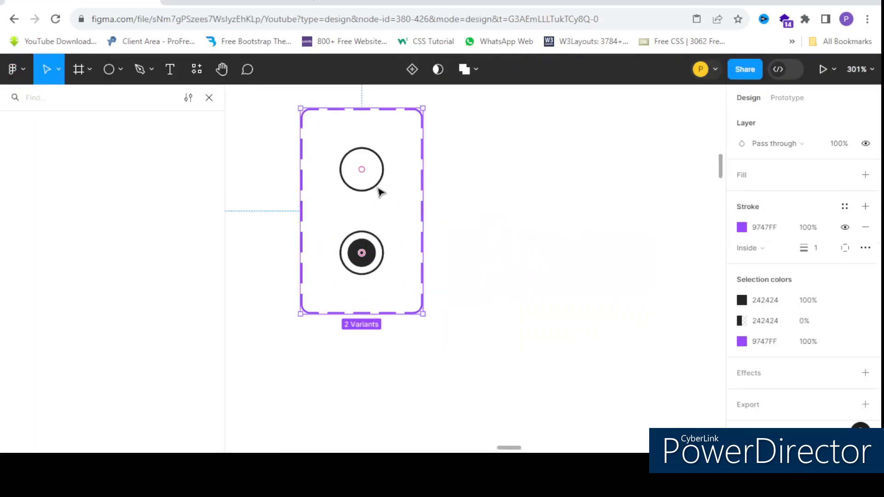
pyautogui.click(376, 188)
pyautogui.click(487, 215)
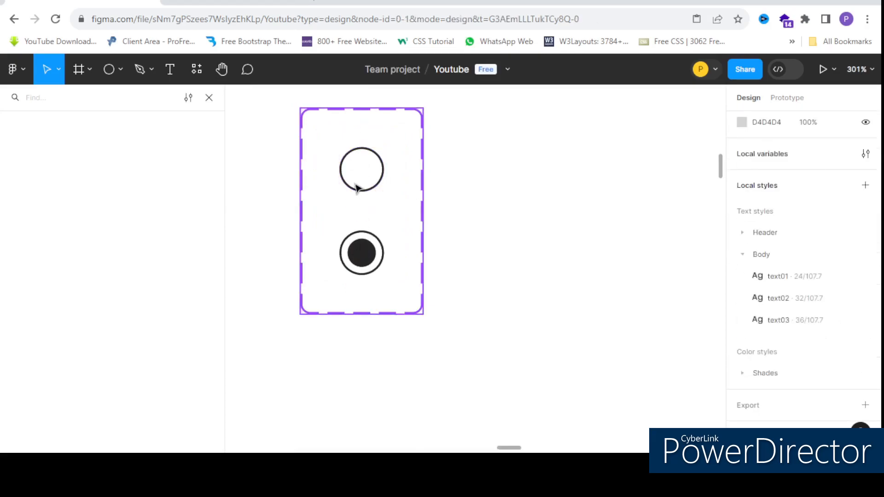
pyautogui.click(787, 98)
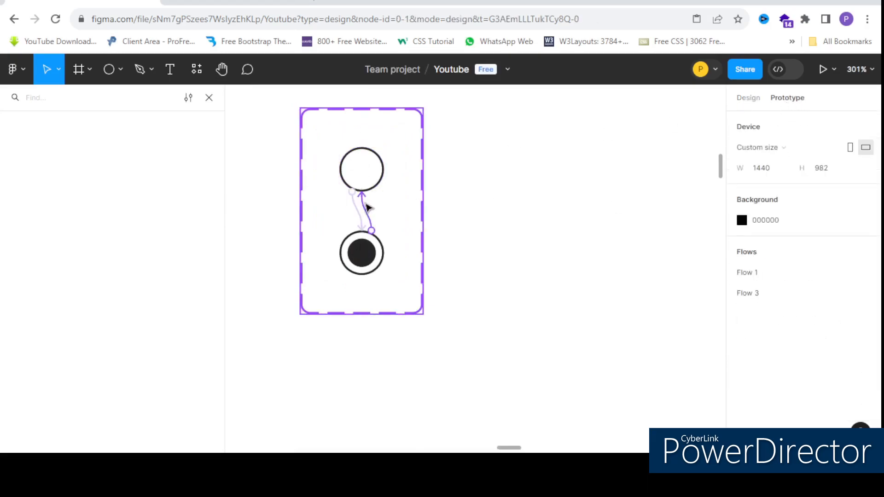
pyautogui.click(371, 206)
pyautogui.moveTo(363, 213); pyautogui.dragTo(386, 210)
pyautogui.scroll(-8, 294, 174)
pyautogui.scroll(-3, 298, 175)
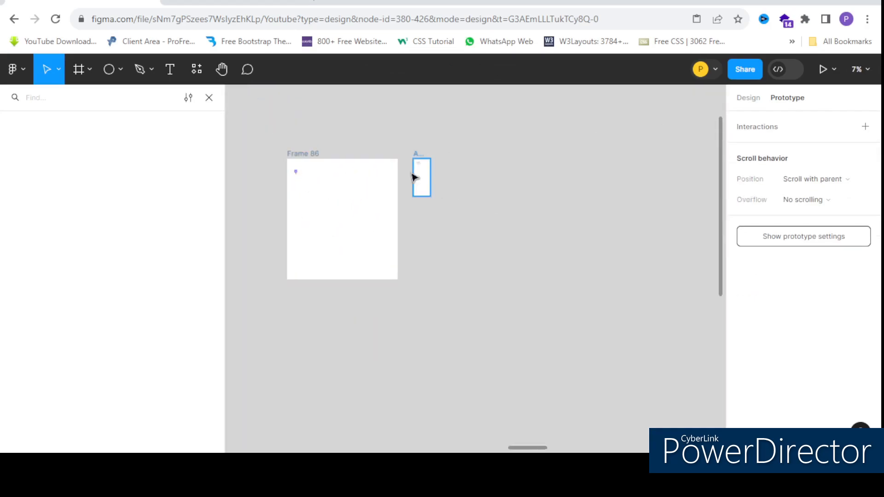
pyautogui.scroll(10, 414, 177)
pyautogui.click(414, 193)
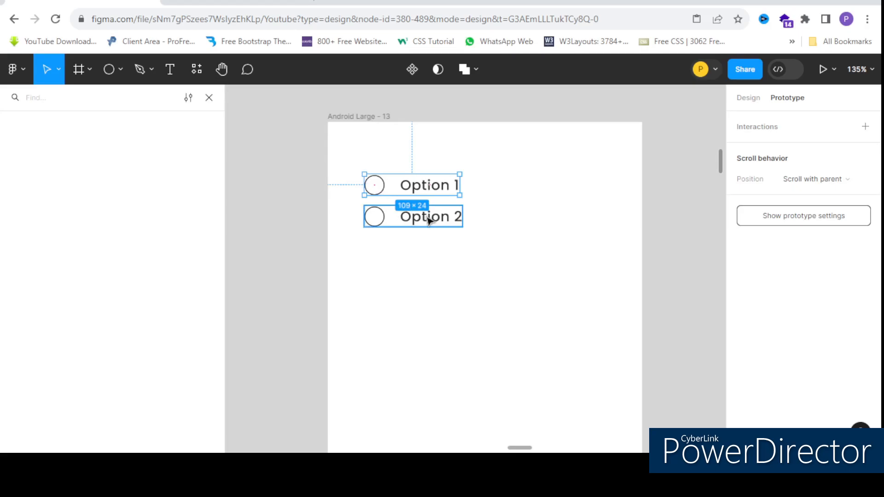
pyautogui.click(494, 255)
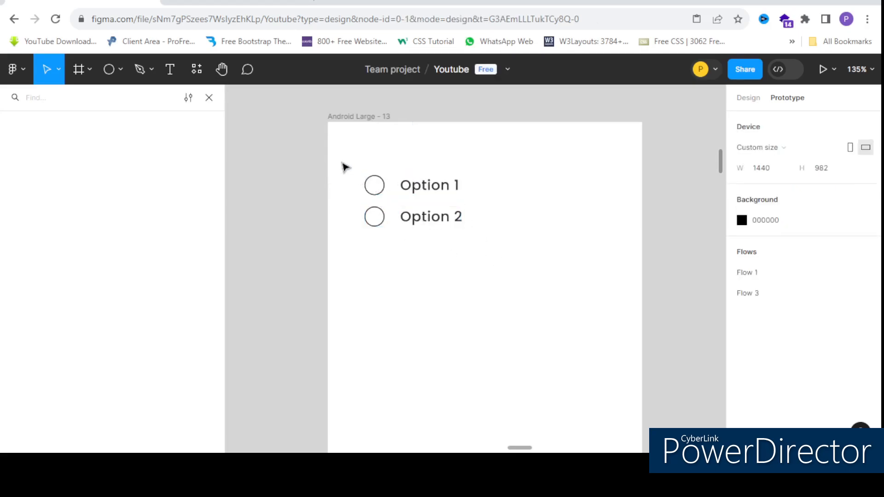
pyautogui.moveTo(354, 177); pyautogui.dragTo(494, 250)
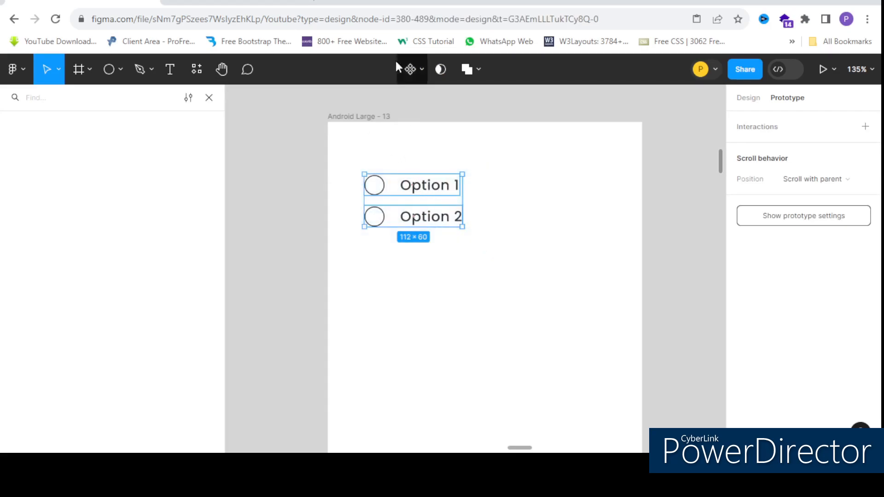
pyautogui.click(423, 69)
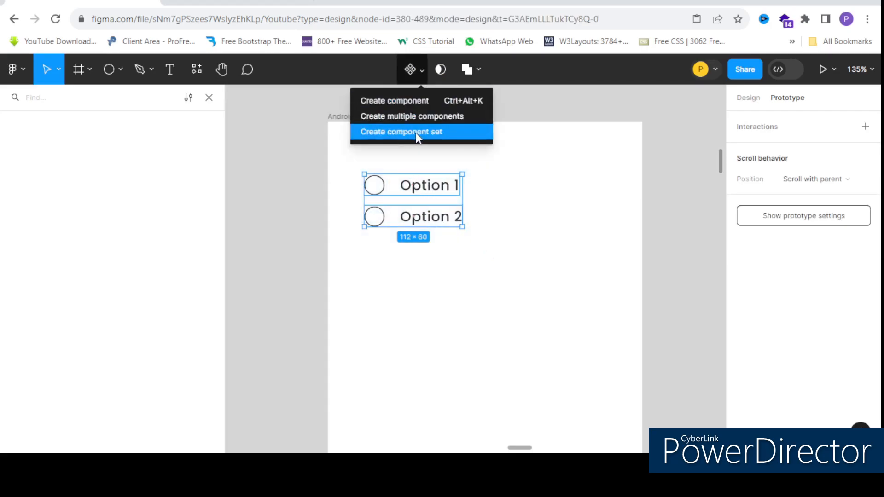
pyautogui.click(587, 119)
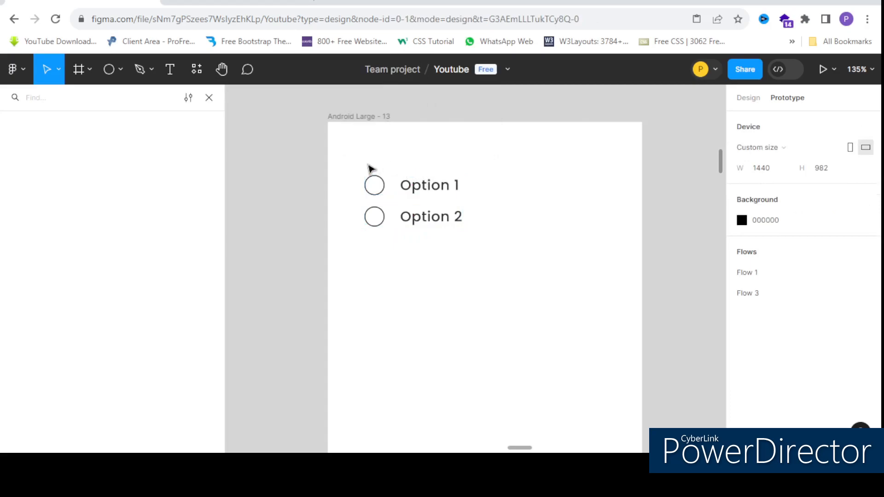
# - Create a single component from the Option 1 and Option 2 groups in the Android frame
pyautogui.click(403, 192)
pyautogui.keyDown('shift'); pyautogui.click(435, 227); pyautogui.keyUp('shift')
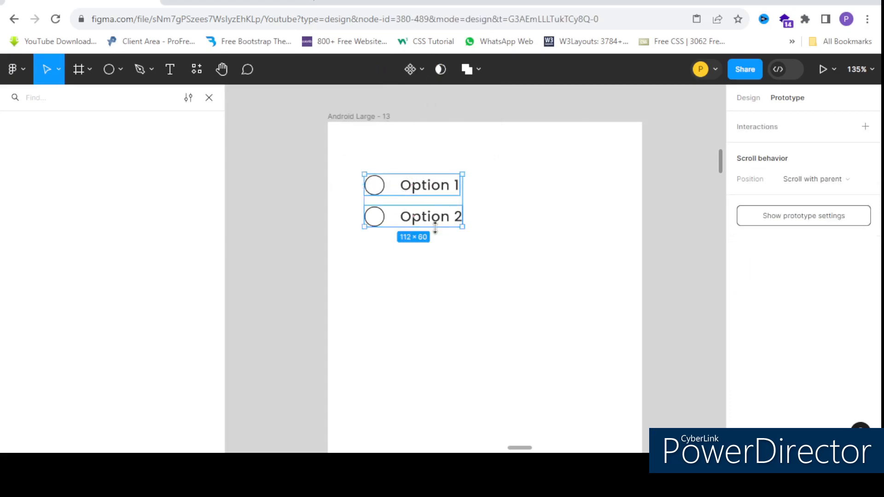
pyautogui.click(425, 71)
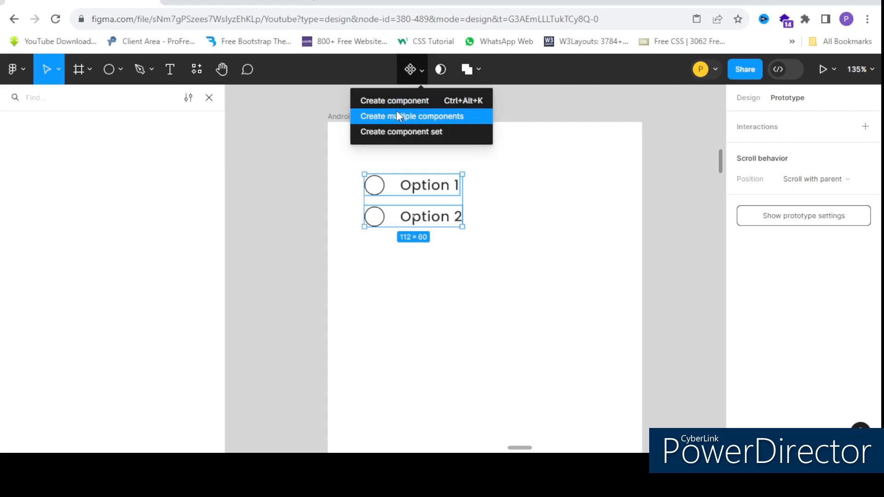
pyautogui.click(419, 104)
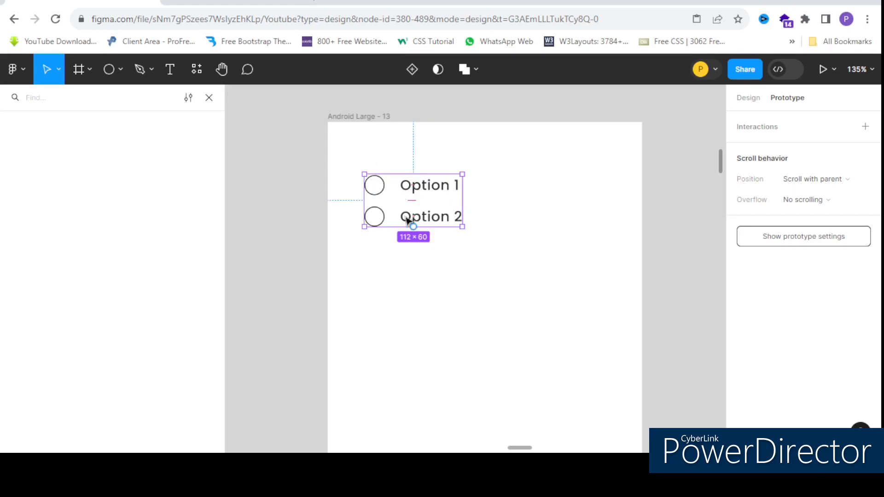
# - Add a second variant to the component holding the Option 1 and Option 2 rows
pyautogui.click(508, 204)
pyautogui.click(404, 184)
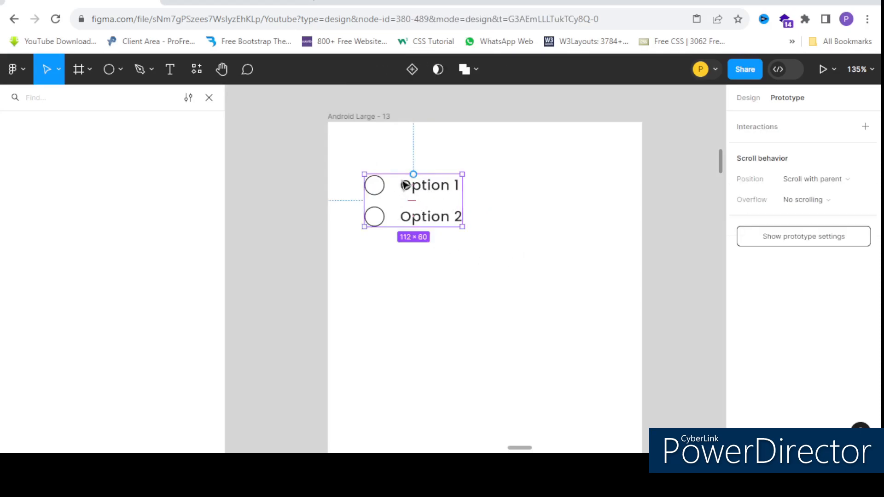
pyautogui.click(412, 70)
pyautogui.scroll(3, 461, 239)
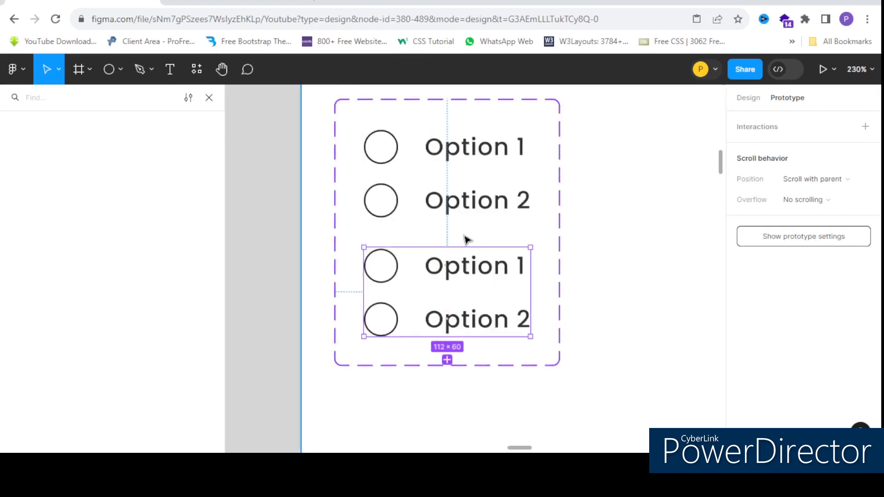
pyautogui.scroll(-5, 413, 233)
# - Examine the design properties of the options component set
pyautogui.click(454, 181)
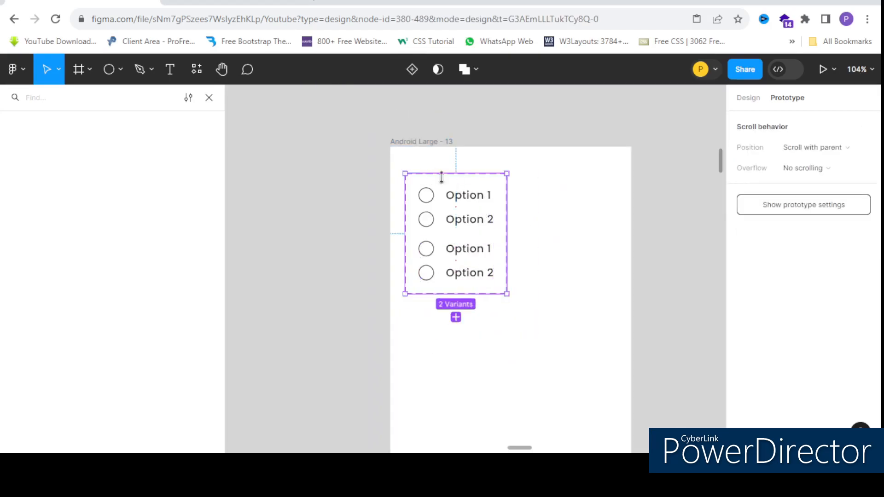
pyautogui.click(750, 100)
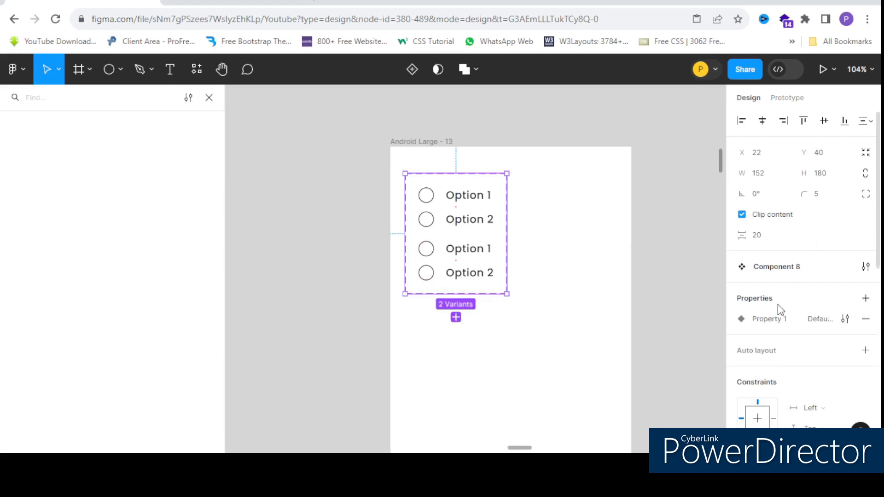
pyautogui.scroll(-2, 774, 354)
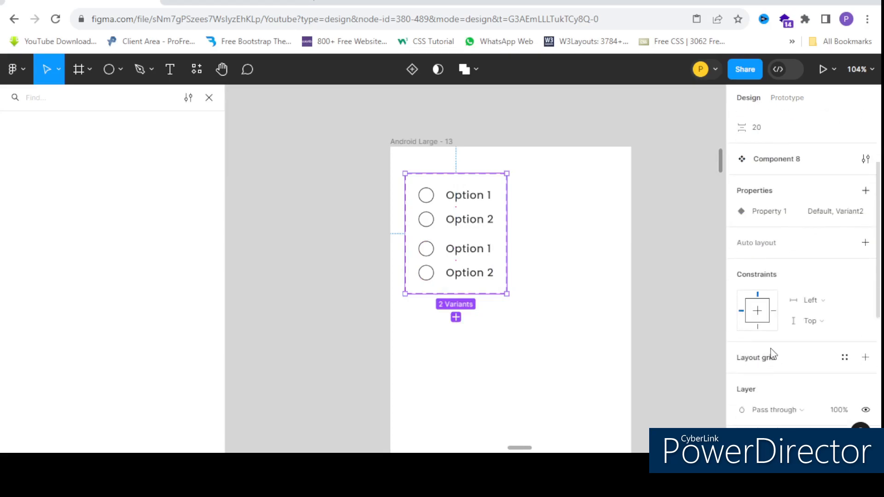
pyautogui.scroll(-3, 774, 353)
pyautogui.scroll(-2, 772, 350)
pyautogui.scroll(6, 773, 351)
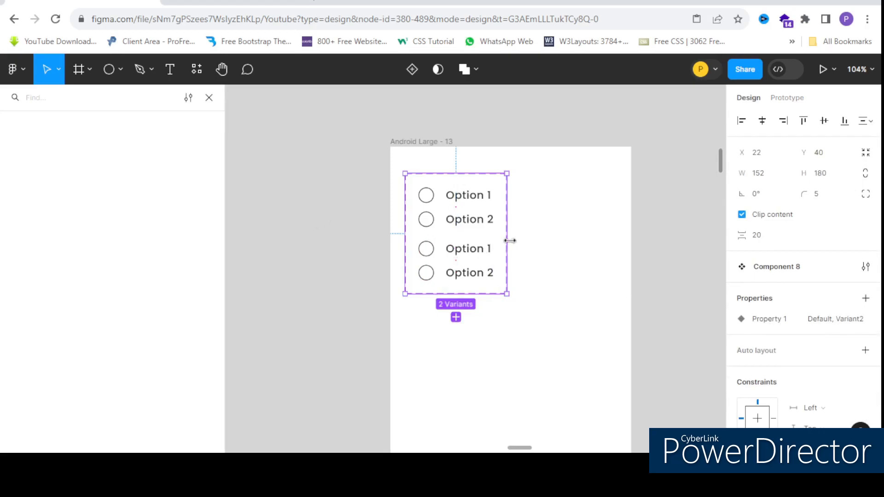
# - Examine the two-variant options component set alongside the separate radio button component set
pyautogui.scroll(5, 433, 201)
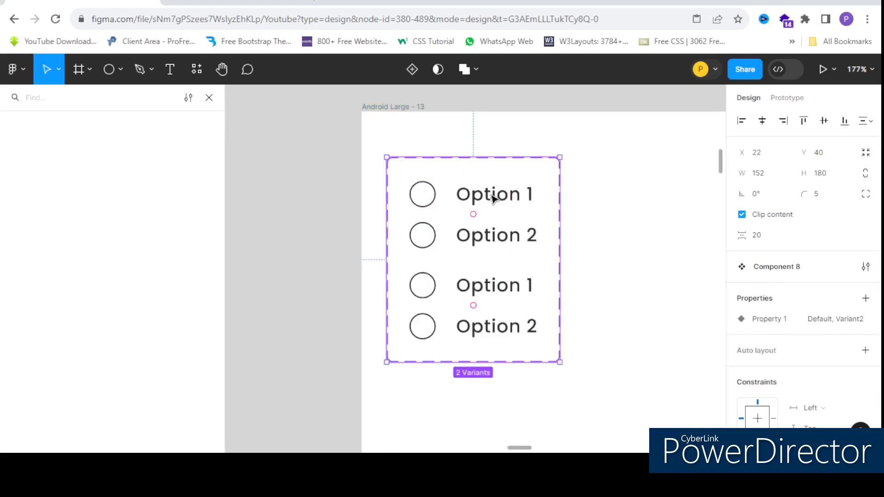
pyautogui.click(493, 199)
pyautogui.scroll(-5, 512, 173)
pyautogui.scroll(-5, 377, 202)
pyautogui.scroll(5, 280, 207)
pyautogui.scroll(3, 276, 229)
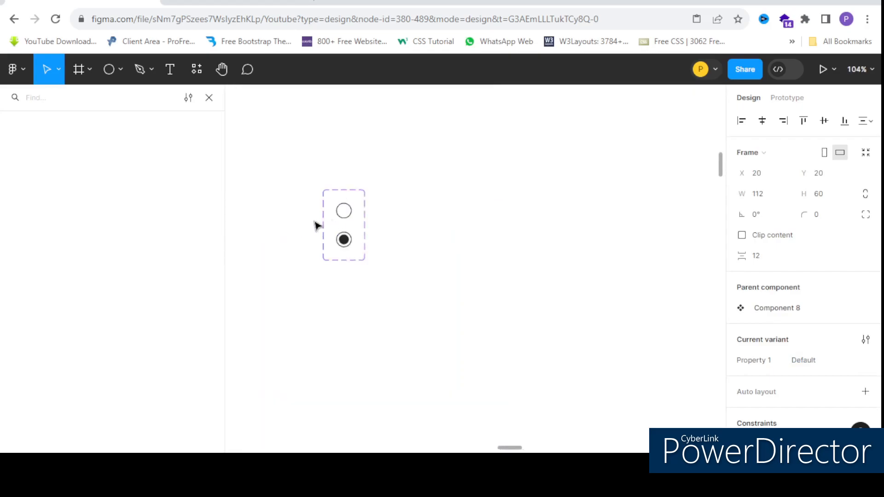
pyautogui.scroll(-5, 308, 214)
pyautogui.scroll(3, 465, 190)
pyautogui.scroll(5, 464, 191)
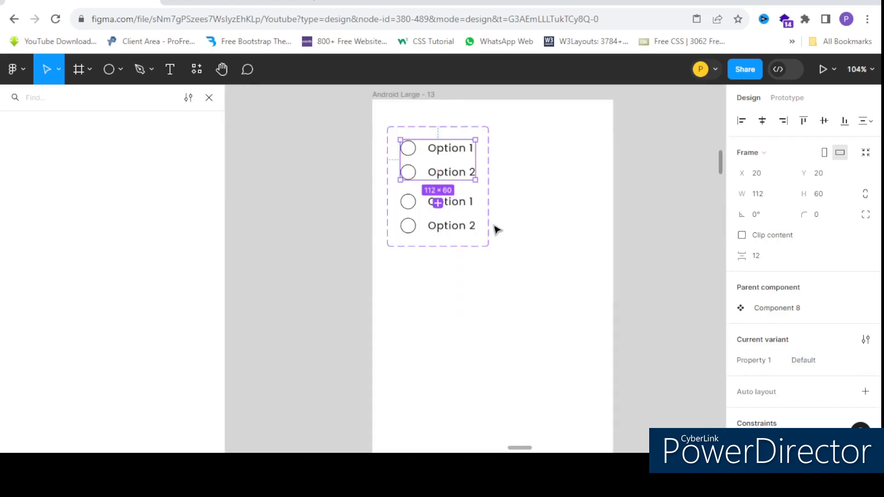
# - Add a third variant to the component set holding the Option 1 and Option 2 rows
pyautogui.click(466, 155)
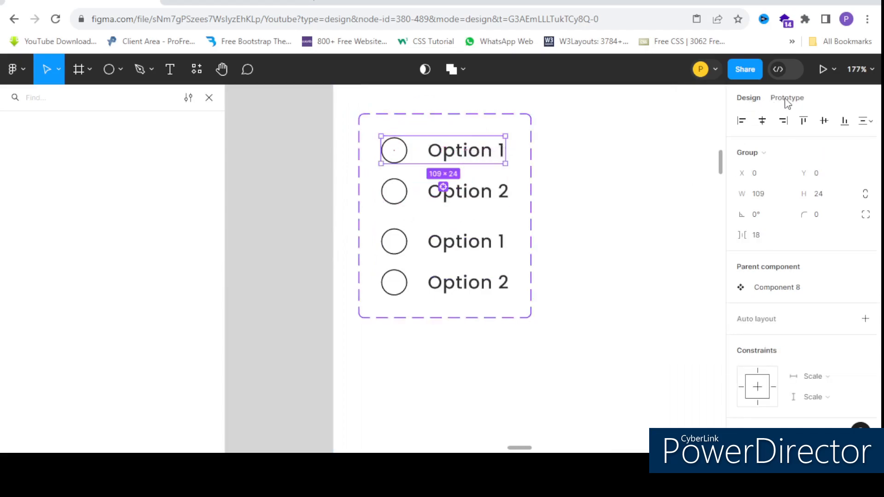
pyautogui.click(442, 278)
pyautogui.click(444, 318)
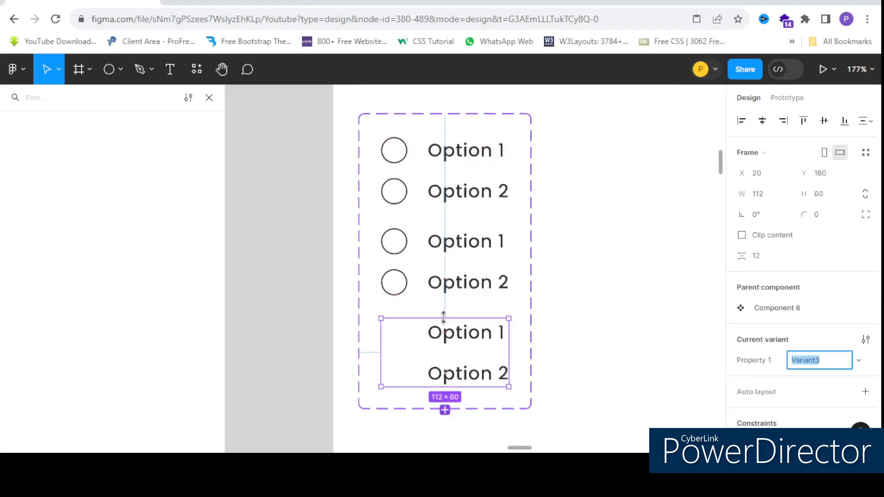
pyautogui.click(440, 154)
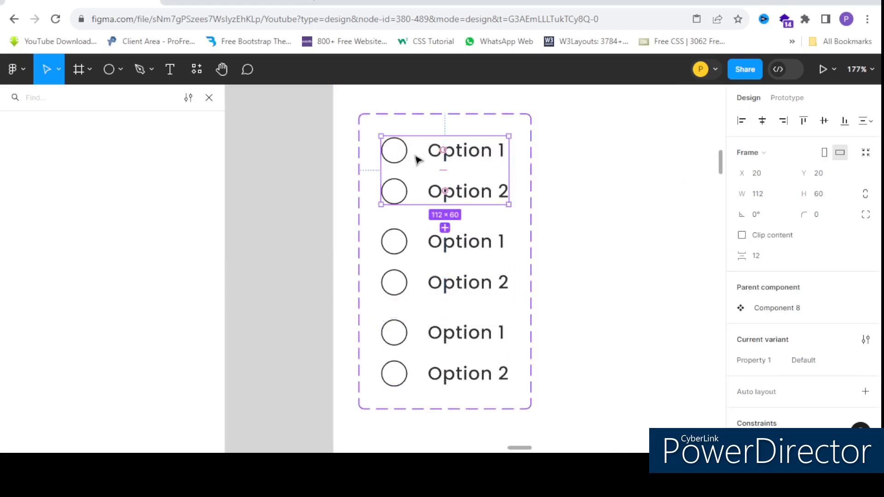
pyautogui.click(461, 162)
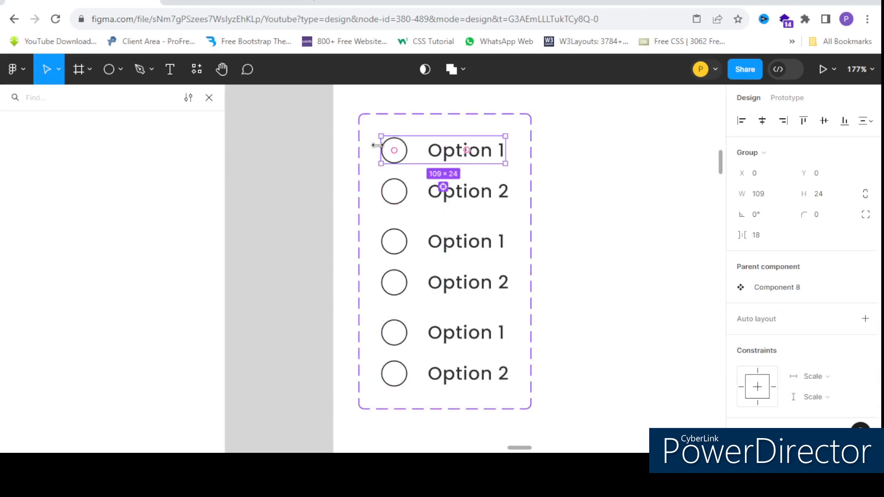
pyautogui.click(406, 153)
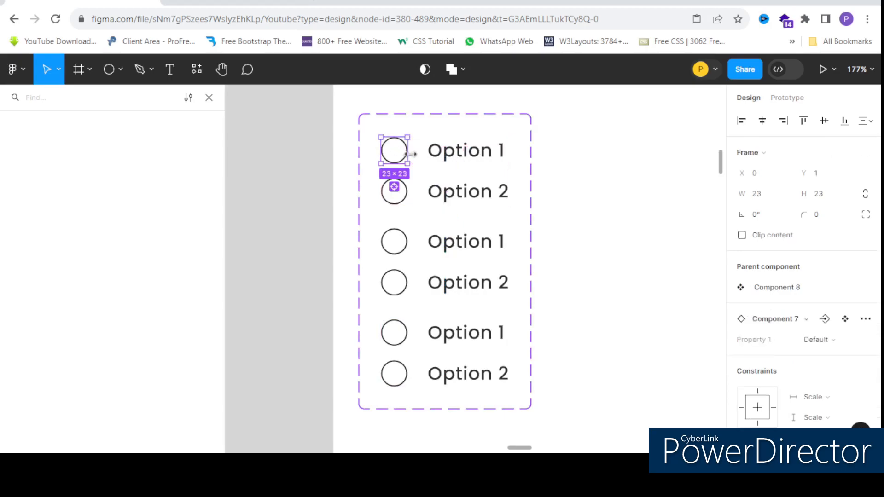
pyautogui.click(787, 97)
pyautogui.moveTo(409, 162)
pyautogui.moveTo(408, 150); pyautogui.dragTo(573, 225)
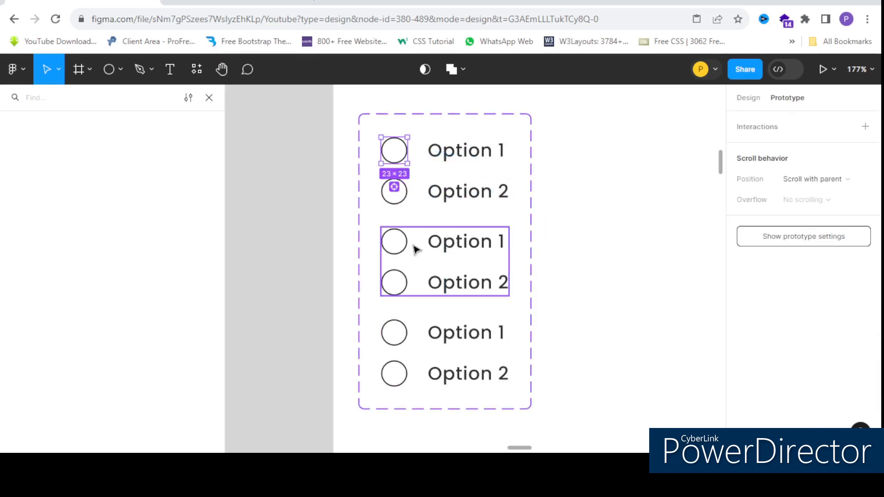
# - Set the Option 1 radio button in the second variant to the selected state, Variant2
pyautogui.click(405, 249)
pyautogui.scroll(3, 406, 251)
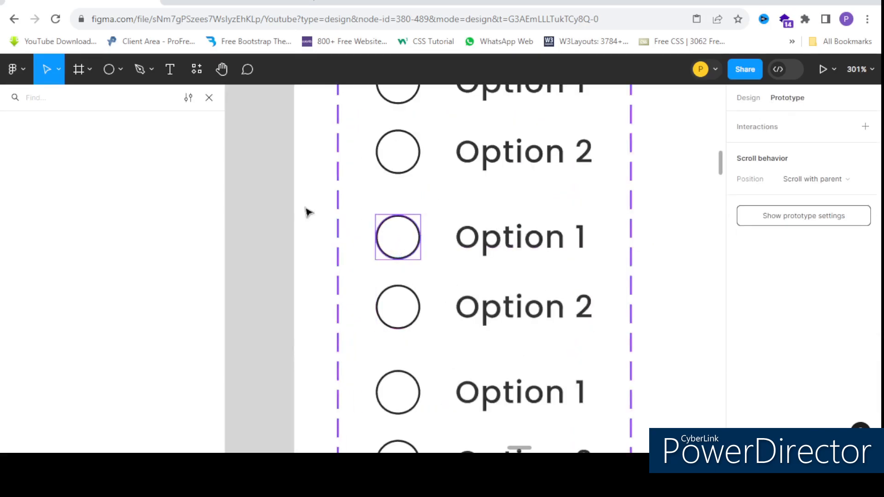
pyautogui.scroll(-5, 288, 199)
pyautogui.scroll(3, 277, 193)
pyautogui.click(750, 99)
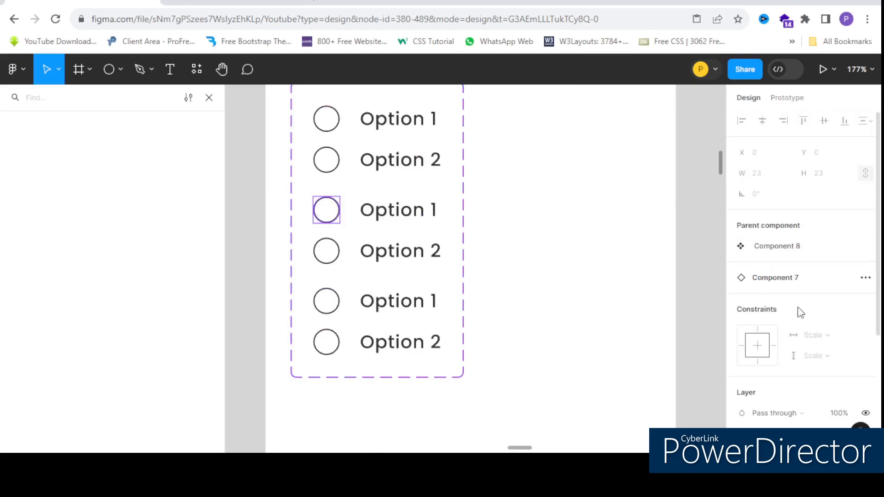
pyautogui.click(788, 282)
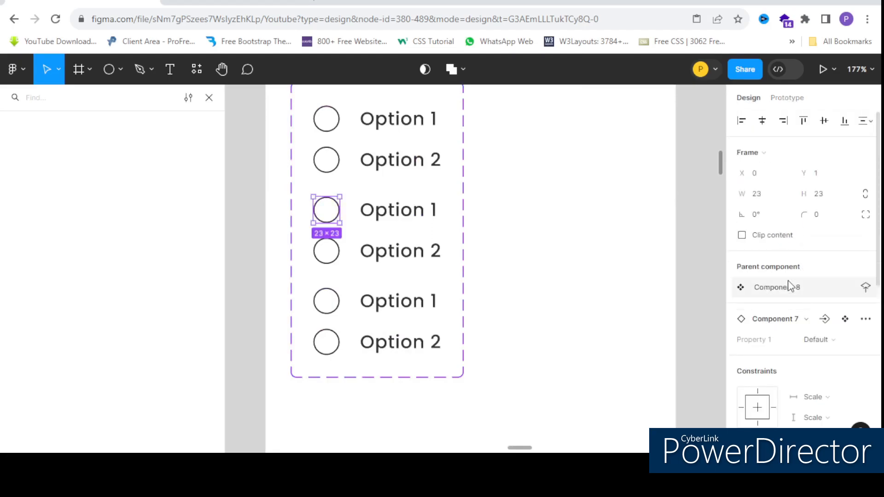
pyautogui.click(831, 339)
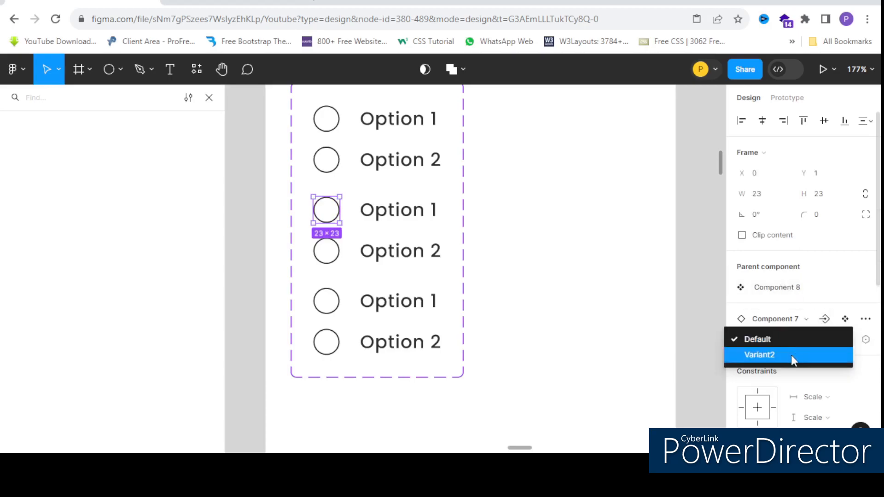
pyautogui.click(790, 355)
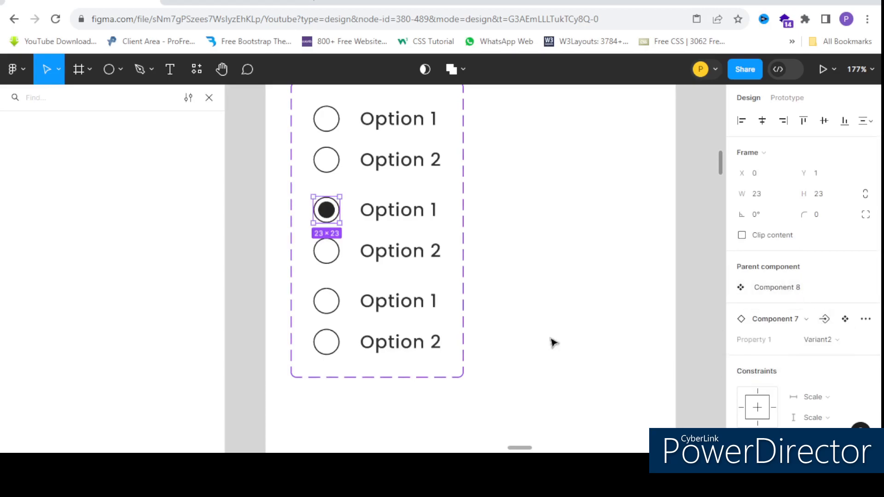
# - Switch the Option 2 radio button in the third variant to its Variant2 state
pyautogui.click(333, 357)
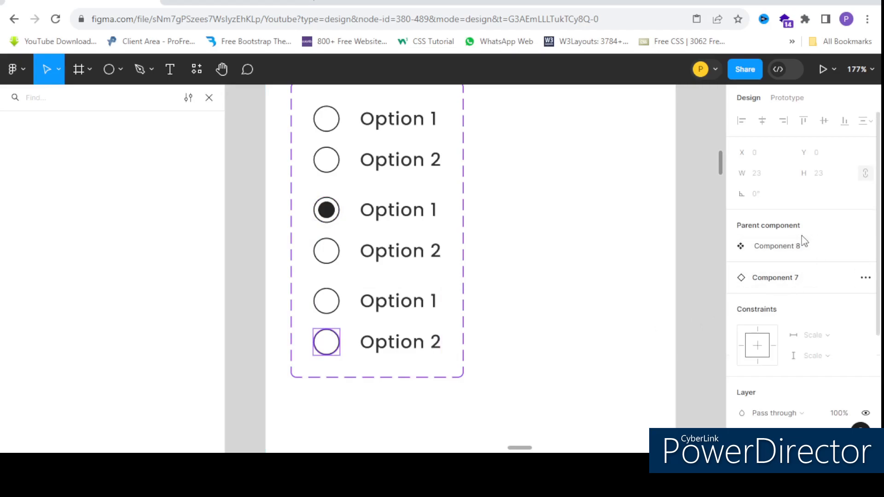
pyautogui.click(807, 343)
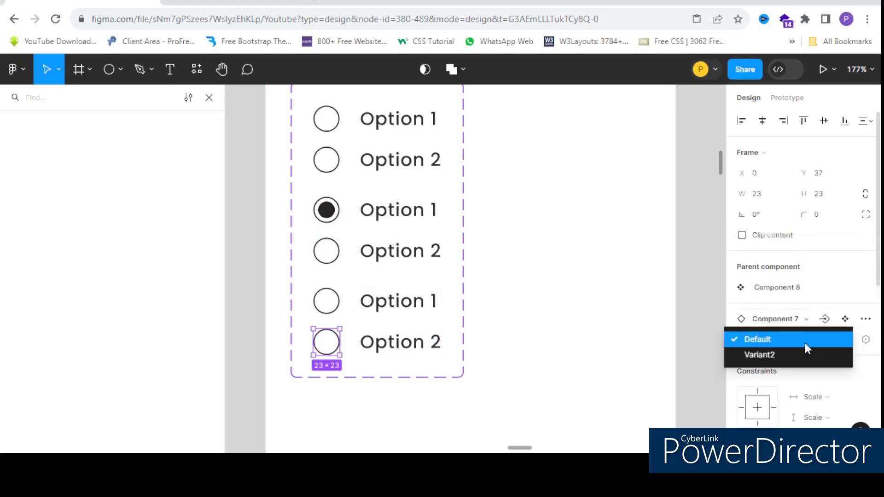
pyautogui.click(762, 353)
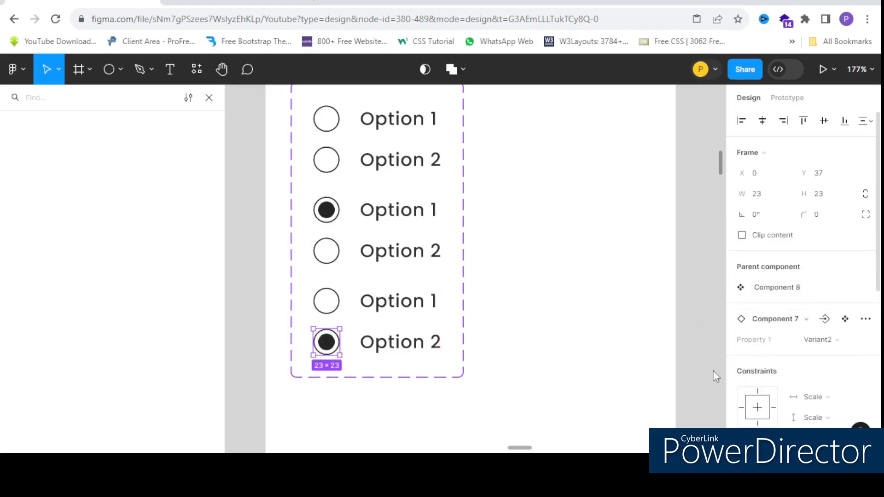
# - Connect the default variant's Option 1 radio button to the second variant with an on-click, instant Change to Variant2 interaction
pyautogui.click(338, 129)
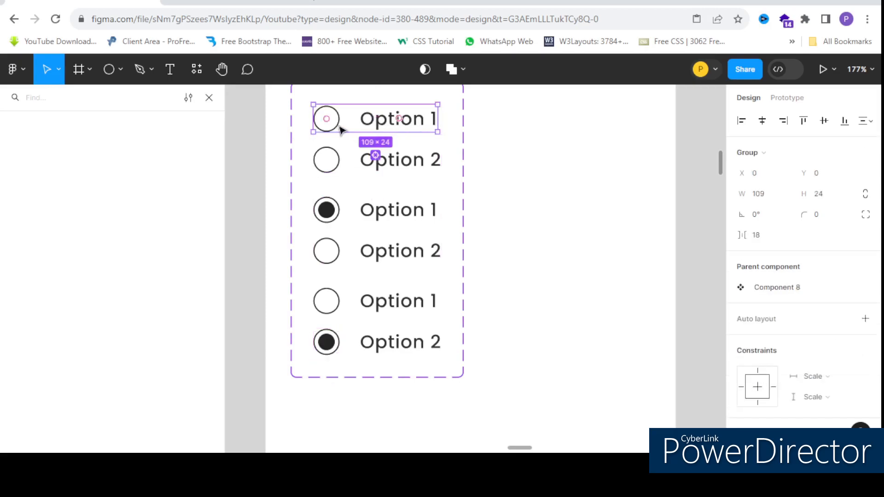
pyautogui.click(313, 121)
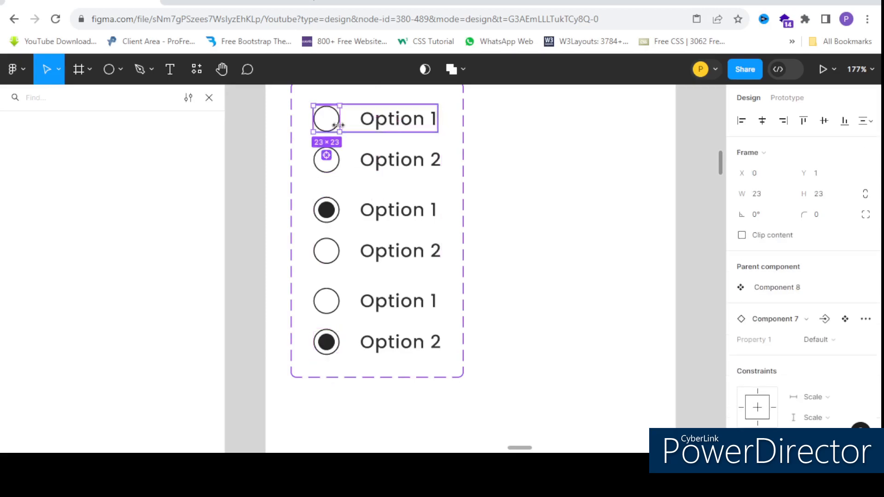
pyautogui.click(787, 97)
pyautogui.moveTo(327, 132); pyautogui.dragTo(355, 219)
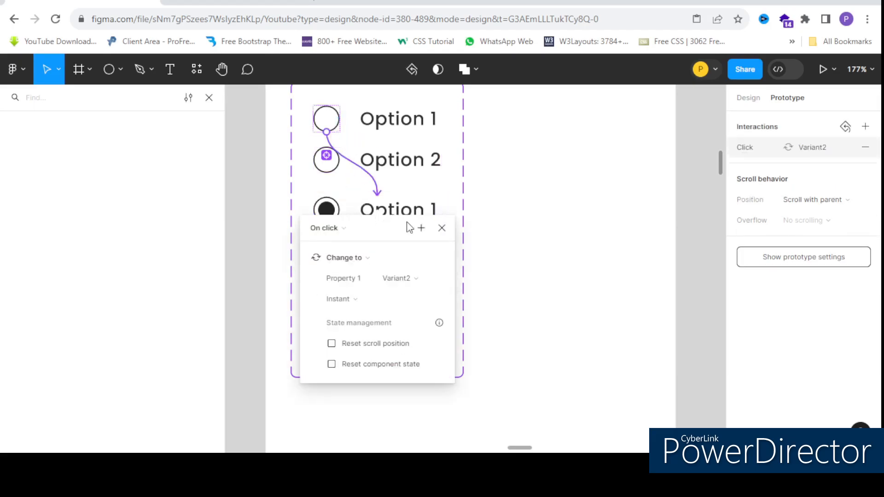
pyautogui.click(442, 228)
# - Link the default variant's Option 2 radio button to the third variant with an on-click, instant Change to Variant3 interaction
pyautogui.click(340, 161)
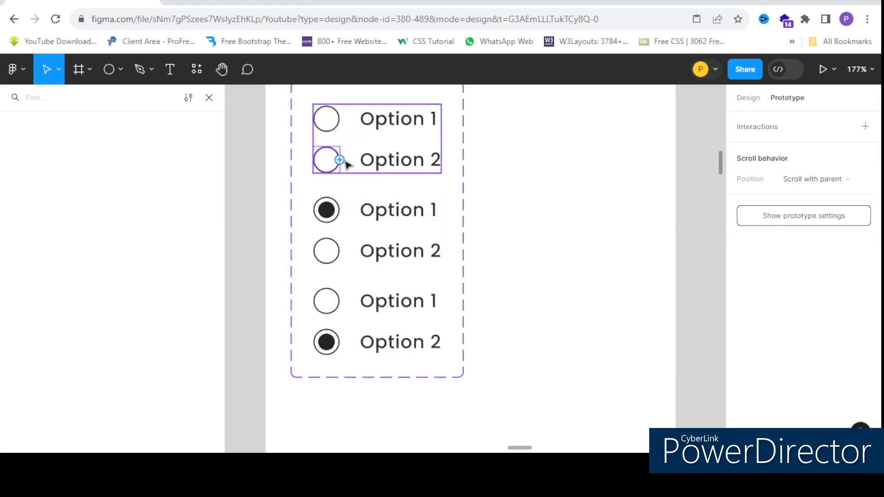
pyautogui.moveTo(340, 160); pyautogui.dragTo(360, 299)
pyautogui.scroll(-5, 335, 144)
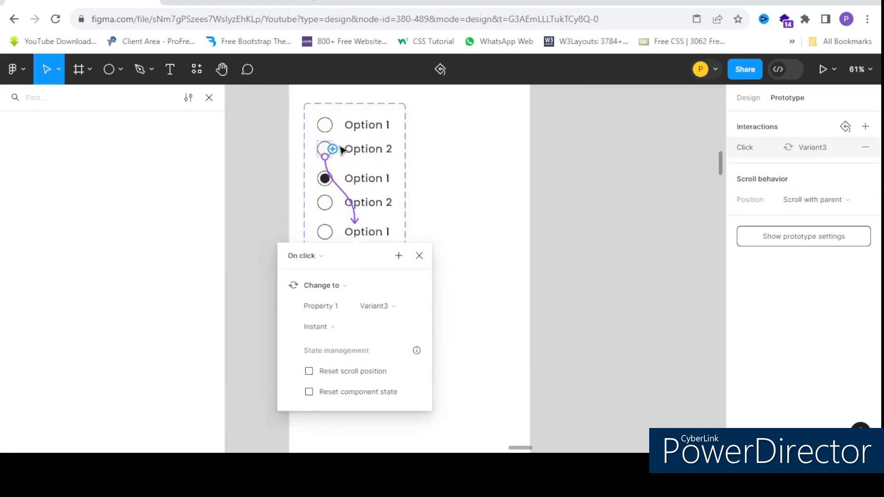
pyautogui.scroll(5, 336, 212)
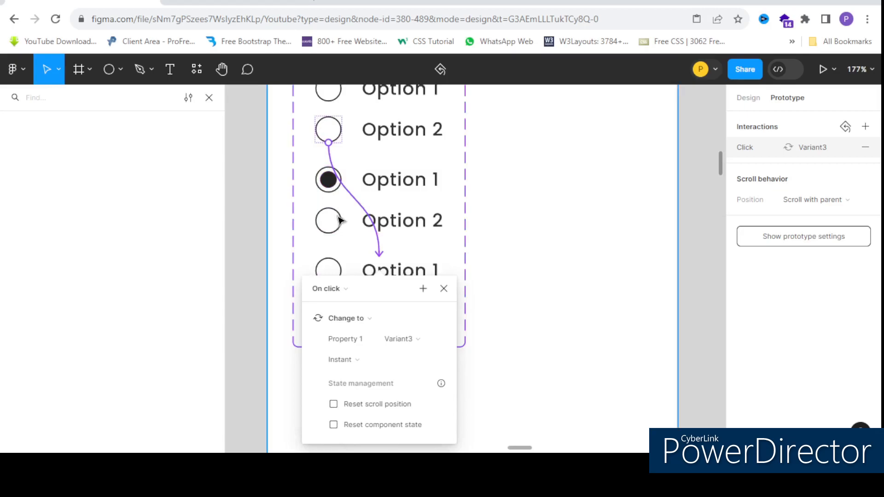
pyautogui.scroll(-5, 340, 198)
pyautogui.click(439, 191)
# - Connect the unselected Option 2 radio button in the second variant to the third variant
pyautogui.scroll(5, 315, 181)
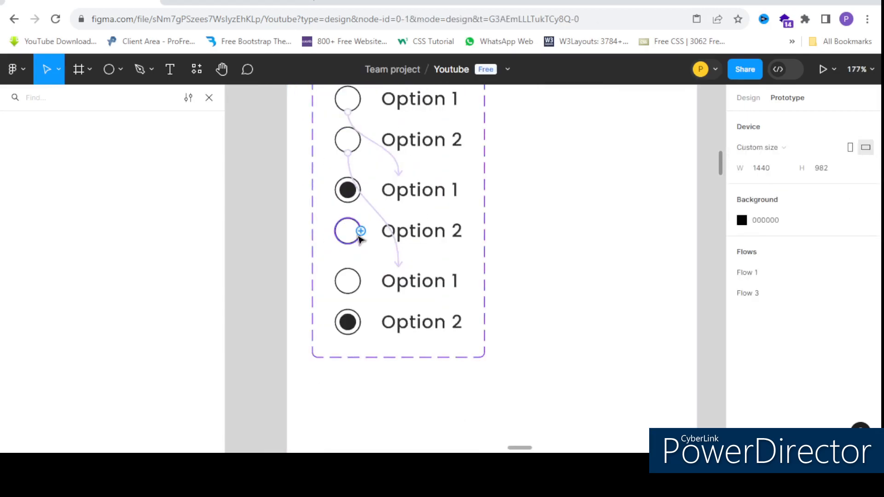
pyautogui.click(358, 240)
pyautogui.scroll(-5, 359, 239)
pyautogui.scroll(2, 326, 191)
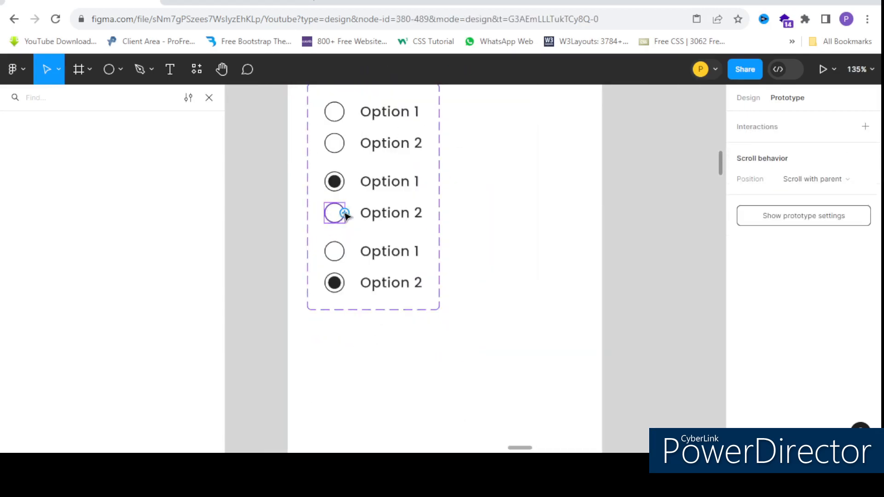
pyautogui.moveTo(345, 213); pyautogui.dragTo(345, 256)
# - Connect the third variant's unselected Option 1 radio button to the second variant with an on-click, instant Change to Variant2 interaction
pyautogui.click(345, 253)
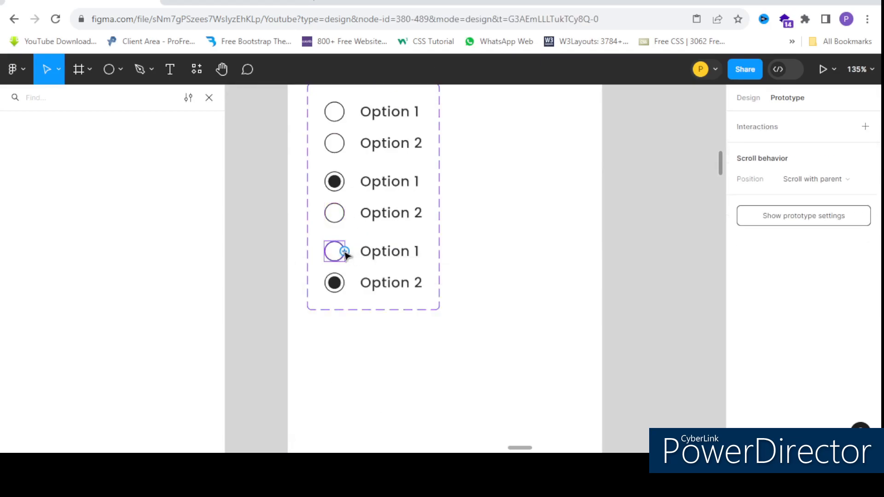
pyautogui.moveTo(345, 253); pyautogui.dragTo(354, 212)
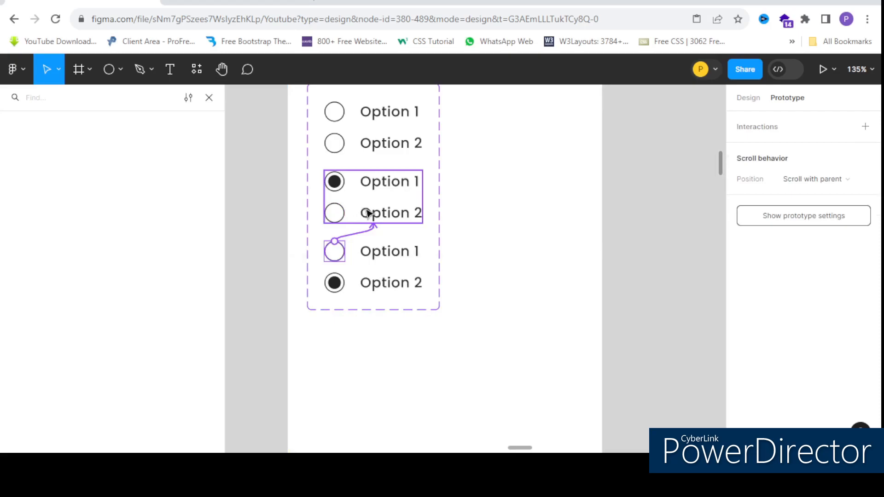
pyautogui.moveTo(369, 213); pyautogui.dragTo(339, 215)
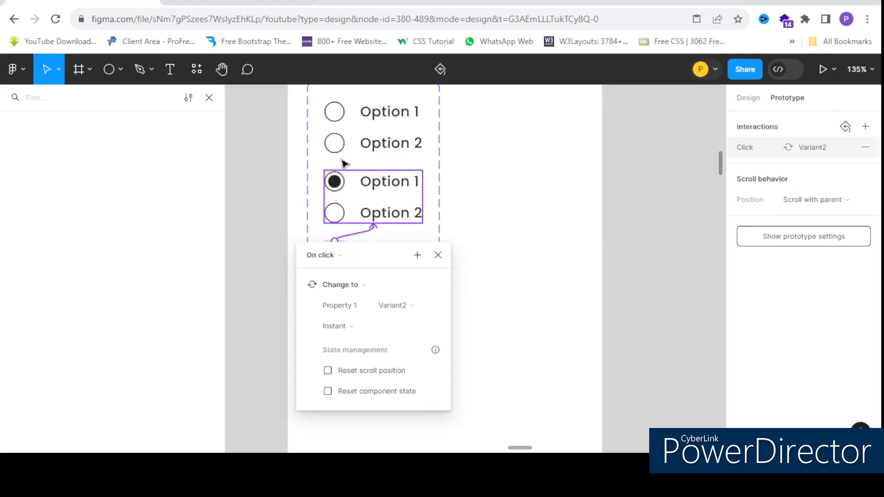
pyautogui.scroll(-3, 336, 179)
pyautogui.scroll(3, 337, 184)
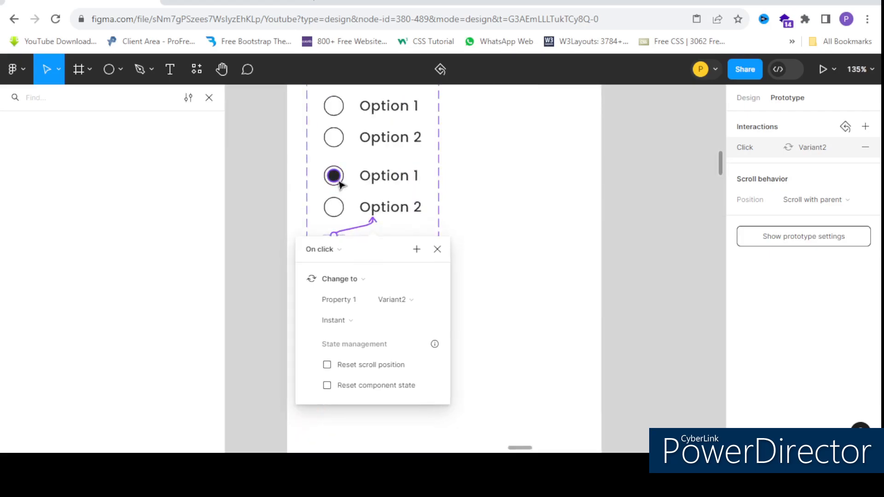
pyautogui.hotkey('ctrl', 'z')
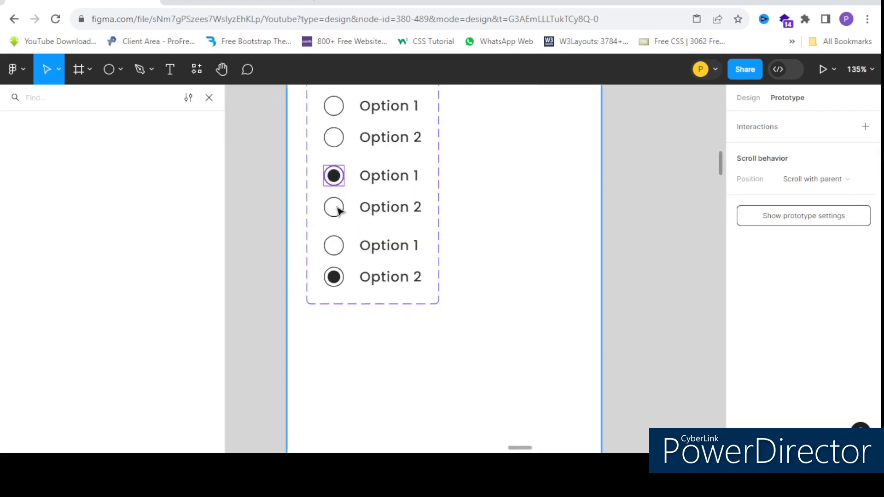
pyautogui.keyDown('shift'); pyautogui.click(342, 279); pyautogui.keyUp('shift')
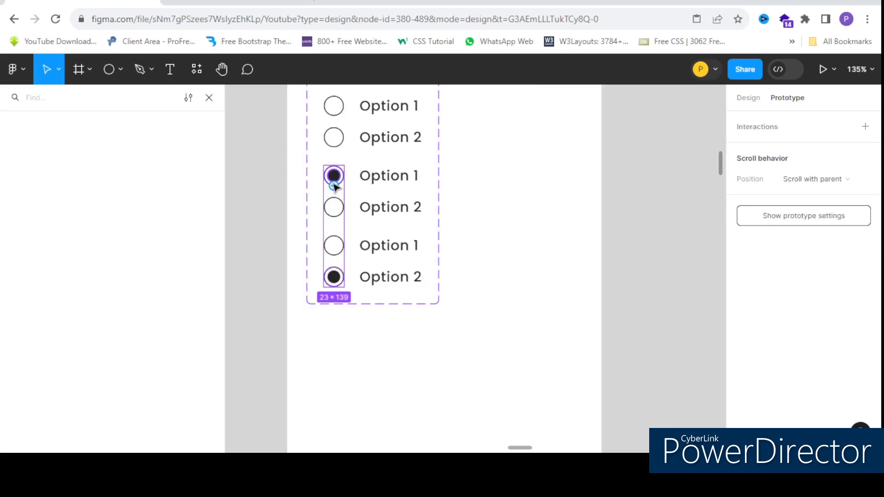
pyautogui.click(516, 176)
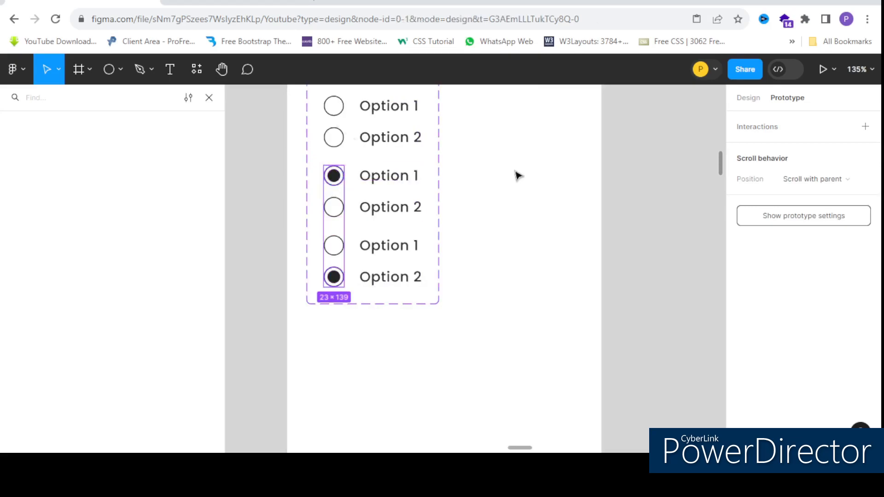
# - Connect the second variant's selected Option 1 radio button back to the first variant with an on-click, instant Change to Default interaction
pyautogui.click(336, 183)
pyautogui.click(334, 176)
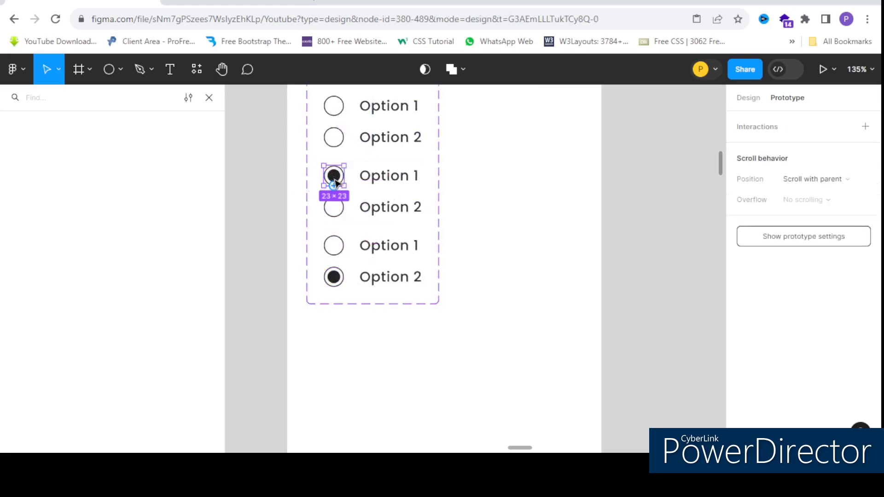
pyautogui.moveTo(343, 175); pyautogui.dragTo(359, 133)
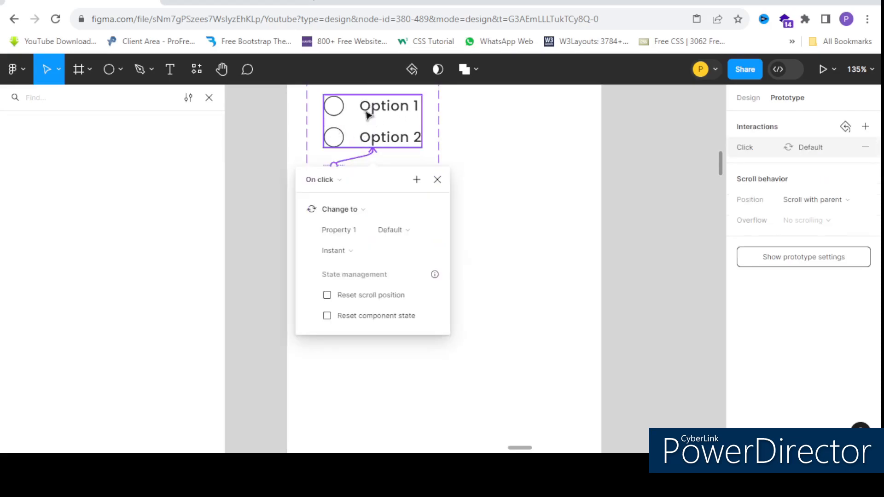
pyautogui.click(454, 152)
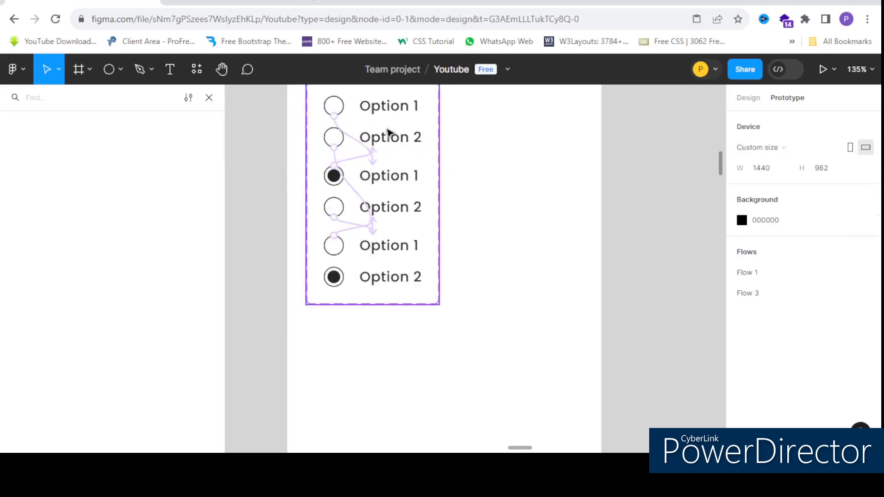
# - Connect the third variant's selected Option 2 radio button back to the first variant
pyautogui.click(342, 285)
pyautogui.click(343, 286)
pyautogui.click(343, 285)
pyautogui.moveTo(344, 276); pyautogui.dragTo(352, 141)
pyautogui.click(483, 169)
pyautogui.scroll(-5, 404, 156)
pyautogui.scroll(3, 387, 148)
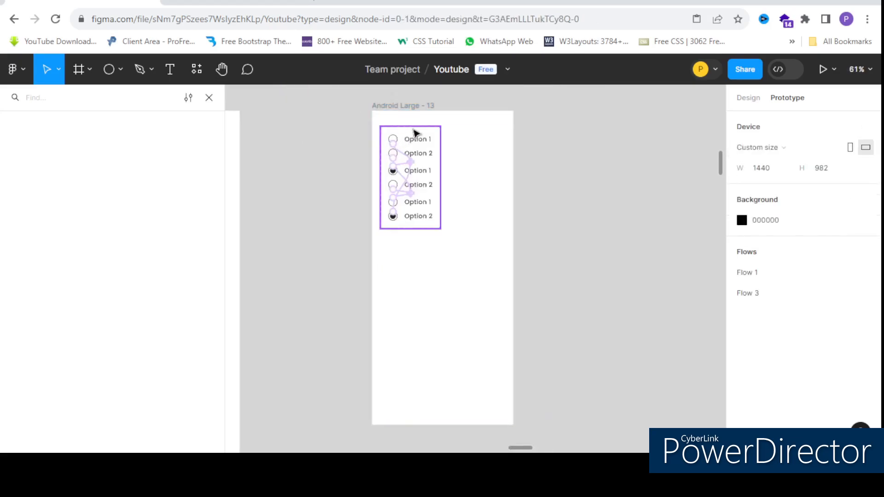
# - Move the three-variant component set out of the Android Large - 13 frame onto the large neighbouring frame
pyautogui.click(411, 127)
pyautogui.moveTo(419, 139); pyautogui.dragTo(339, 148)
pyautogui.scroll(5, 338, 148)
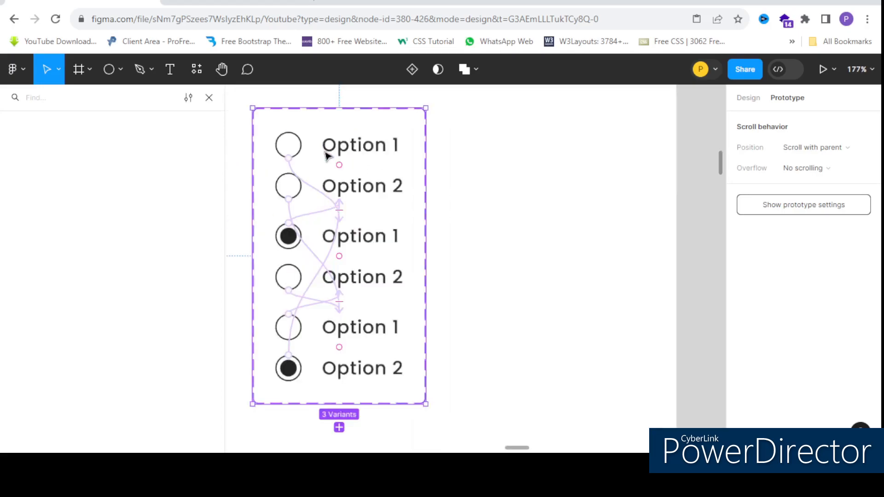
# - Place an instance of the default Option 1/Option 2 variant in the Android Large - 13 frame at X 40, Y 64
pyautogui.click(340, 145)
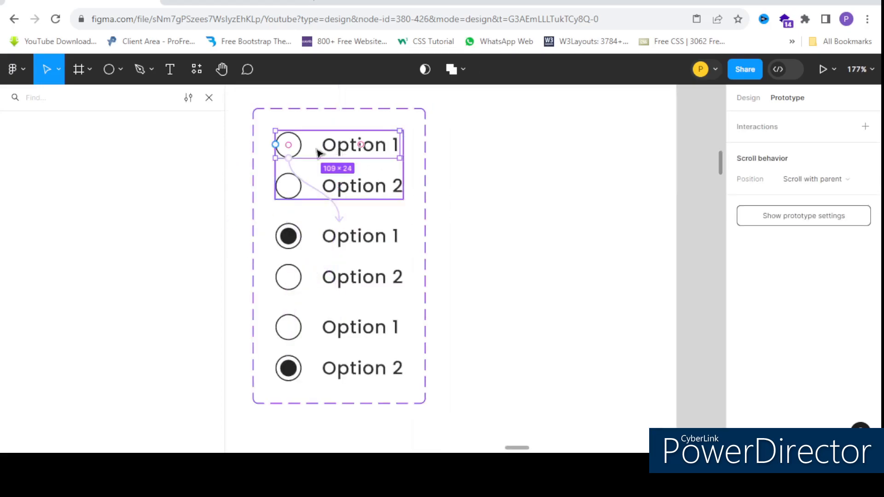
pyautogui.scroll(-5, 345, 152)
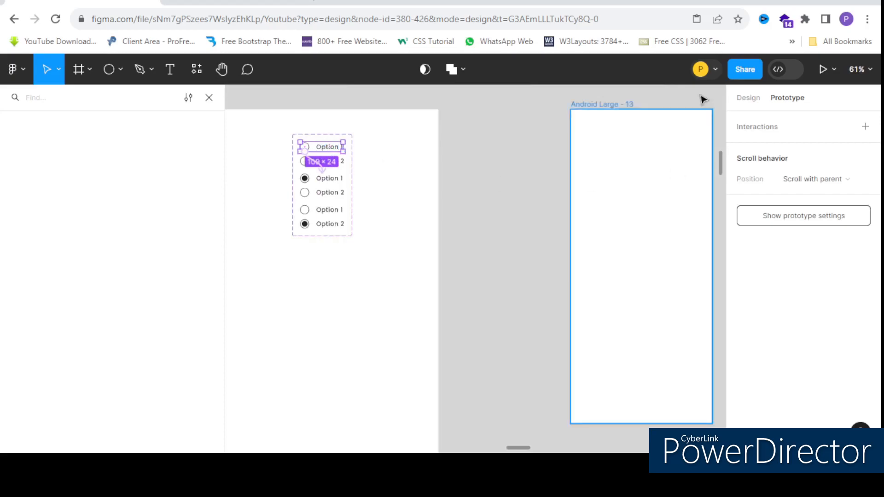
pyautogui.click(748, 98)
pyautogui.scroll(3, 308, 154)
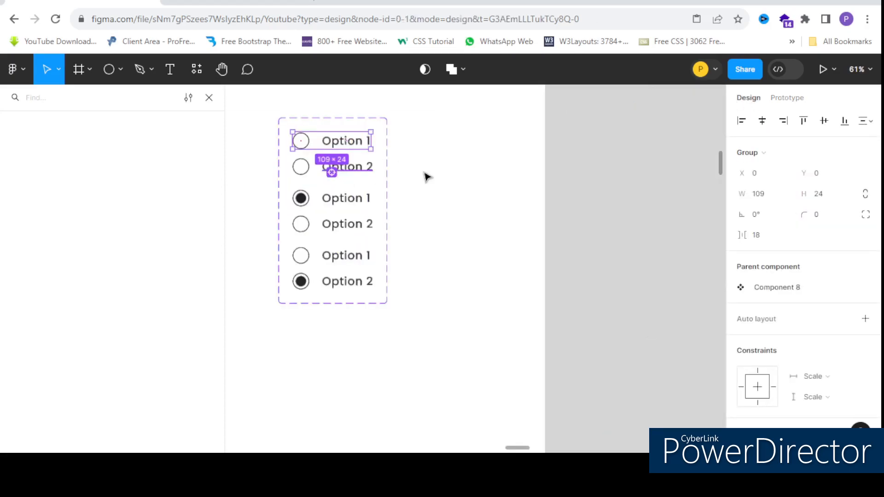
pyautogui.click(425, 176)
pyautogui.click(355, 150)
pyautogui.click(348, 158)
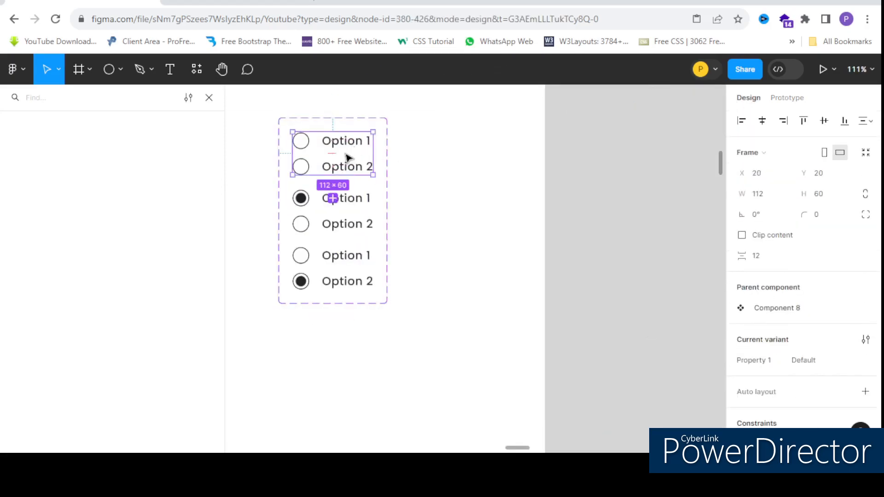
pyautogui.moveTo(329, 168); pyautogui.dragTo(546, 193)
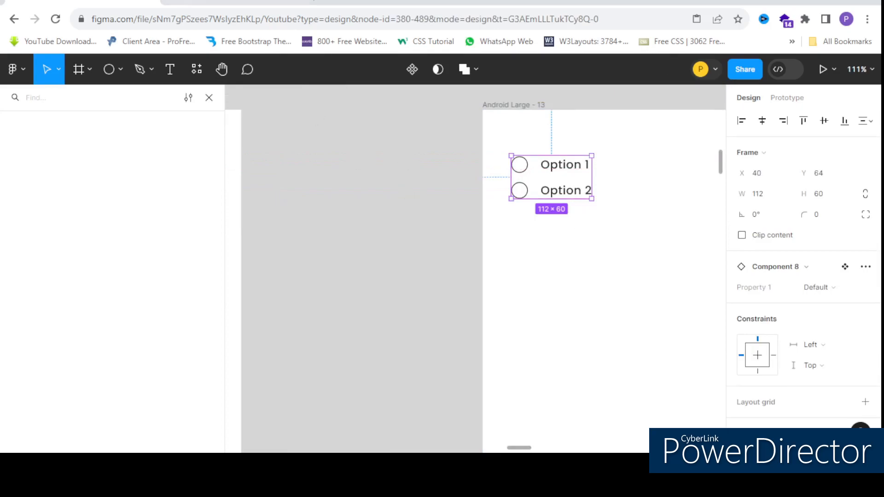
# - Preview the prototype and test the radio buttons by alternately selecting Option 1 and Option 2
pyautogui.click(225, 3)
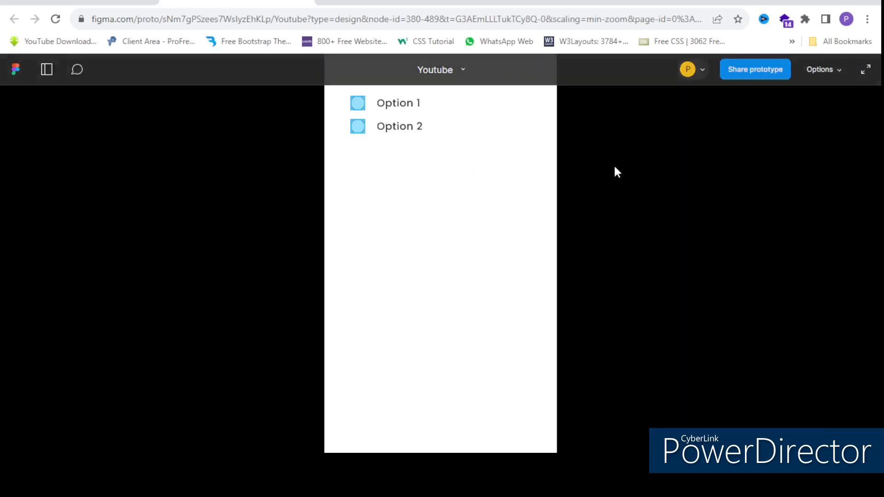
pyautogui.click(359, 105)
pyautogui.click(358, 131)
pyautogui.click(358, 103)
pyautogui.click(358, 130)
pyautogui.click(358, 104)
pyautogui.click(358, 131)
pyautogui.click(357, 103)
pyautogui.click(357, 131)
pyautogui.click(358, 103)
pyautogui.click(358, 131)
pyautogui.click(358, 104)
pyautogui.click(358, 131)
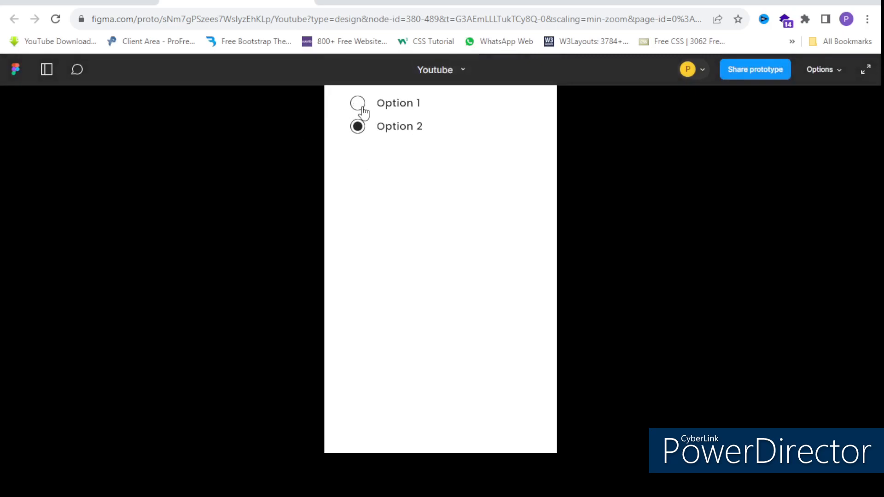
pyautogui.click(358, 105)
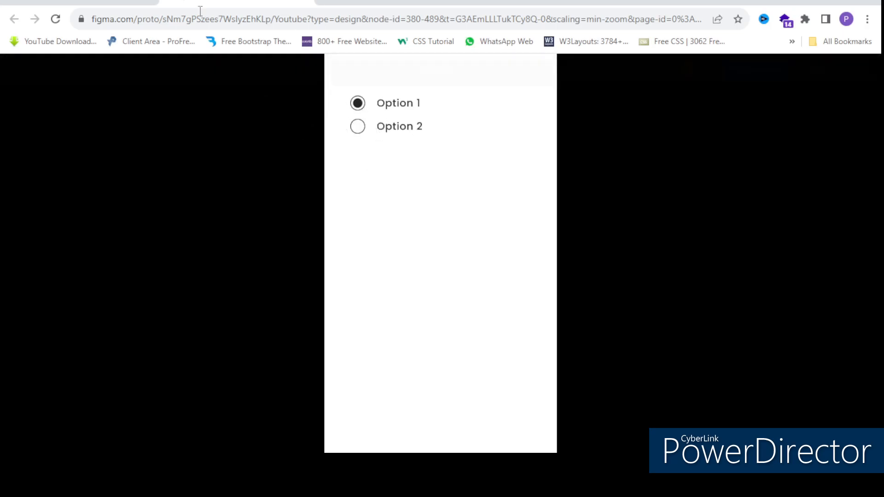
# - Return to the design file and draw a square of about 25 × 25 beside the small two-state radio button component
pyautogui.click(97, 5)
pyautogui.scroll(5, 552, 143)
pyautogui.scroll(-6, 571, 146)
pyautogui.scroll(3, 357, 173)
pyautogui.scroll(-3, 357, 175)
pyautogui.scroll(5, 375, 180)
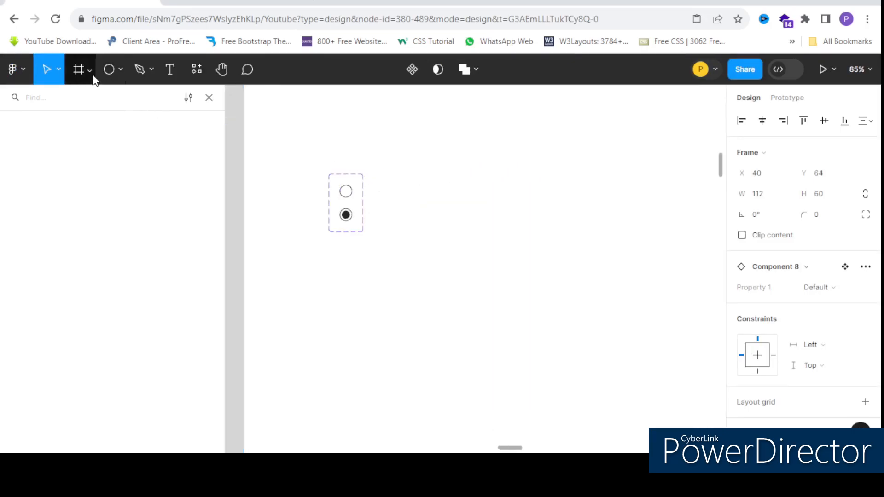
pyautogui.click(122, 70)
pyautogui.click(117, 102)
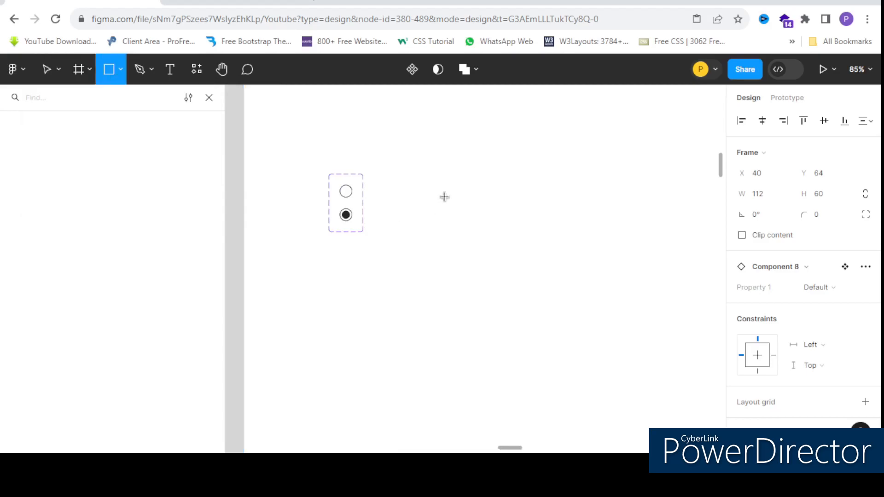
pyautogui.scroll(2, 443, 190)
pyautogui.moveTo(351, 190); pyautogui.dragTo(371, 214)
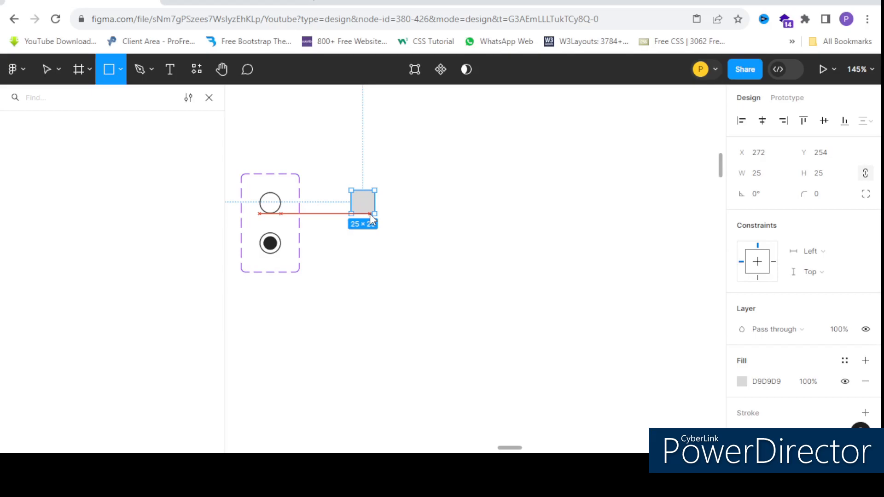
pyautogui.moveTo(369, 213); pyautogui.dragTo(369, 214)
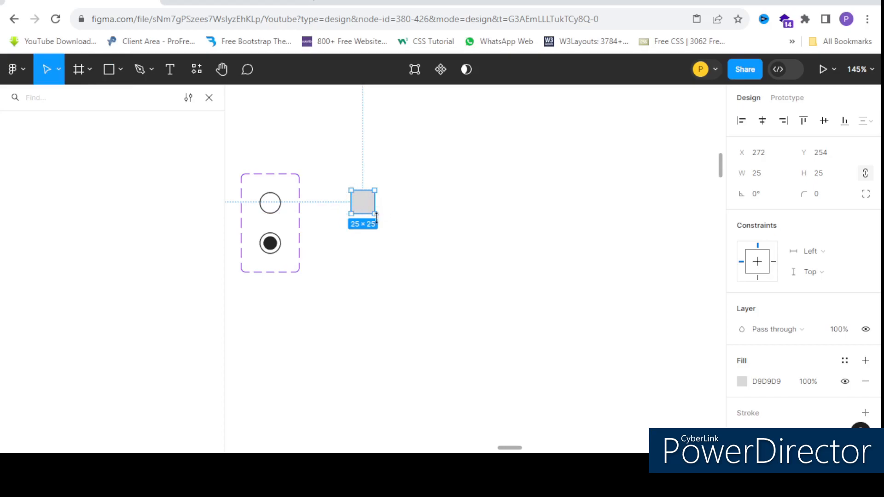
# - Shift the grey square closer to the radio button component and resize it to 20 × 20
pyautogui.scroll(3, 340, 190)
pyautogui.moveTo(379, 206)
pyautogui.mouseDown()
pyautogui.moveTo(365, 205)
pyautogui.moveTo(377, 204)
pyautogui.mouseUp()
pyautogui.scroll(2, 377, 204)
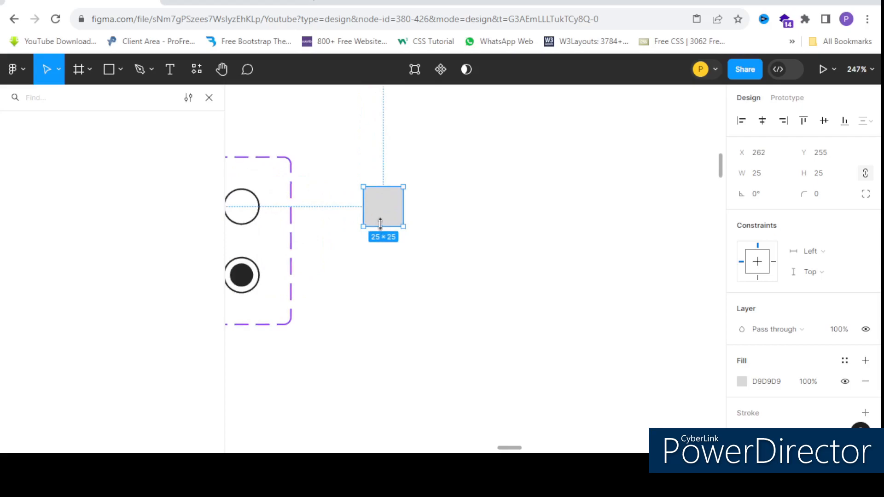
pyautogui.moveTo(381, 222); pyautogui.dragTo(392, 214)
# - Add a black inside stroke of weight 1 to the square and compare it with the radio circle's stroke settings
pyautogui.scroll(-2, 756, 276)
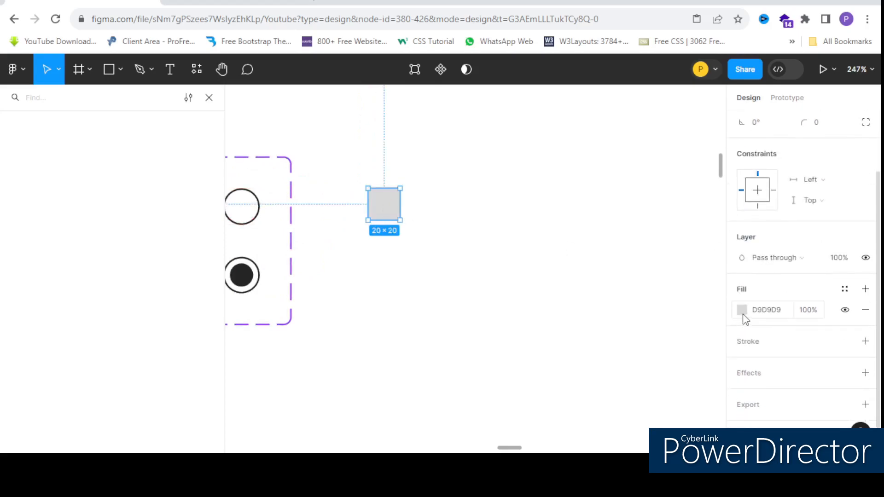
pyautogui.click(757, 342)
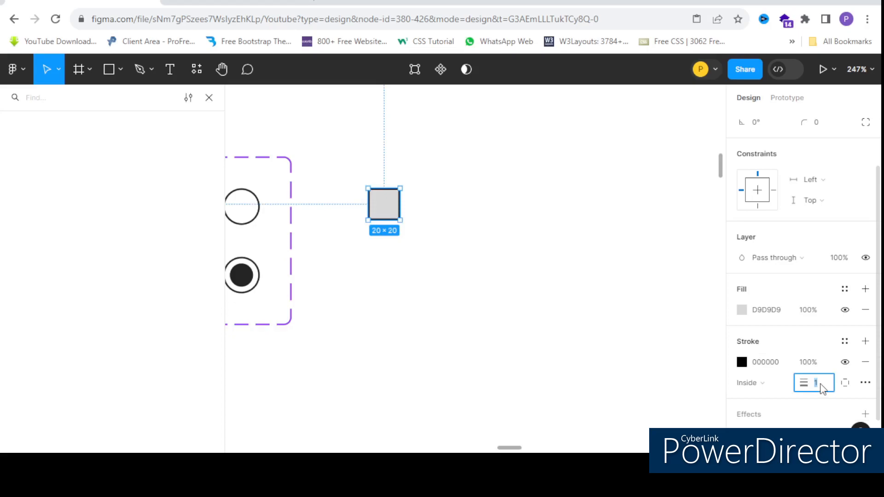
pyautogui.click(261, 227)
pyautogui.click(256, 222)
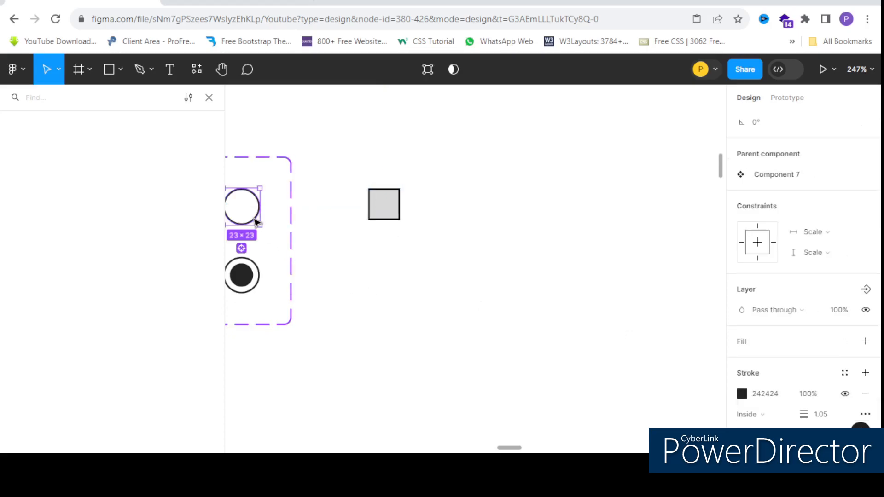
pyautogui.click(381, 217)
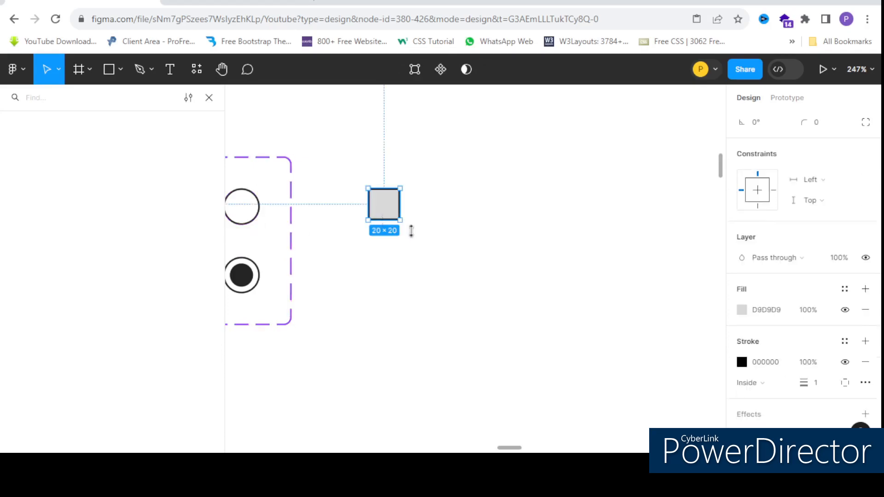
# - Remove the square's grey fill and round its corners to a radius of 2
pyautogui.scroll(2, 378, 198)
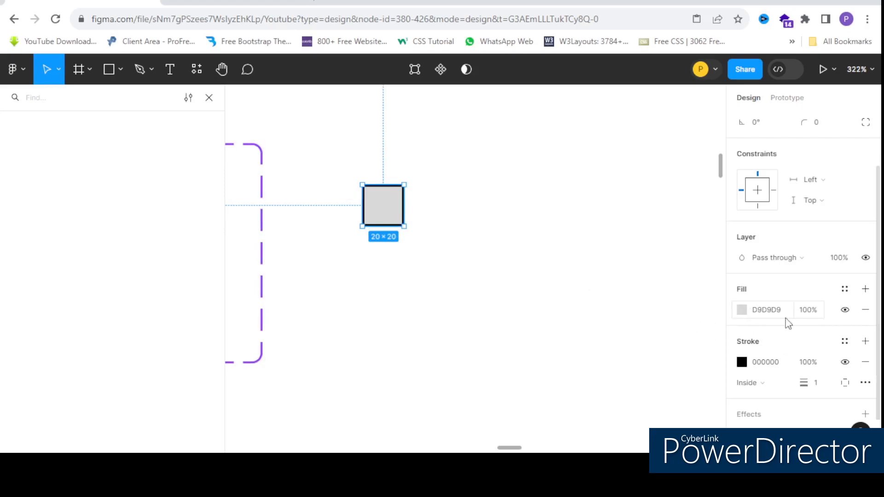
pyautogui.click(866, 311)
pyautogui.scroll(6, 364, 203)
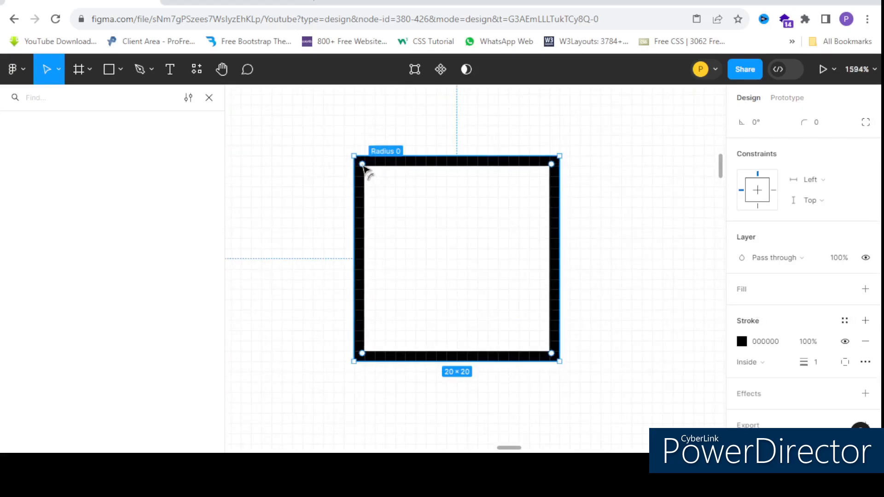
pyautogui.moveTo(361, 166); pyautogui.dragTo(373, 173)
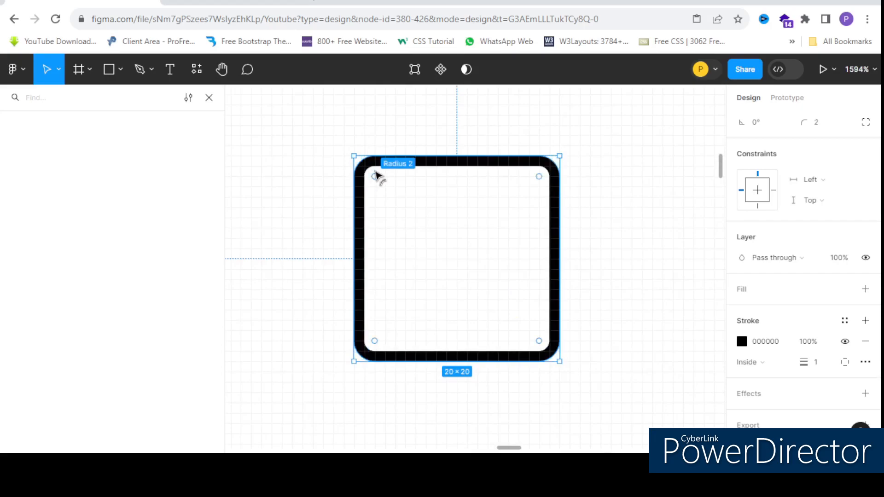
pyautogui.scroll(-3, 397, 180)
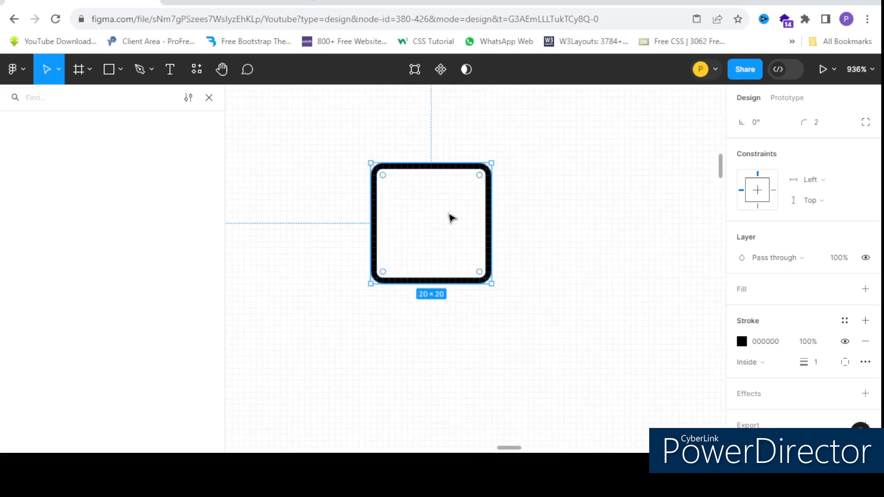
# - Set the square's stroke colour to 242424 by sampling the radio circle's outline
pyautogui.click(742, 341)
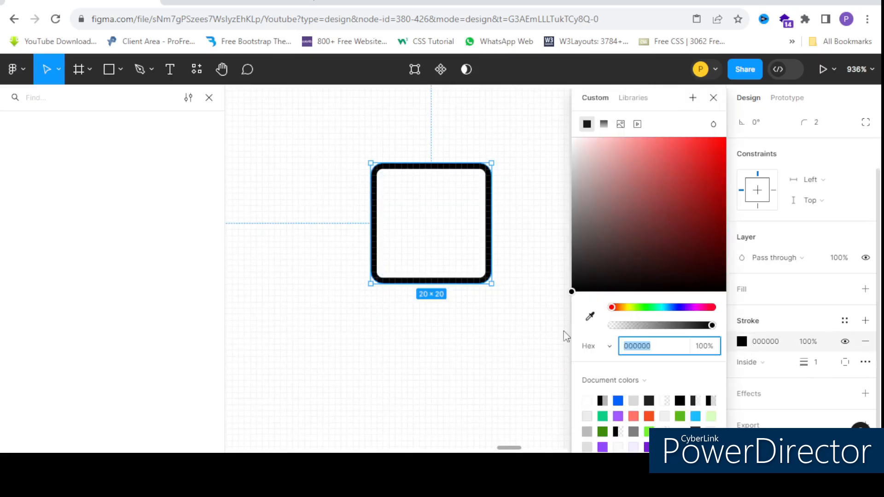
pyautogui.click(590, 317)
pyautogui.scroll(-3, 391, 190)
pyautogui.scroll(5, 290, 191)
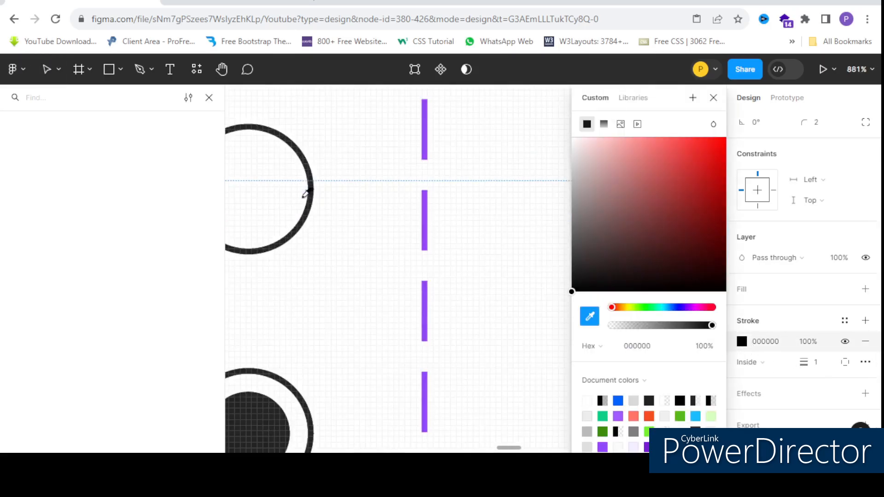
pyautogui.click(317, 201)
pyautogui.scroll(-6, 276, 189)
pyautogui.scroll(4, 404, 181)
pyautogui.click(403, 181)
pyautogui.scroll(-3, 402, 179)
pyautogui.click(372, 162)
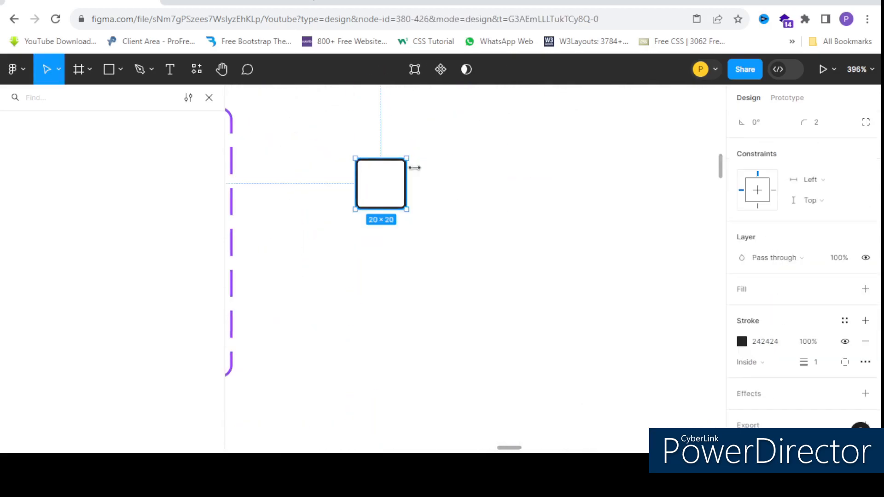
# - Move the rounded square slightly upward beside the radio button component
pyautogui.hscroll(-1, 408, 169)
pyautogui.moveTo(402, 179); pyautogui.dragTo(404, 161)
pyautogui.scroll(-3, 434, 159)
pyautogui.scroll(3, 418, 160)
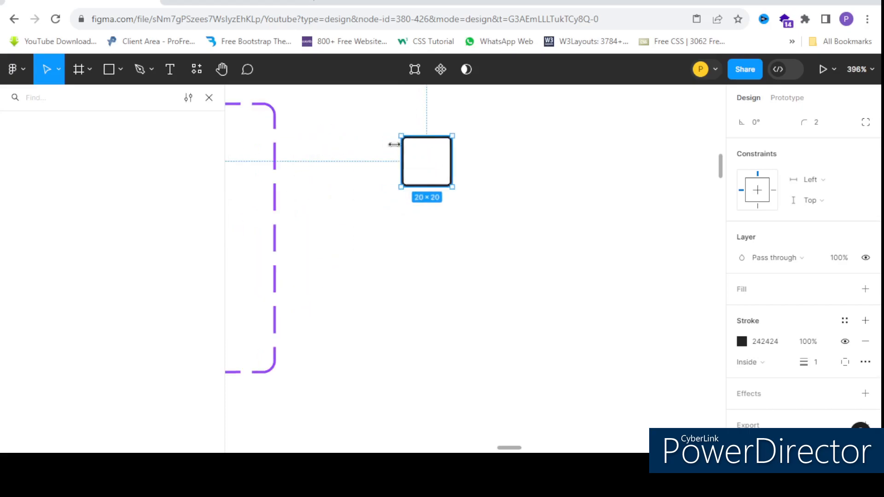
pyautogui.scroll(3, 442, 146)
pyautogui.scroll(-3, 417, 142)
pyautogui.scroll(3, 400, 134)
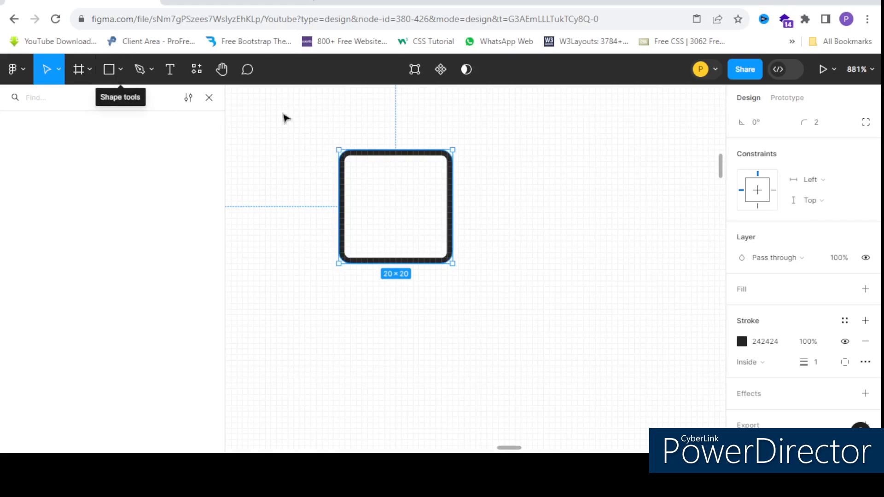
# - Draw a diagonal line about 5 long, sloping down to the right, inside the left part of the rounded square
pyautogui.moveTo(405, 184)
pyautogui.click(119, 72)
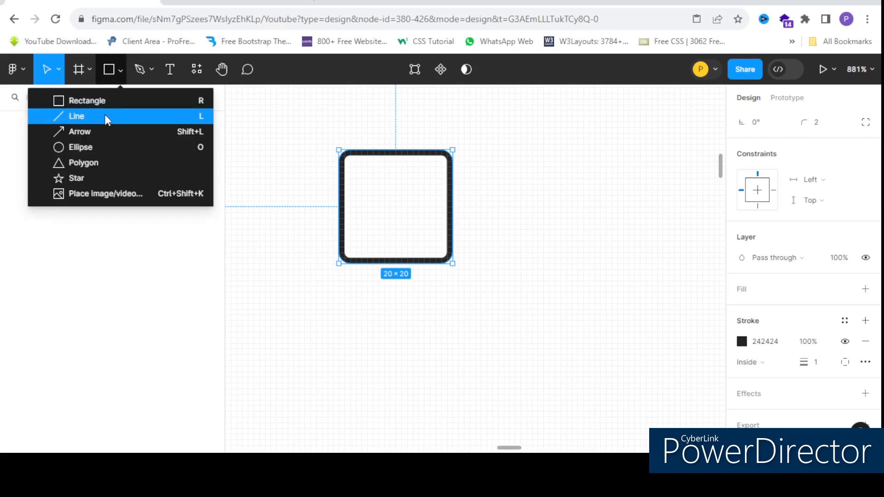
pyautogui.click(105, 118)
pyautogui.scroll(3, 357, 212)
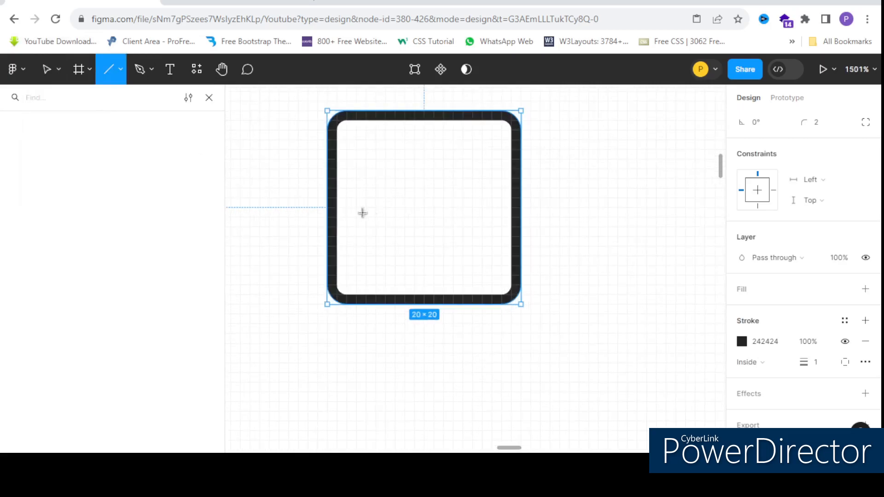
pyautogui.moveTo(356, 208)
pyautogui.mouseDown()
pyautogui.moveTo(393, 258)
pyautogui.moveTo(390, 248)
pyautogui.mouseUp()
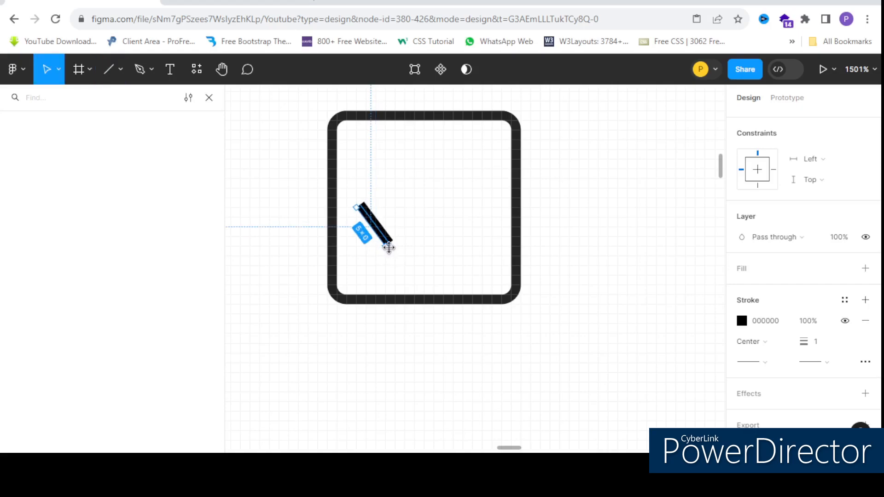
# - Duplicate the diagonal line to its right and flip the copy horizontally for the check mark's second stroke
pyautogui.click(406, 253)
pyautogui.click(377, 233)
pyautogui.moveTo(370, 217); pyautogui.dragTo(390, 217)
pyautogui.moveTo(411, 218); pyautogui.dragTo(435, 232)
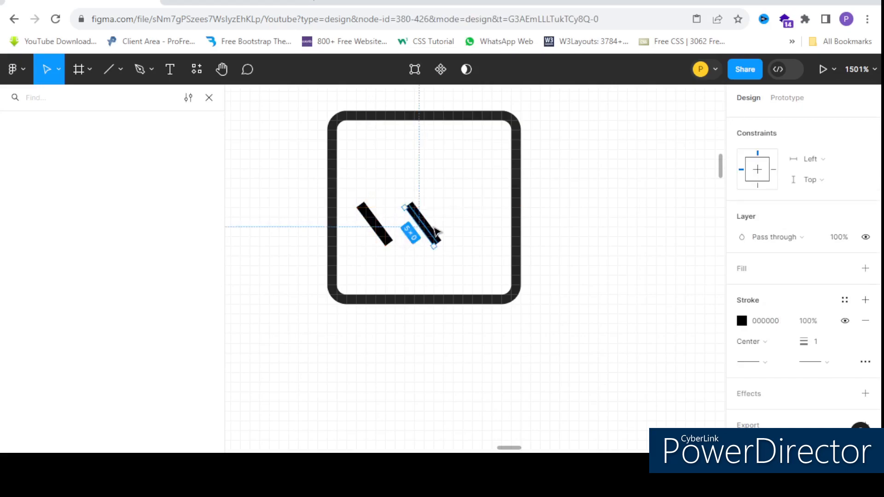
pyautogui.hotkey('shift', 'h')
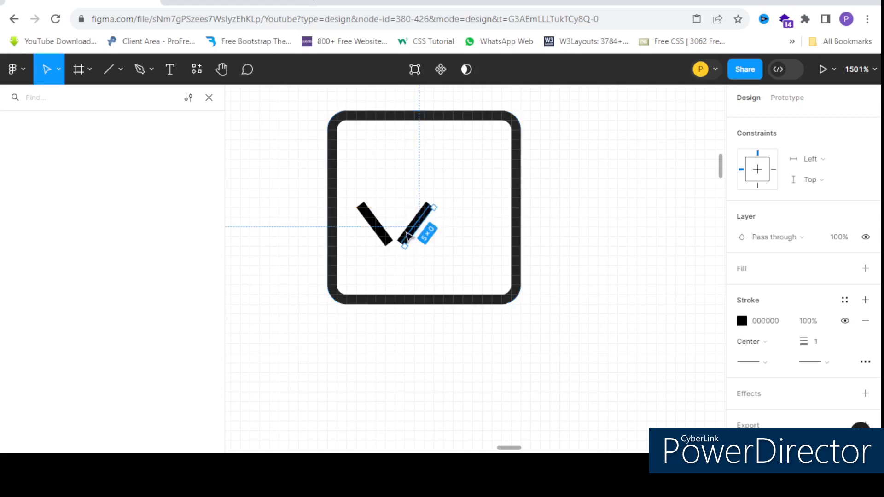
# - Extend the flipped line's lower end to meet the first line's lower end, making it about 6.4 long
pyautogui.moveTo(402, 245); pyautogui.dragTo(387, 240)
pyautogui.scroll(5, 388, 238)
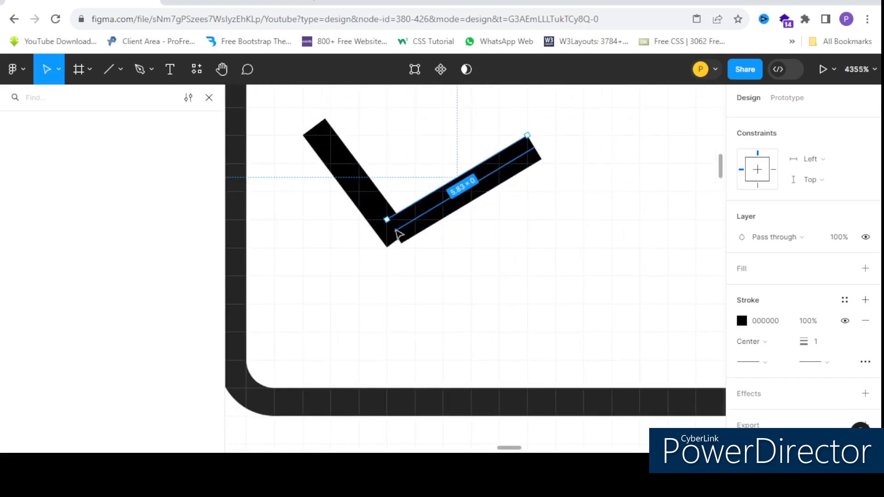
pyautogui.moveTo(385, 229)
pyautogui.mouseDown()
pyautogui.moveTo(395, 228)
pyautogui.moveTo(375, 235)
pyautogui.mouseUp()
pyautogui.scroll(-10, 381, 239)
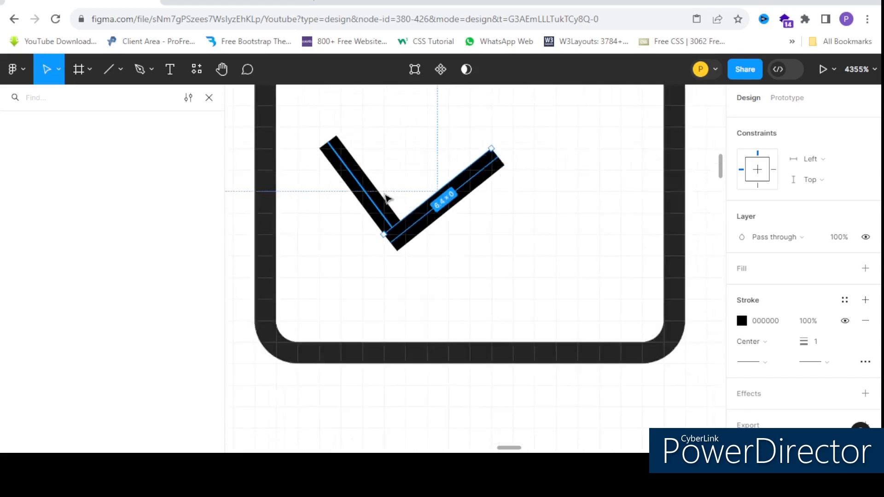
# - Extend the right stroke's upper end up and to the right, making the line about 9.9 long
pyautogui.moveTo(411, 183); pyautogui.dragTo(442, 169)
pyautogui.scroll(1, 428, 164)
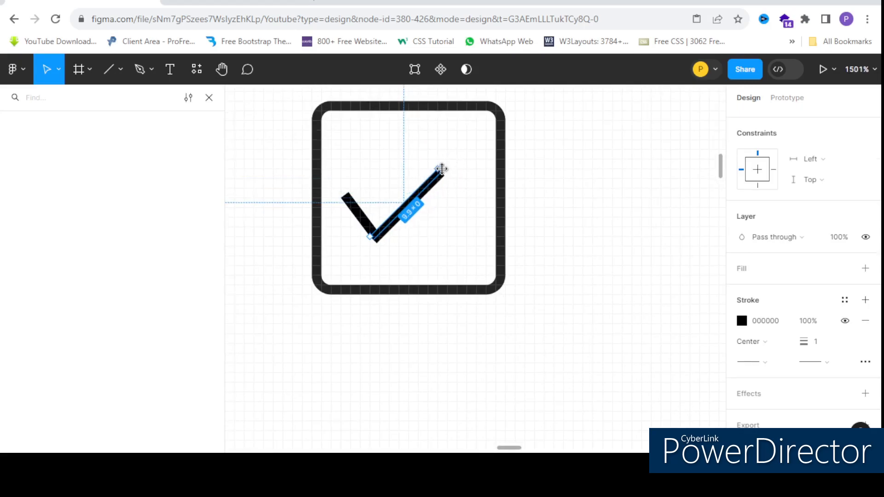
pyautogui.keyDown('shift'); pyautogui.click(365, 223); pyautogui.keyUp('shift')
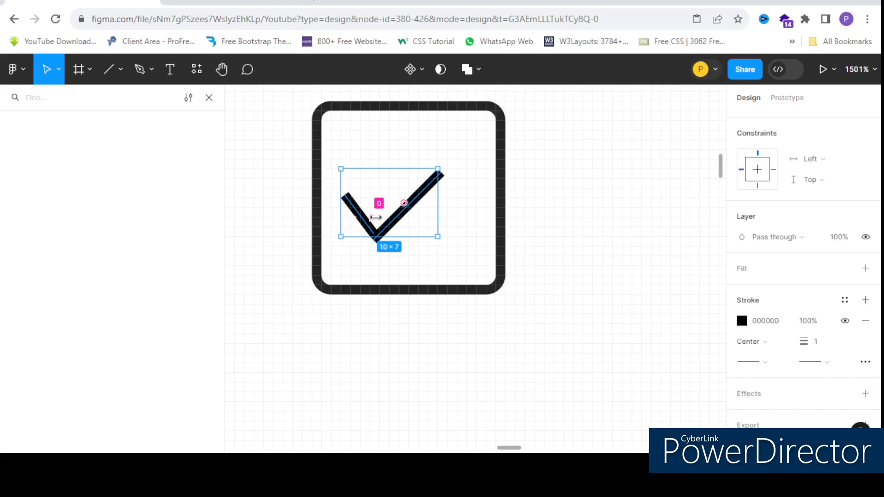
pyautogui.keyDown('shift'); pyautogui.click(502, 201); pyautogui.keyUp('shift')
# - Set the end point of the check mark's long right stroke to Round
pyautogui.click(411, 203)
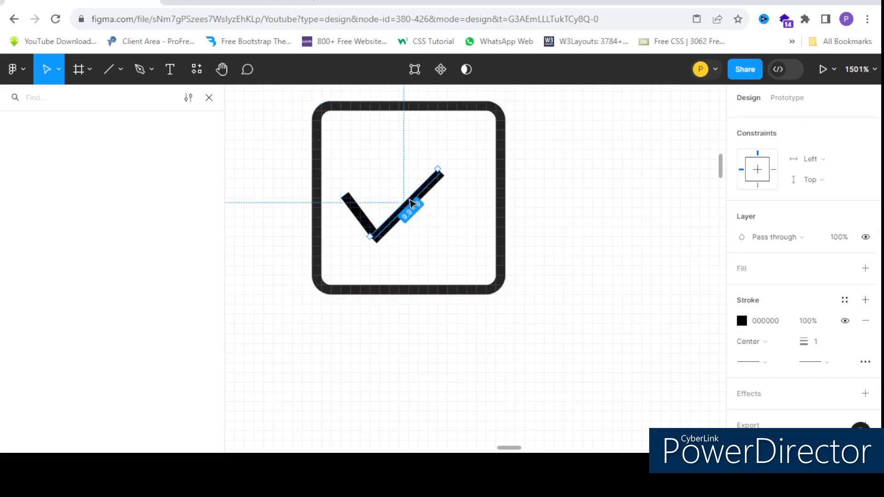
pyautogui.scroll(4, 438, 171)
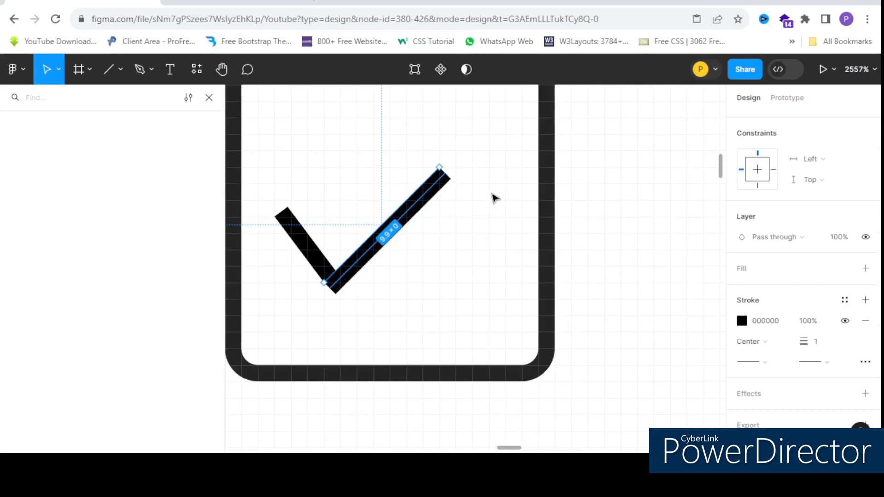
pyautogui.click(831, 363)
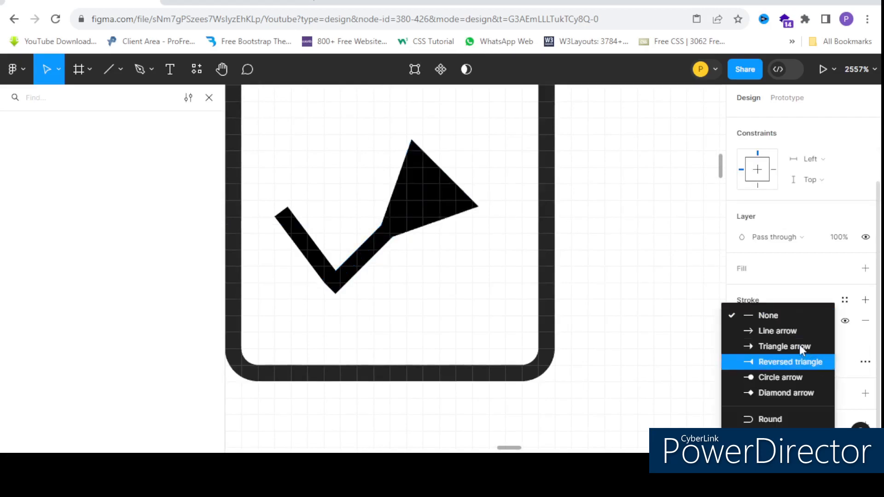
pyautogui.click(772, 419)
# - Try to set the end point of the check mark's short left stroke to Round
pyautogui.click(290, 230)
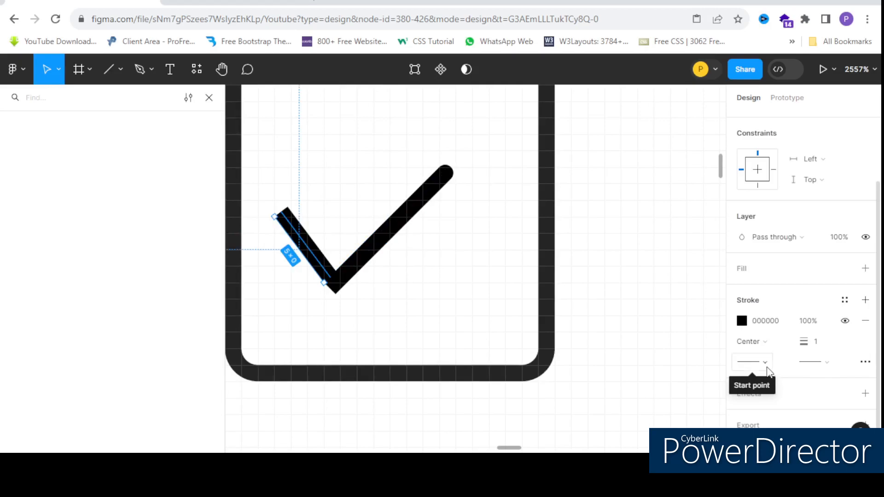
pyautogui.click(827, 362)
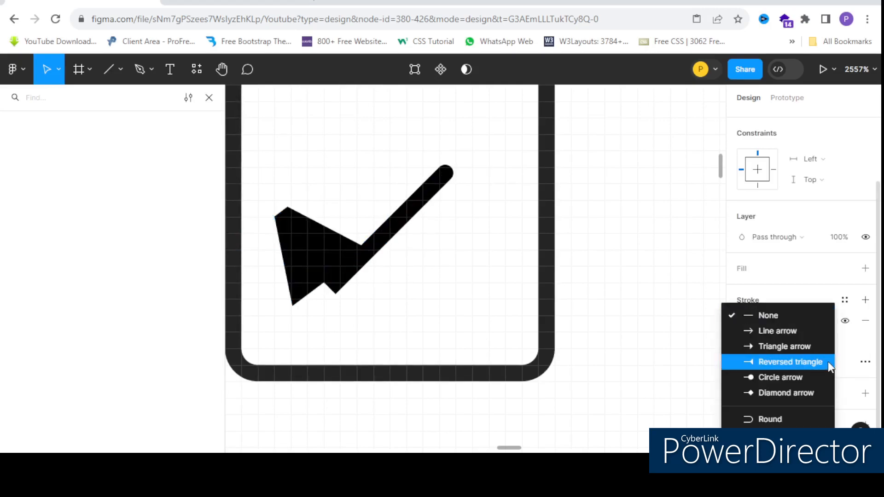
pyautogui.click(760, 418)
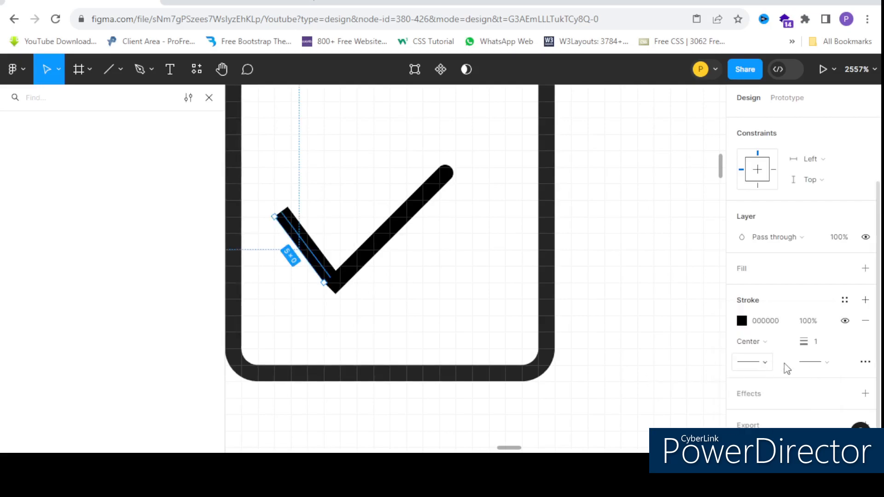
pyautogui.click(827, 362)
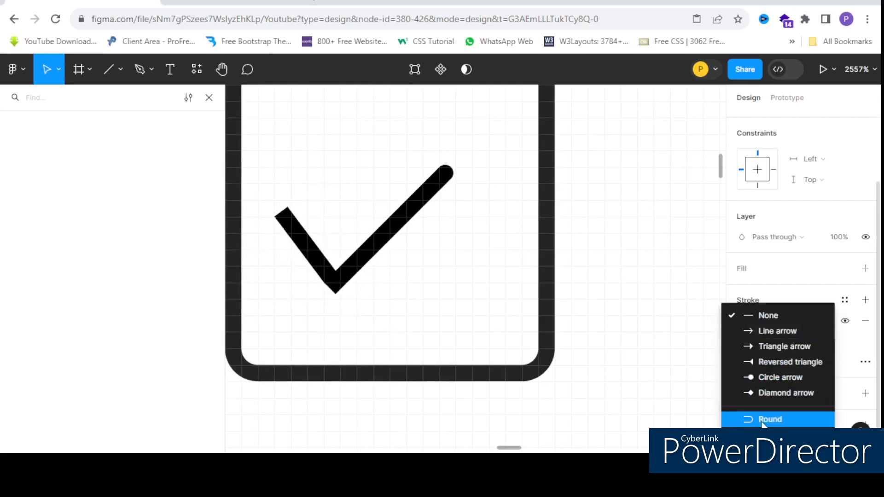
pyautogui.click(762, 420)
# - Set the start point of the check mark's short left stroke to Round
pyautogui.click(766, 363)
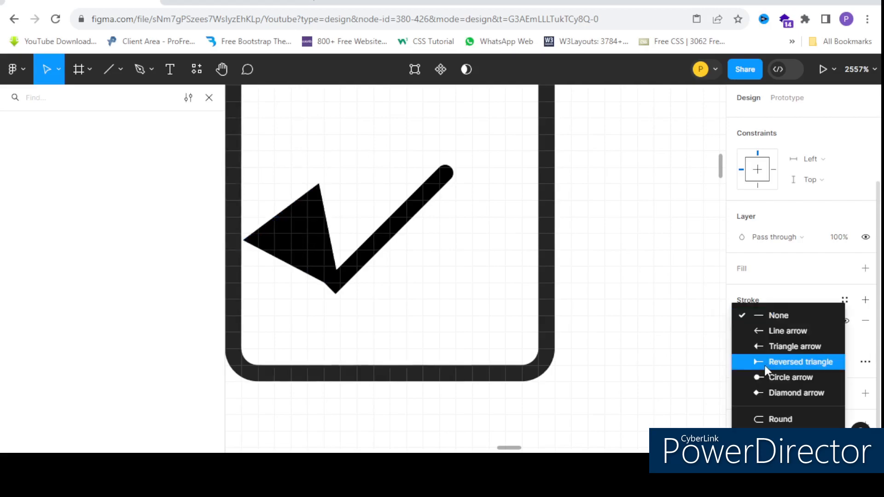
pyautogui.click(764, 419)
pyautogui.scroll(-5, 395, 231)
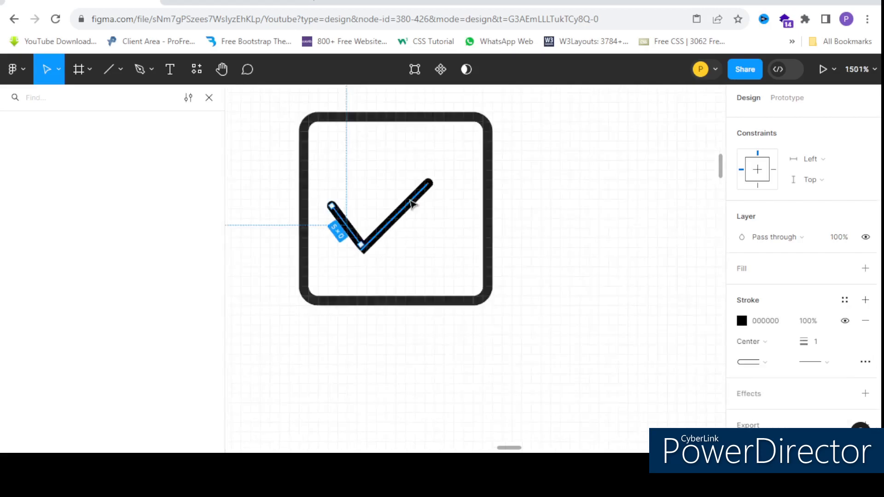
# - Set the start point of the long right stroke, at its lower end, to Round
pyautogui.scroll(10, 395, 230)
pyautogui.click(398, 245)
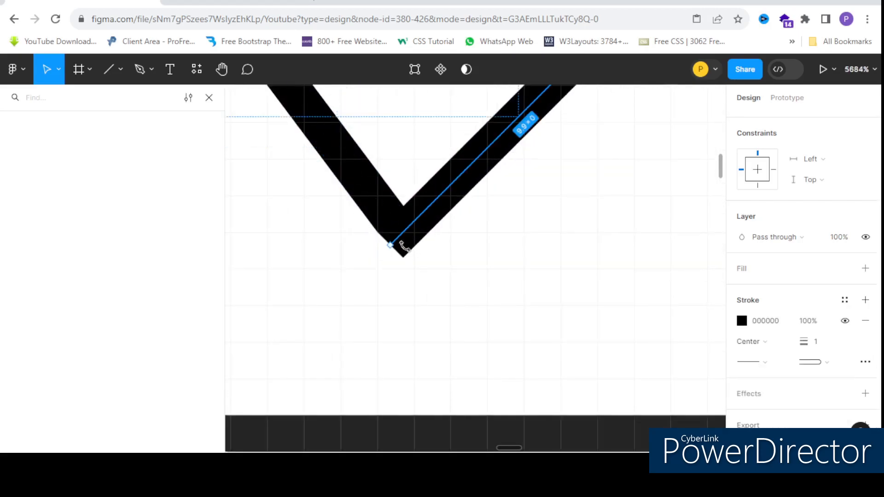
pyautogui.click(765, 363)
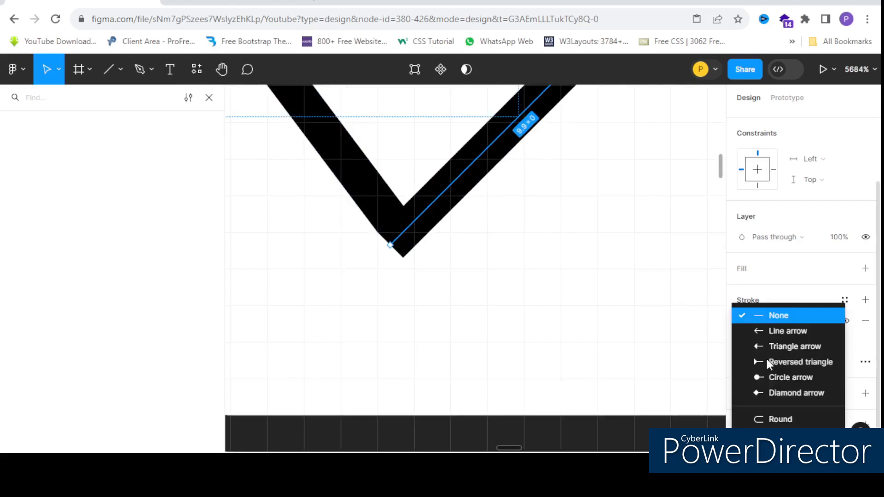
pyautogui.click(769, 417)
# - Reposition the long right stroke so its rounded lower end touches the lower end of the short stroke
pyautogui.moveTo(405, 233); pyautogui.dragTo(400, 208)
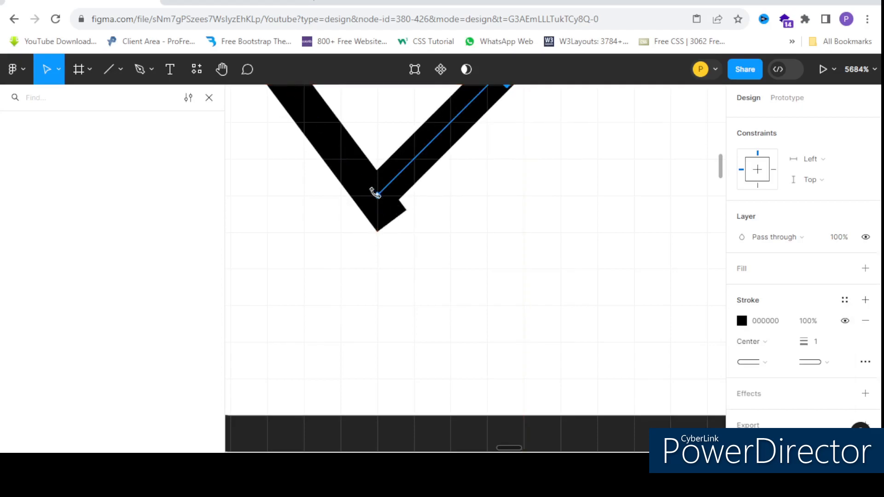
pyautogui.scroll(-3, 397, 241)
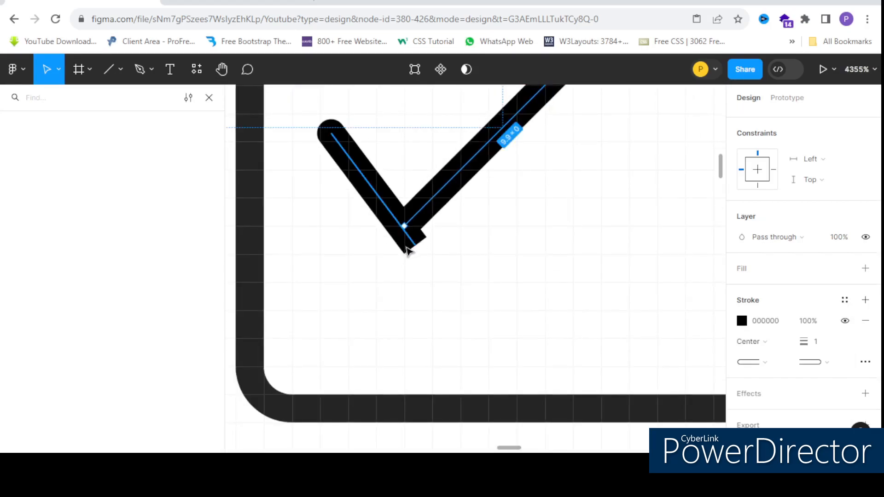
pyautogui.click(408, 242)
pyautogui.scroll(-5, 407, 240)
pyautogui.scroll(4, 414, 235)
pyautogui.moveTo(420, 224); pyautogui.dragTo(432, 242)
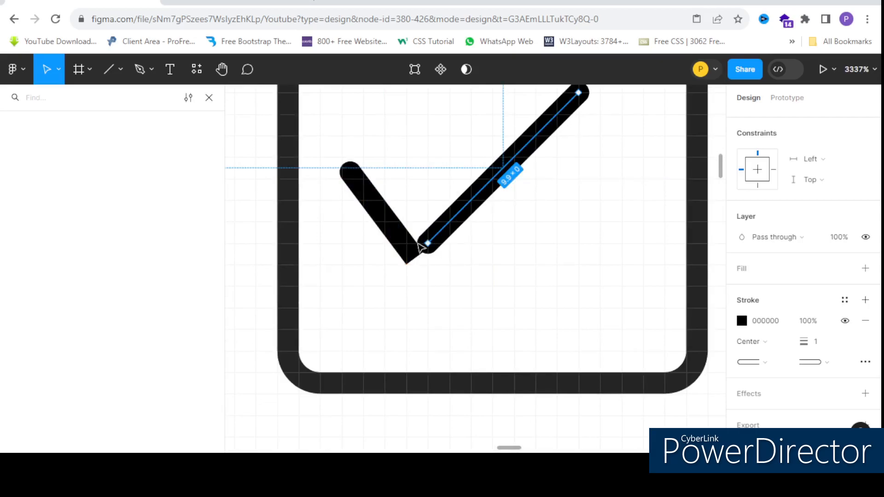
pyautogui.scroll(5, 435, 248)
pyautogui.moveTo(446, 249)
pyautogui.mouseDown()
pyautogui.moveTo(411, 260)
pyautogui.moveTo(444, 267)
pyautogui.moveTo(452, 258)
pyautogui.moveTo(428, 262)
pyautogui.moveTo(427, 274)
pyautogui.mouseUp()
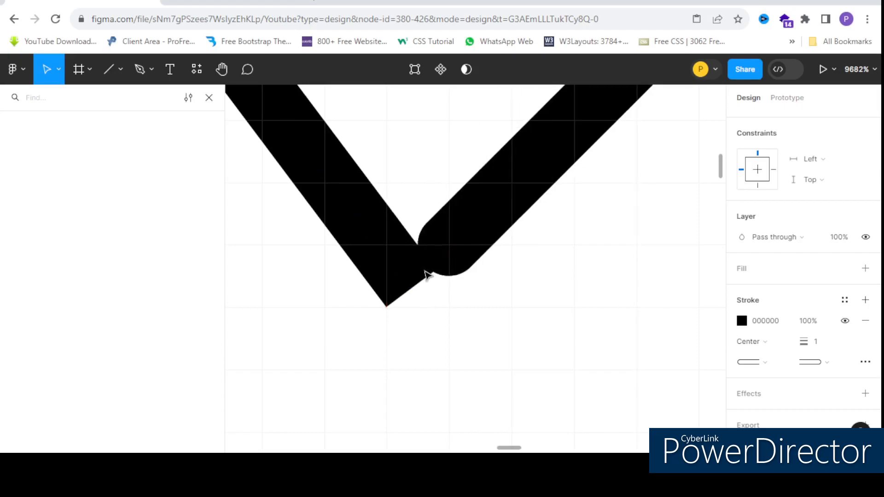
pyautogui.scroll(-10, 400, 257)
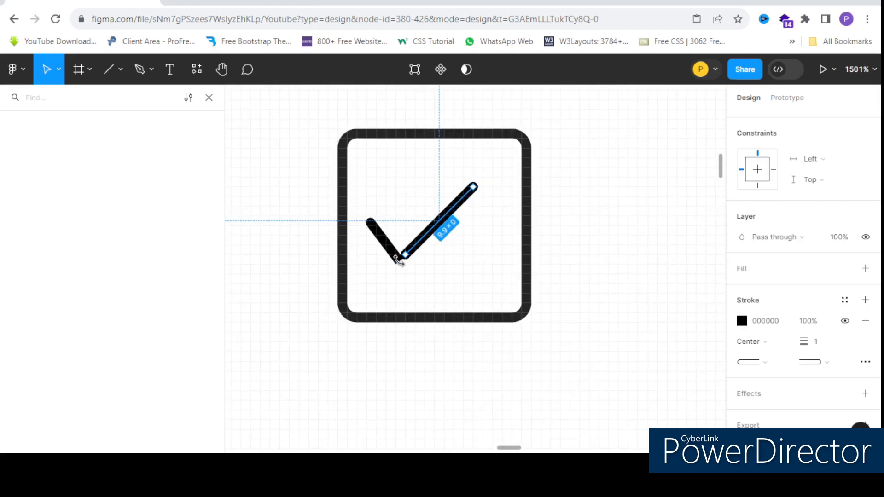
# - Move the short left stroke up and to the right so its lower end joins the long stroke's rounded corner
pyautogui.scroll(6, 395, 254)
pyautogui.click(388, 249)
pyautogui.moveTo(386, 245); pyautogui.dragTo(402, 234)
pyautogui.scroll(-6, 423, 247)
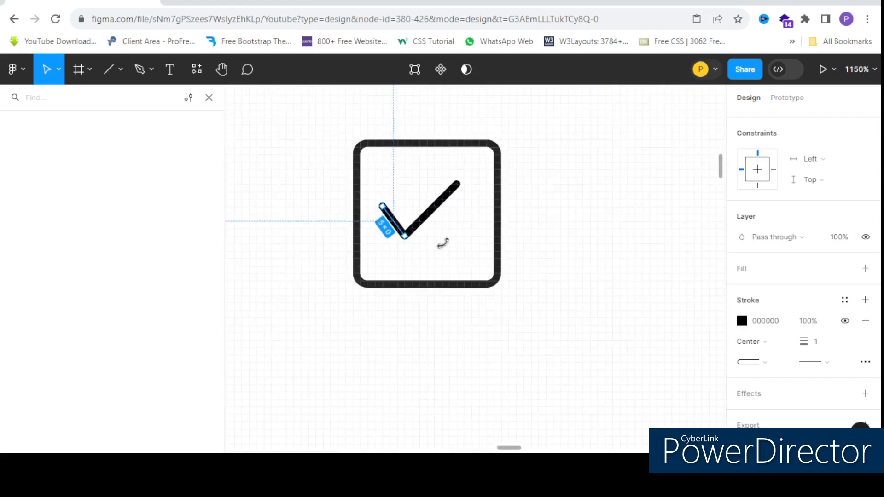
# - Group the short and long strokes into a single check mark
pyautogui.click(422, 246)
pyautogui.scroll(3, 368, 210)
pyautogui.click(368, 210)
pyautogui.moveTo(349, 191); pyautogui.dragTo(478, 238)
pyautogui.click(476, 236)
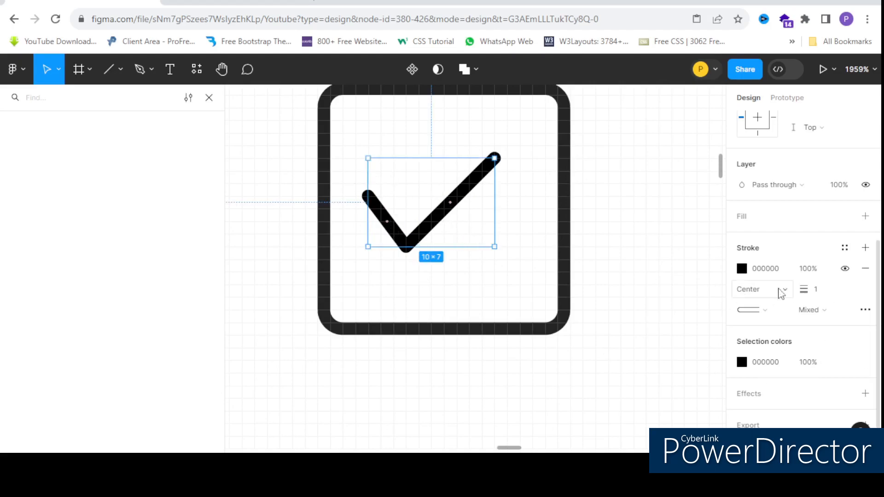
# - Match the check mark's stroke colour to the square's outline colour 242424 by sampling it
pyautogui.click(739, 272)
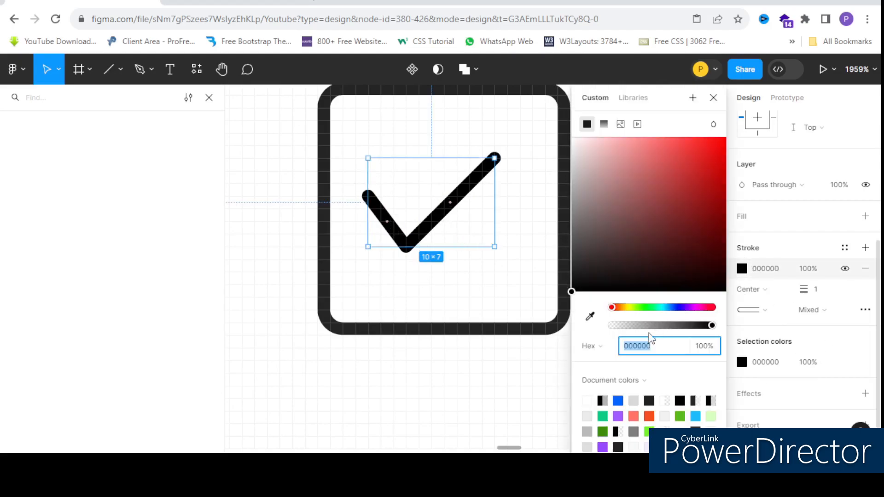
pyautogui.click(588, 316)
pyautogui.click(546, 327)
pyautogui.scroll(-4, 428, 207)
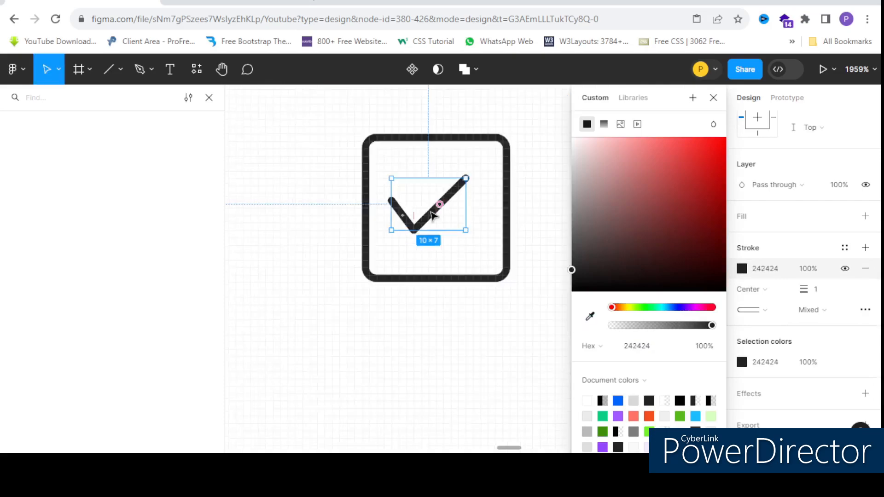
# - Centre the check mark horizontally and vertically within the rounded square
pyautogui.keyDown('shift'); pyautogui.click(474, 199); pyautogui.keyUp('shift')
pyautogui.scroll(4, 838, 161)
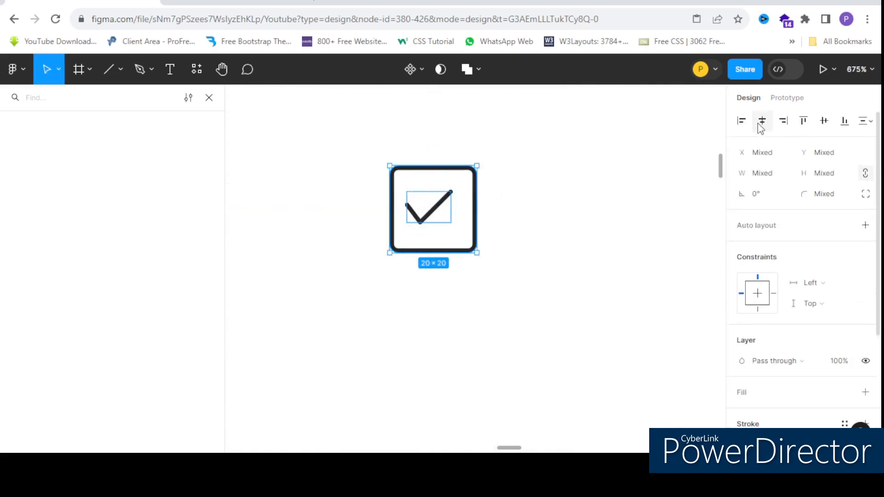
pyautogui.click(762, 120)
pyautogui.click(824, 121)
pyautogui.scroll(-3, 468, 181)
pyautogui.scroll(2, 470, 185)
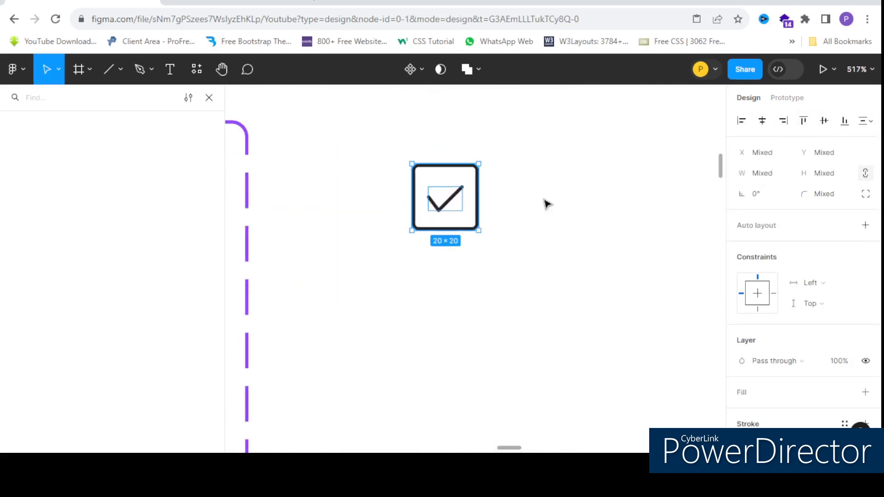
pyautogui.click(547, 201)
# - Group the check mark together with the rounded square
pyautogui.scroll(4, 449, 194)
pyautogui.scroll(-4, 426, 184)
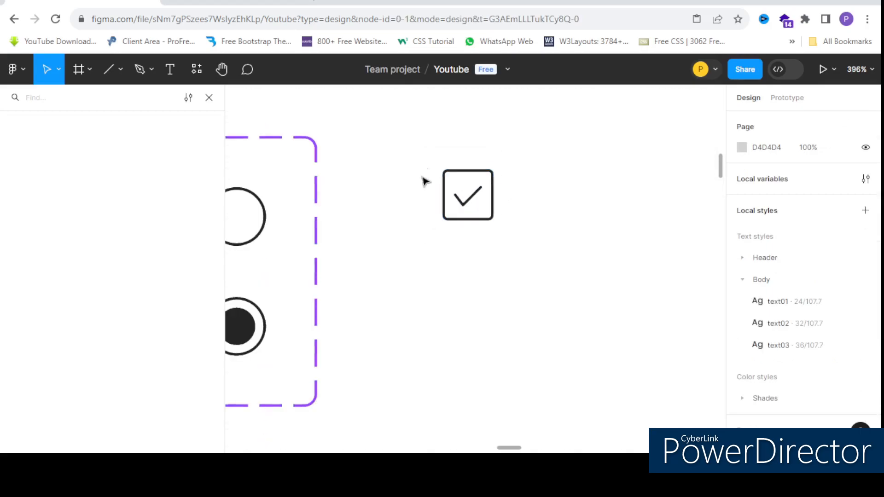
pyautogui.scroll(3, 428, 175)
pyautogui.click(433, 176)
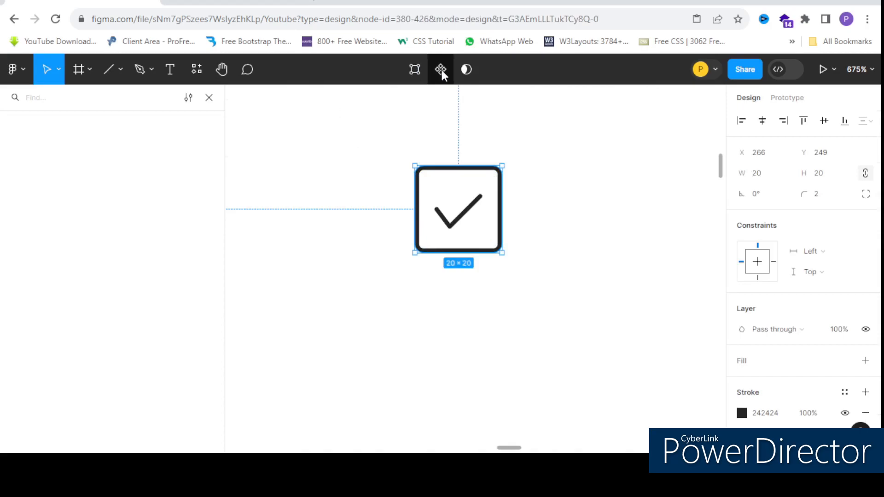
pyautogui.click(460, 211)
pyautogui.click(466, 213)
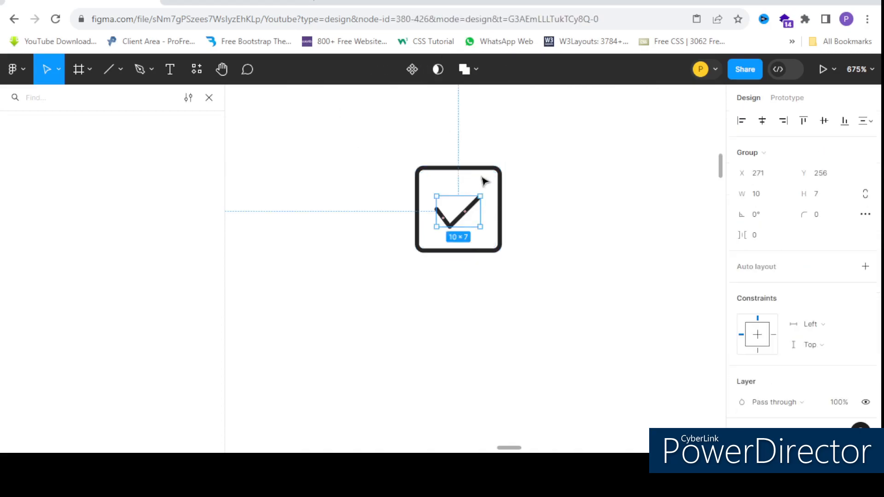
pyautogui.keyDown('shift'); pyautogui.click(491, 168); pyautogui.keyUp('shift')
pyautogui.hotkey('ctrl', 'g')
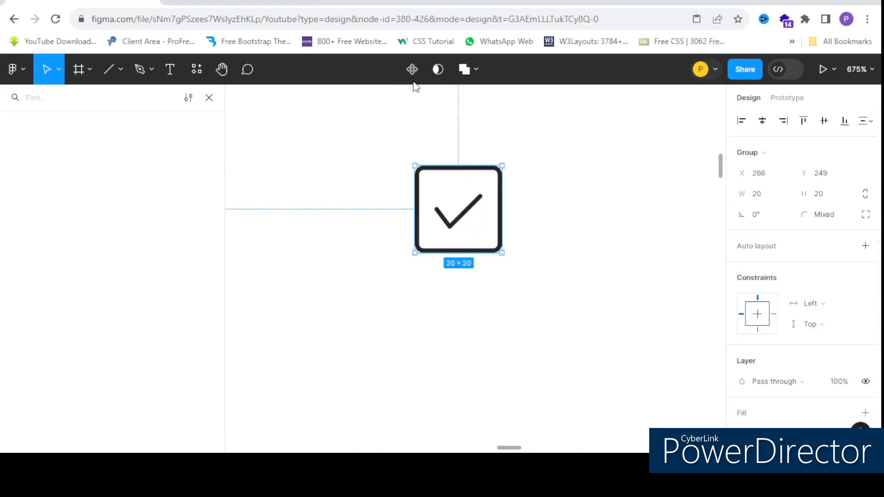
# - Create a component from the checkbox group and add a second variant to it
pyautogui.click(410, 69)
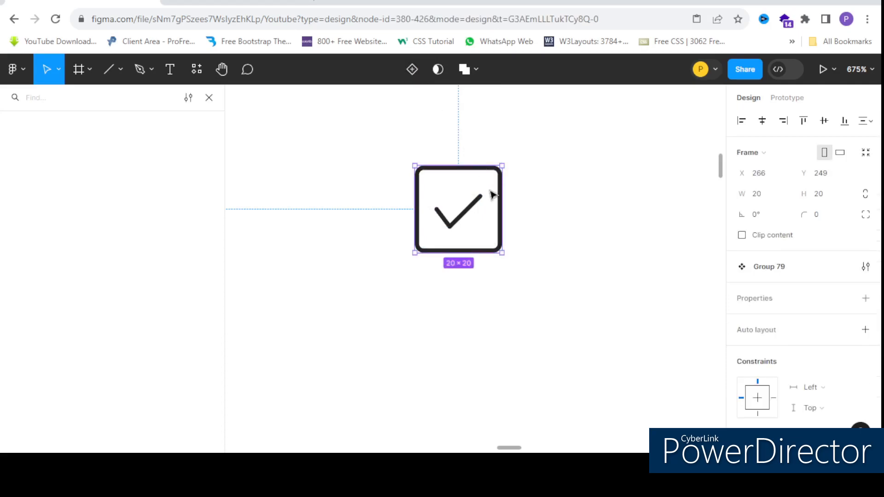
pyautogui.click(412, 69)
pyautogui.scroll(-3, 461, 276)
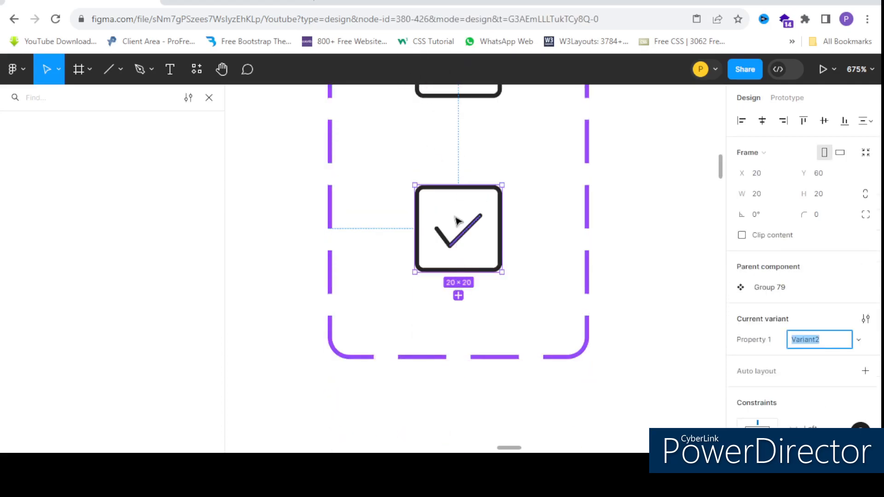
pyautogui.scroll(2, 433, 203)
pyautogui.keyDown('ctrl'); pyautogui.scroll(-4, 419, 175); pyautogui.keyUp('ctrl')
pyautogui.keyDown('ctrl'); pyautogui.scroll(2, 442, 159); pyautogui.keyUp('ctrl')
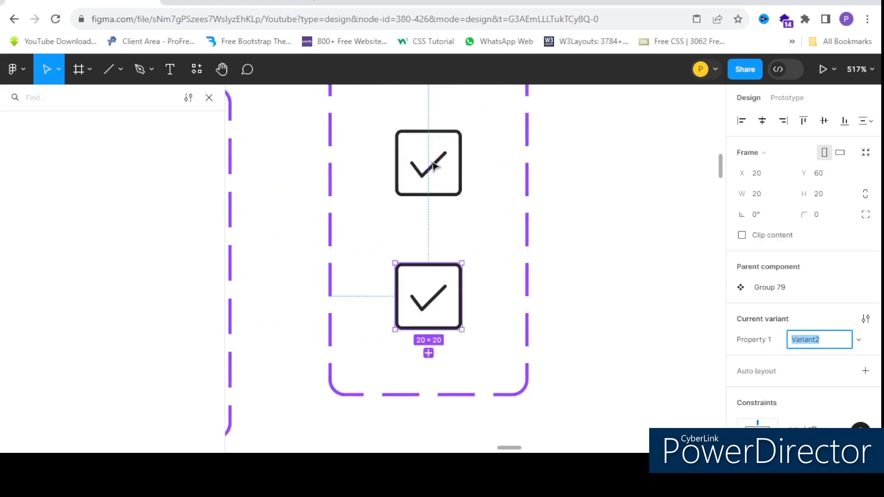
# - Reduce the check mark's stroke opacity to 0% in the default checkbox variant
pyautogui.doubleClick(433, 166)
pyautogui.keyDown('ctrl'); pyautogui.scroll(4, 433, 166); pyautogui.keyUp('ctrl')
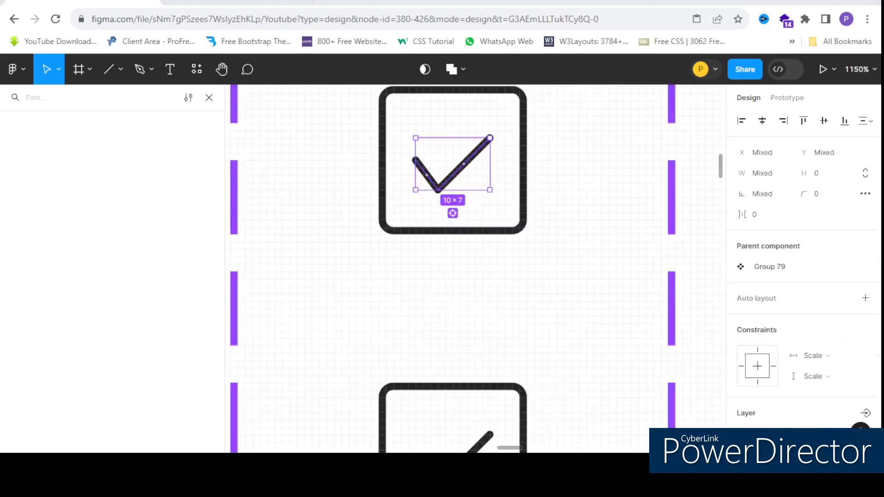
pyautogui.keyDown('ctrl'); pyautogui.scroll(-4, 429, 147); pyautogui.keyUp('ctrl')
pyautogui.keyDown('ctrl'); pyautogui.scroll(3, 424, 148); pyautogui.keyUp('ctrl')
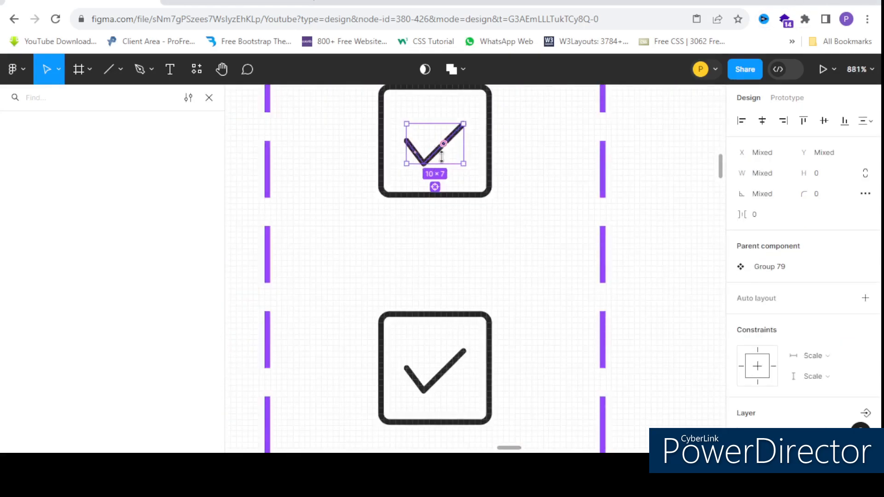
pyautogui.scroll(-5, 862, 345)
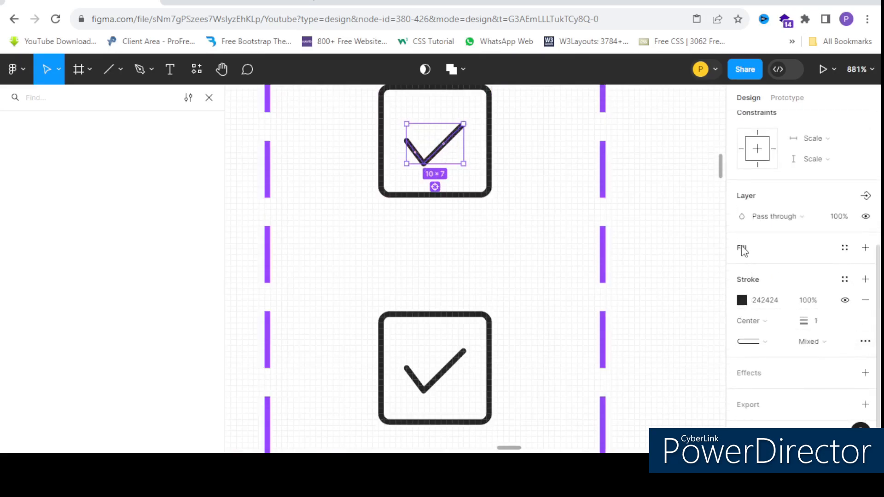
pyautogui.click(743, 301)
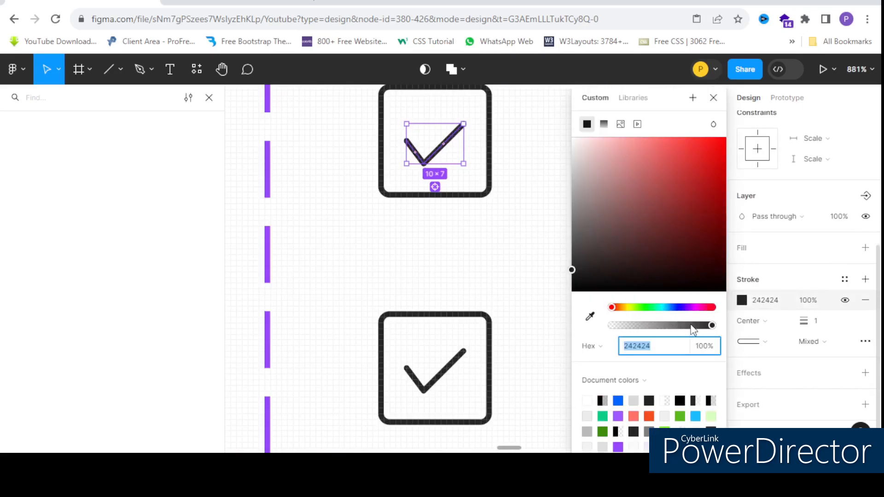
pyautogui.moveTo(704, 330); pyautogui.dragTo(603, 330)
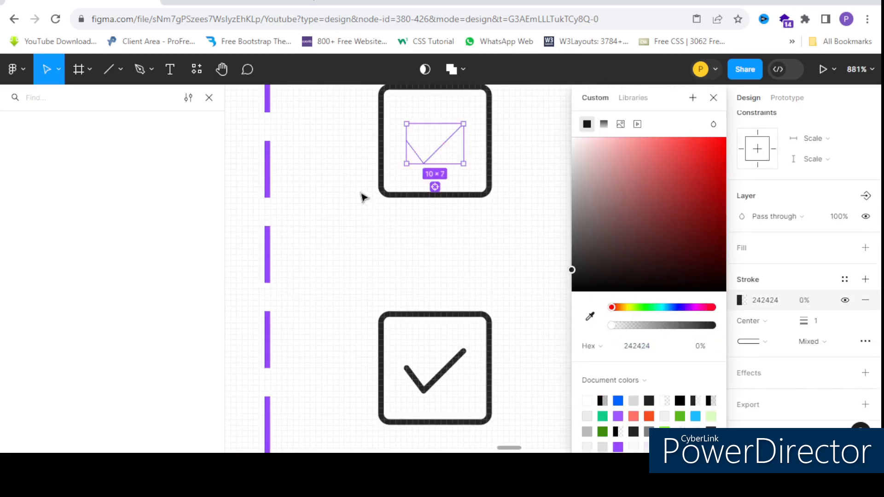
pyautogui.scroll(-10, 367, 206)
pyautogui.click(415, 197)
pyautogui.scroll(5, 363, 183)
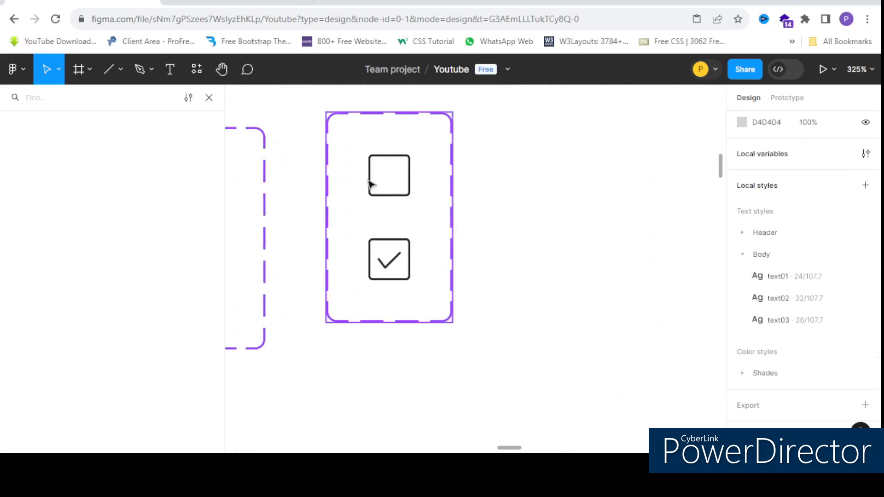
# - Add on-click prototype interactions that change the Default checkbox to Variant2 and Variant2 back to Default
pyautogui.click(393, 193)
pyautogui.scroll(3, 367, 174)
pyautogui.scroll(-3, 412, 179)
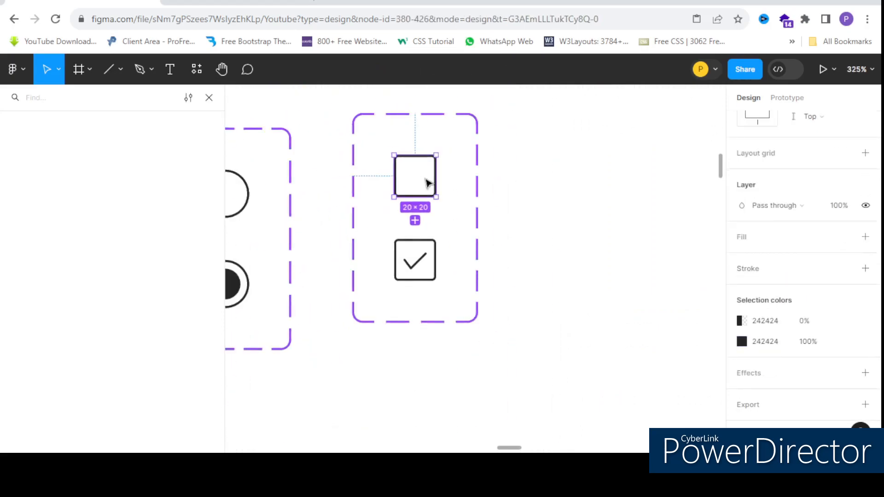
pyautogui.click(787, 98)
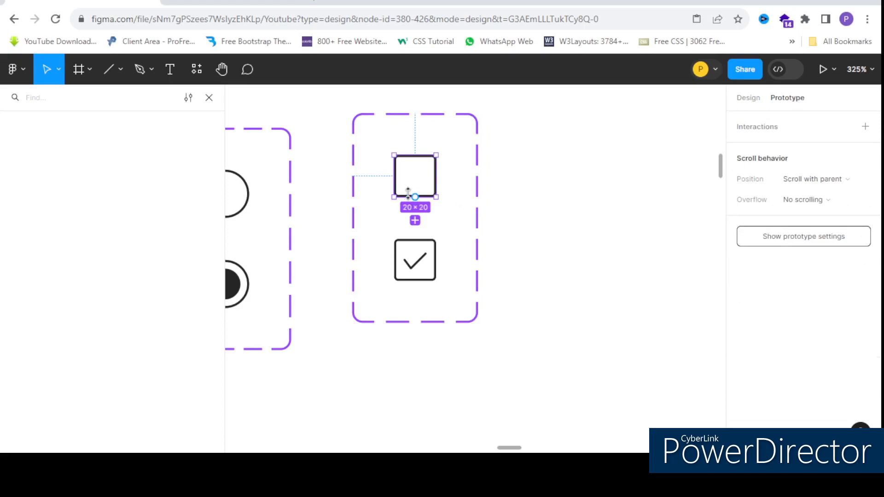
pyautogui.moveTo(416, 219); pyautogui.dragTo(435, 191)
pyautogui.click(435, 253)
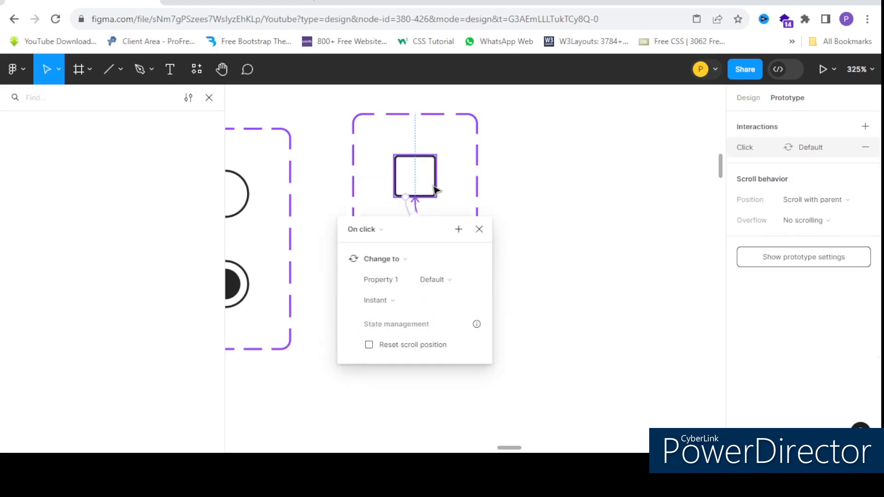
pyautogui.click(430, 184)
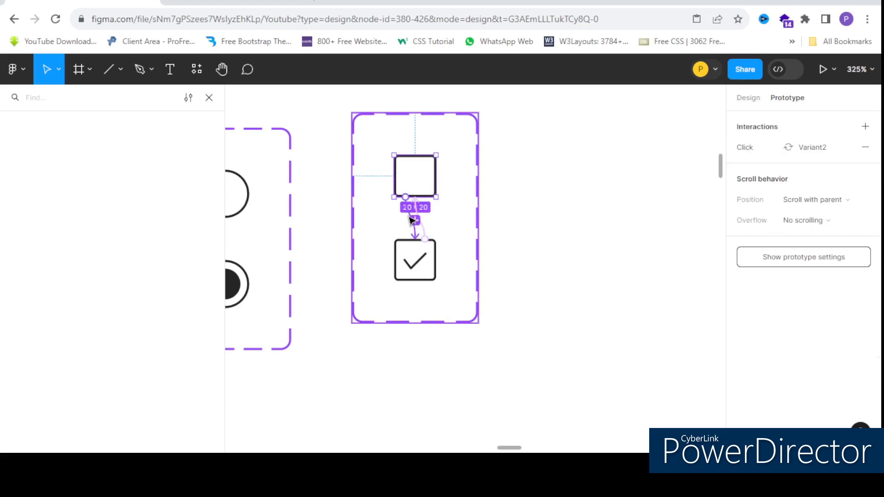
# - Set the transition of both checkbox variant interactions to Smart animate
pyautogui.click(414, 234)
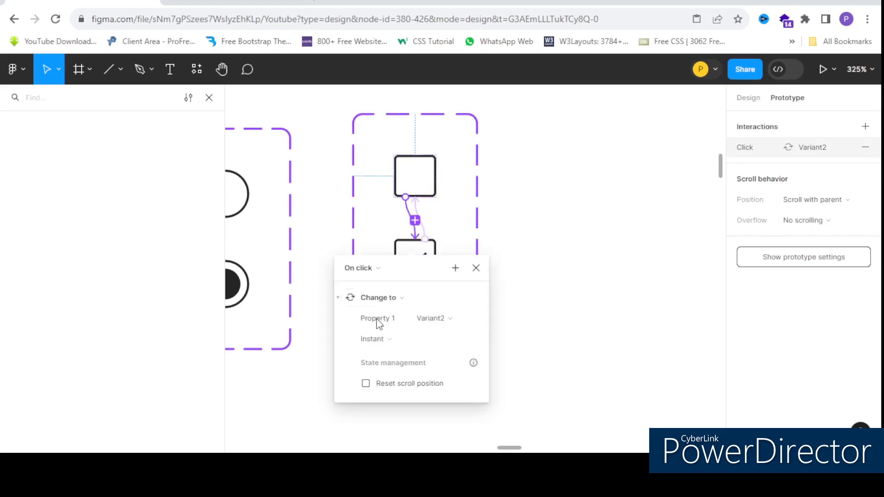
pyautogui.click(380, 339)
pyautogui.click(387, 345)
pyautogui.click(416, 212)
pyautogui.click(385, 310)
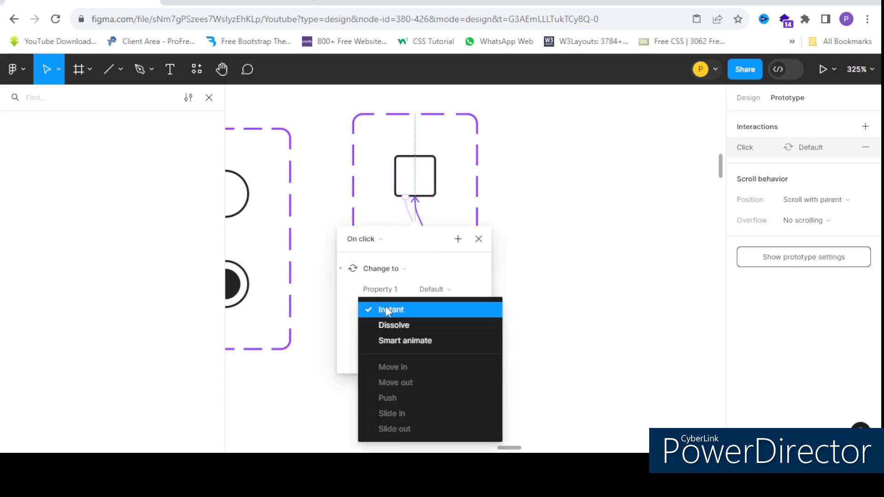
pyautogui.click(392, 343)
# - Place an instance of the unchecked checkbox variant in the Android Large frame
pyautogui.scroll(-5, 342, 135)
pyautogui.click(447, 166)
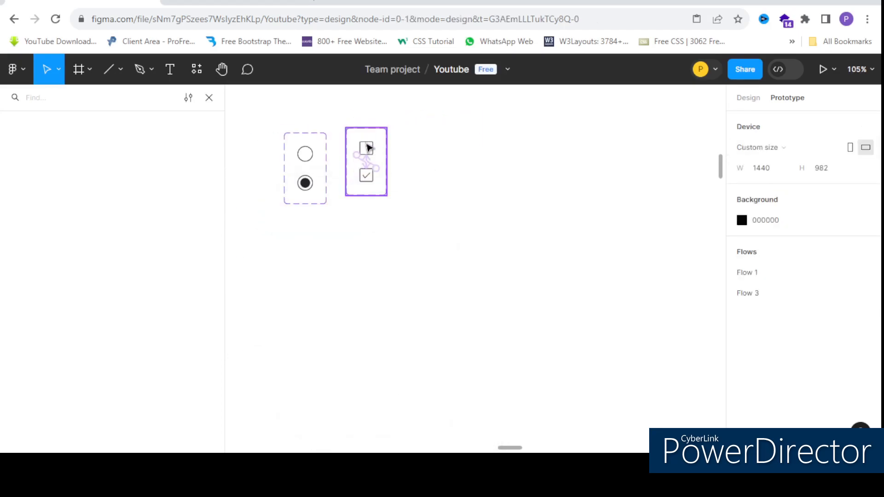
pyautogui.doubleClick(367, 144)
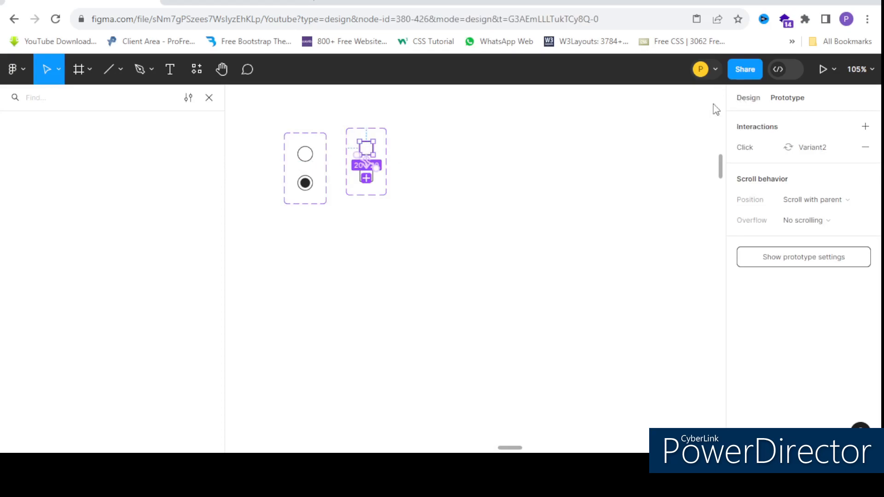
pyautogui.click(740, 103)
pyautogui.scroll(-3, 366, 150)
pyautogui.moveTo(374, 153); pyautogui.dragTo(531, 126)
pyautogui.scroll(5, 539, 111)
pyautogui.scroll(-6, 437, 194)
pyautogui.scroll(4, 490, 220)
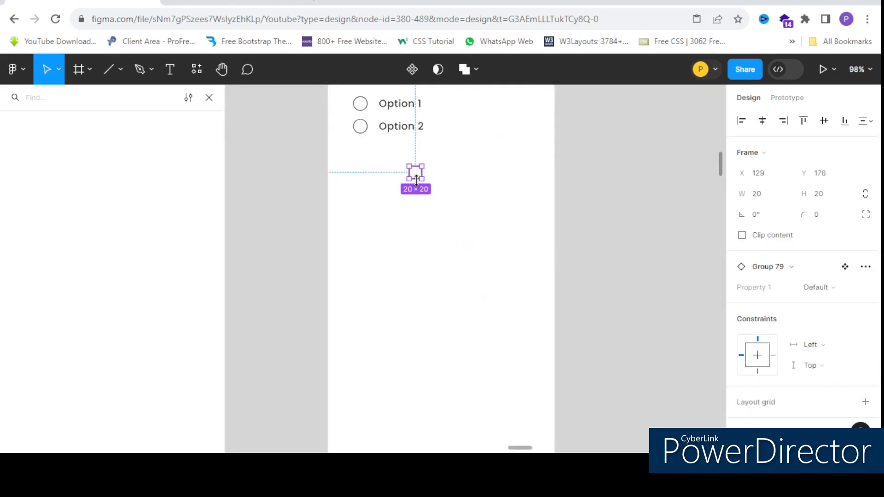
# - Move the checkbox instance to X 41, Y 224, below the radio buttons and centred with them
pyautogui.moveTo(420, 177); pyautogui.dragTo(361, 205)
pyautogui.scroll(4, 351, 197)
pyautogui.scroll(-6, 443, 139)
pyautogui.scroll(3, 436, 116)
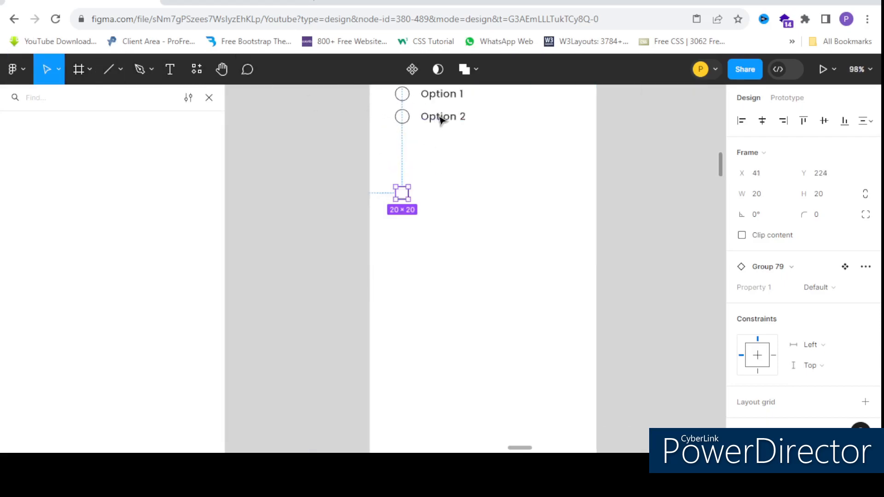
# - Duplicate the radio group's Option 2 label beside the checkbox and change the copy's text to "Option 1"
pyautogui.click(443, 120)
pyautogui.moveTo(446, 123); pyautogui.dragTo(412, 192)
pyautogui.scroll(4, 466, 201)
pyautogui.click(527, 244)
pyautogui.doubleClick(412, 193)
pyautogui.click(460, 183)
pyautogui.hotkey('shift', 'Left')
pyautogui.write('1')
pyautogui.scroll(-5, 451, 136)
pyautogui.click(503, 172)
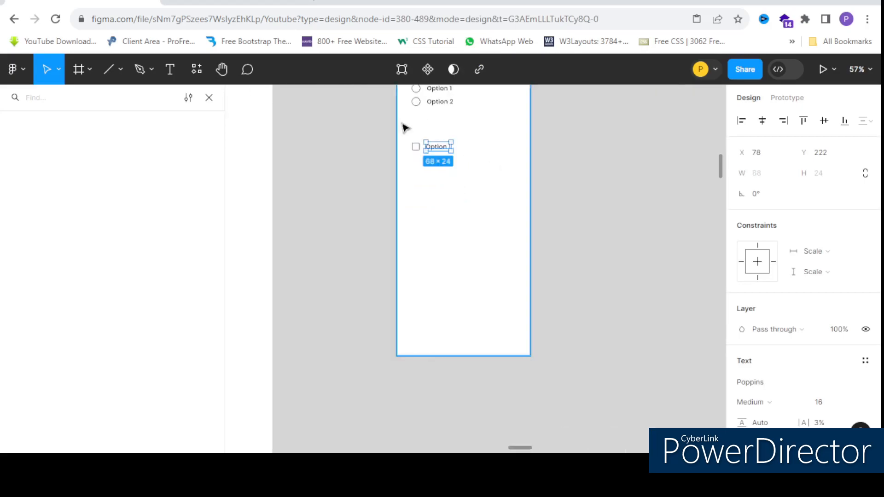
# - Group the checkbox instance with its Option 1 label
pyautogui.scroll(3, 403, 124)
pyautogui.click(433, 181)
pyautogui.click(480, 190)
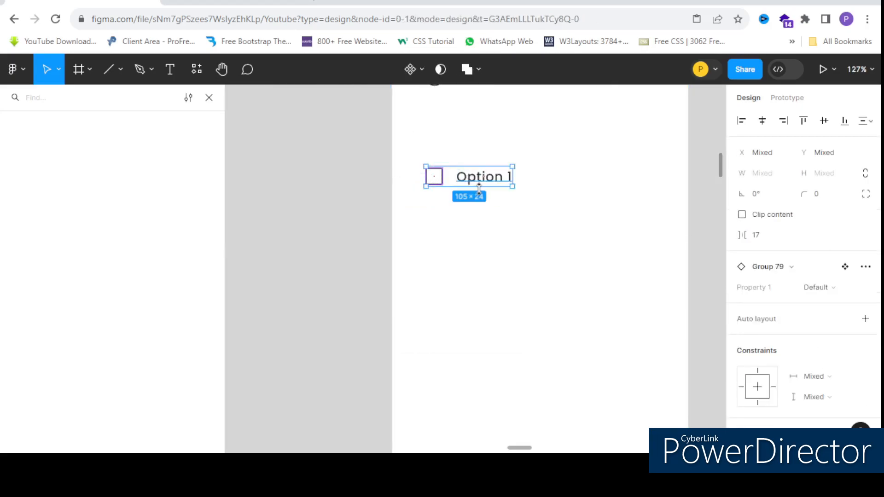
pyautogui.click(440, 183)
pyautogui.keyDown('shift'); pyautogui.click(491, 182); pyautogui.keyUp('shift')
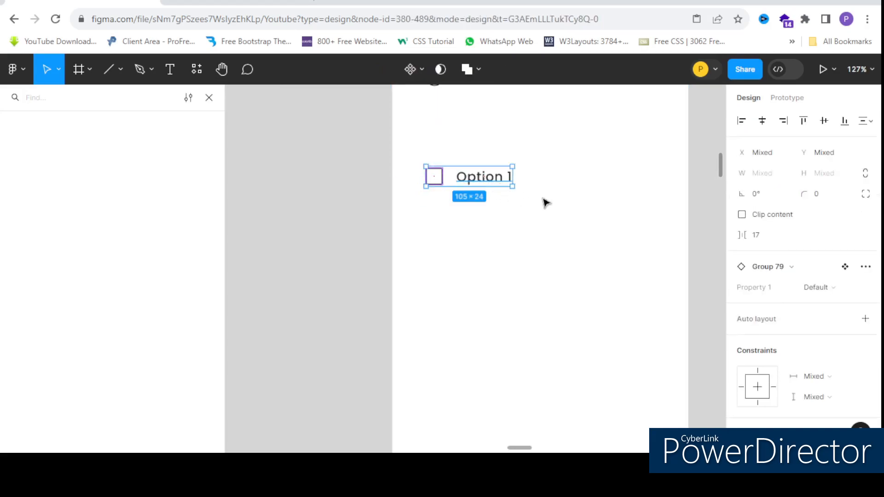
pyautogui.hotkey('ctrl', 'g')
pyautogui.click(564, 234)
# - Duplicate the checkbox and label group directly below the original, about 34 px lower
pyautogui.click(463, 182)
pyautogui.moveTo(460, 179); pyautogui.dragTo(479, 207)
pyautogui.scroll(2, 476, 205)
pyautogui.scroll(1, 475, 207)
# - Change the lower checkbox label's text to "Option 2"
pyautogui.doubleClick(509, 210)
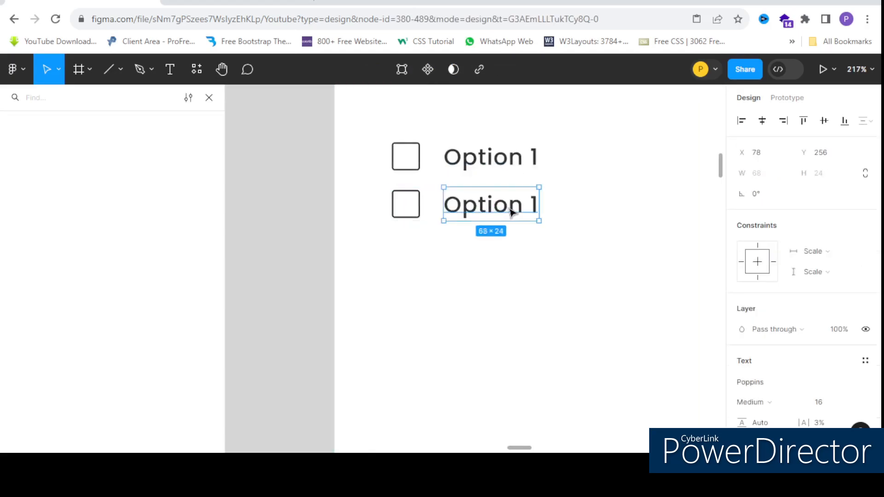
pyautogui.scroll(2, 528, 208)
pyautogui.doubleClick(534, 207)
pyautogui.click(545, 207)
pyautogui.doubleClick(543, 208)
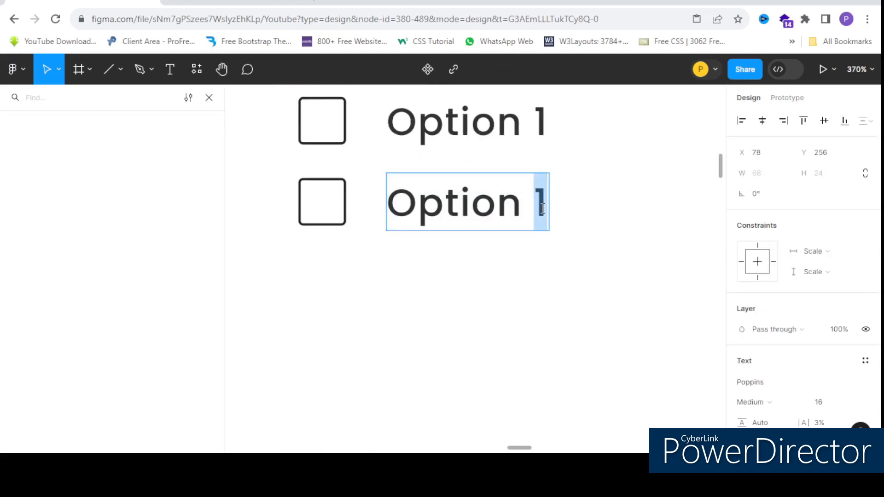
pyautogui.write('2')
pyautogui.scroll(-3, 462, 174)
pyautogui.click(582, 223)
pyautogui.click(582, 223)
# - Test the Option 1 checkbox in the prototype preview and return to the design file
pyautogui.click(237, 2)
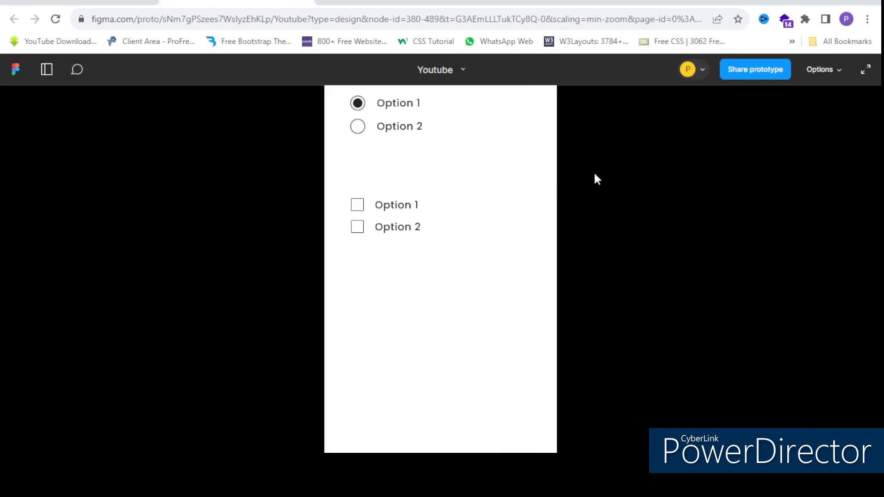
pyautogui.click(356, 214)
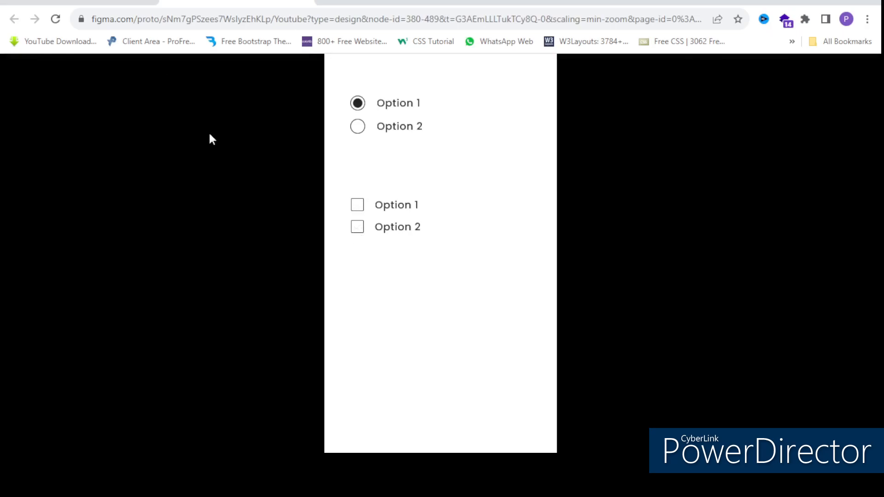
pyautogui.click(113, 3)
# - Try stroke weights 3 and 2 on both lines of the checked variant's check mark, and settle on 1.5
pyautogui.scroll(-5, 602, 194)
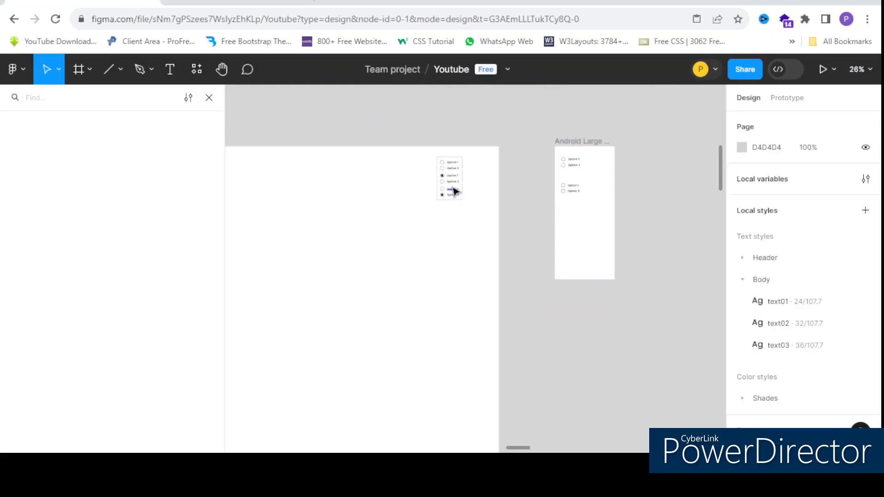
pyautogui.scroll(-5, 562, 184)
pyautogui.scroll(10, 459, 196)
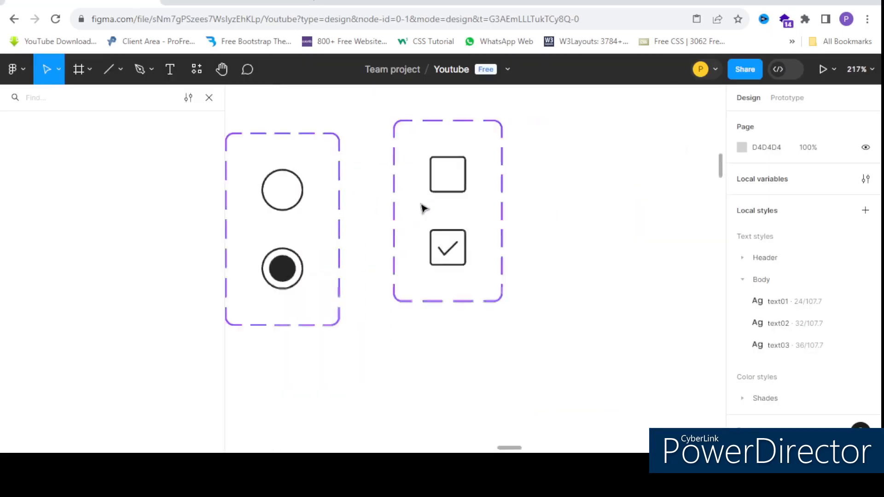
pyautogui.click(460, 268)
pyautogui.doubleClick(459, 269)
pyautogui.scroll(5, 459, 271)
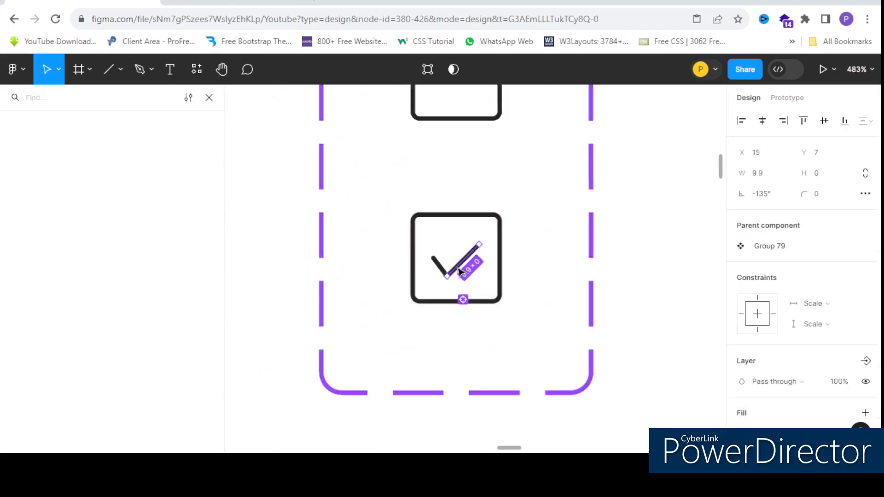
pyautogui.keyDown('shift'); pyautogui.click(443, 272); pyautogui.keyUp('shift')
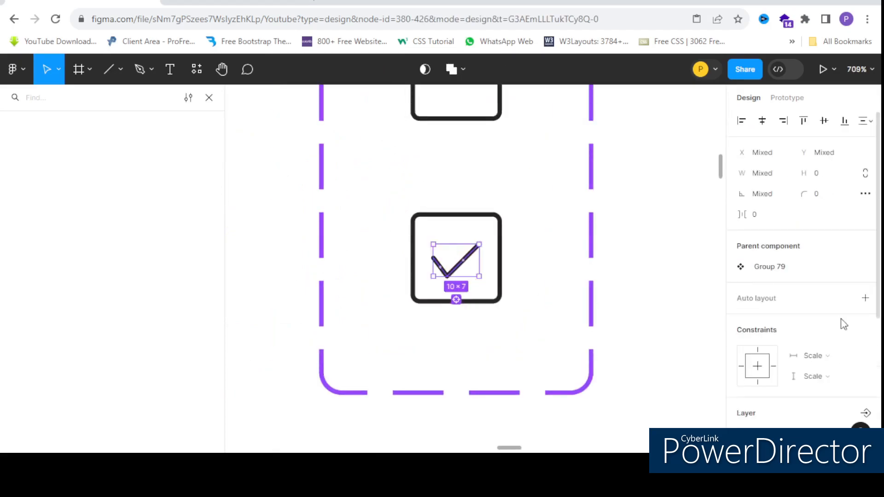
pyautogui.scroll(-4, 817, 330)
pyautogui.click(824, 326)
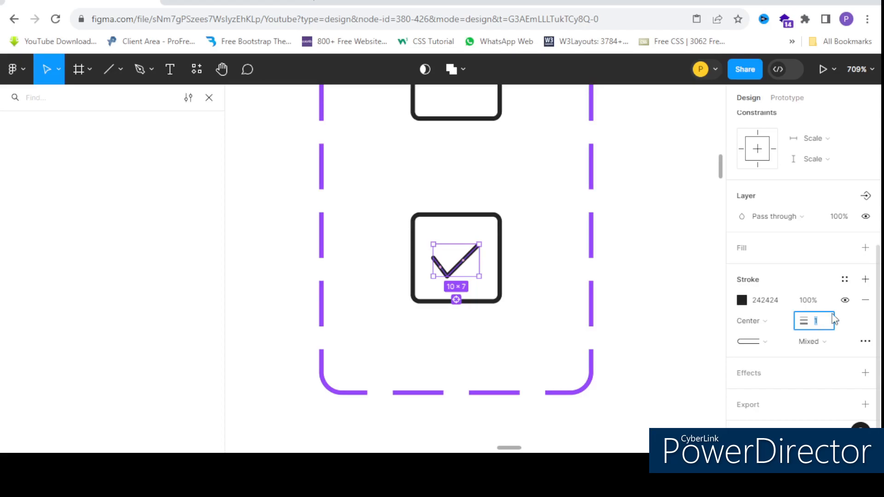
pyautogui.press('Return')
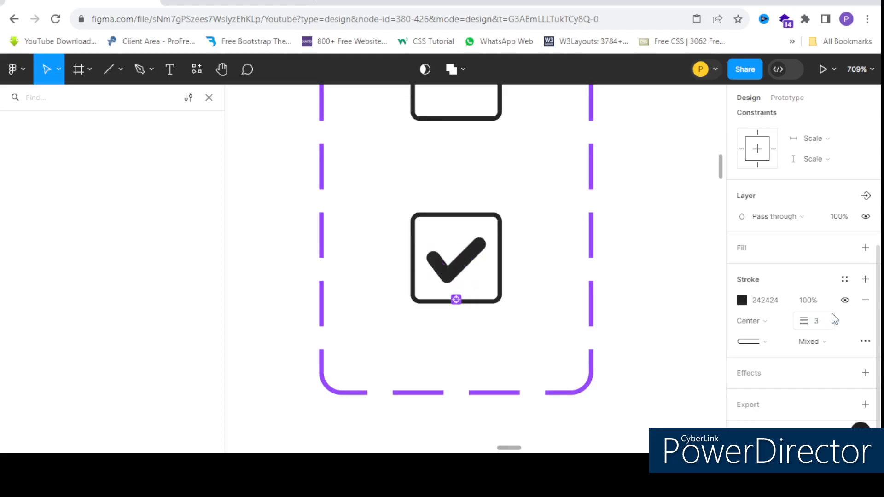
pyautogui.click(828, 323)
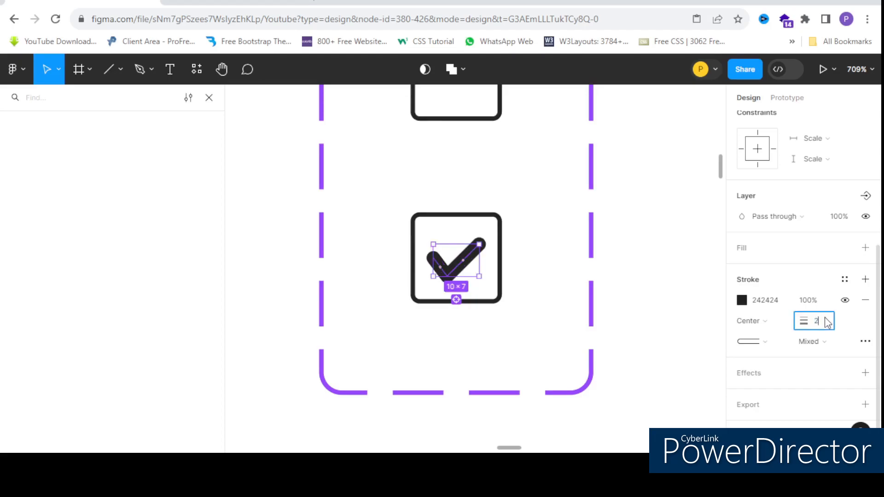
pyautogui.press('Return')
pyautogui.click(828, 322)
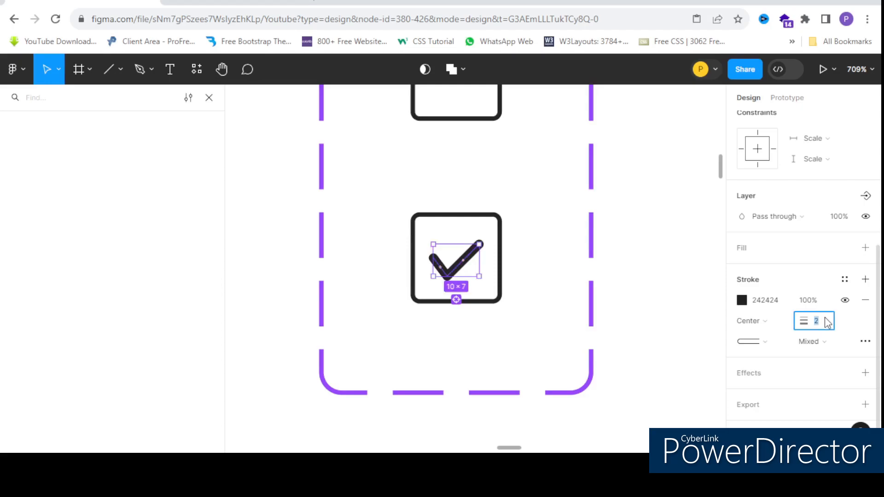
pyautogui.write('1.5')
pyautogui.press('Return')
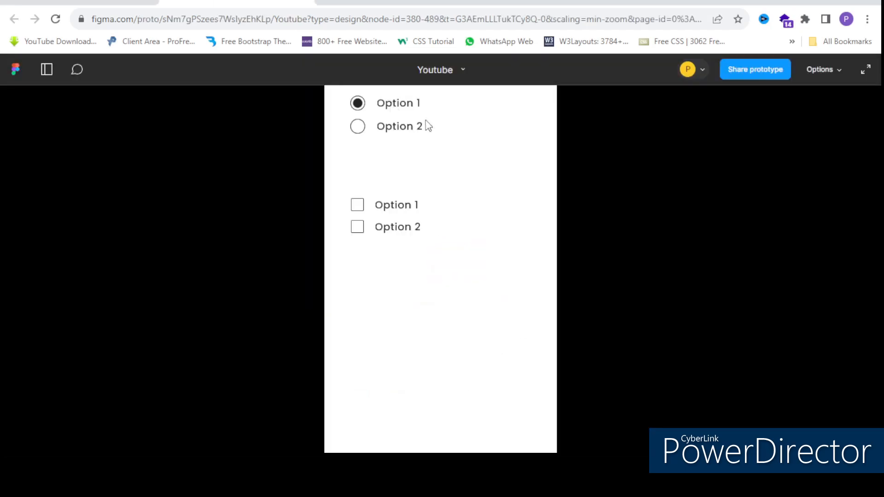
# - Check and uncheck the Option 1 checkbox in the preview to review the thicker check mark, and return to the component page
pyautogui.click(357, 208)
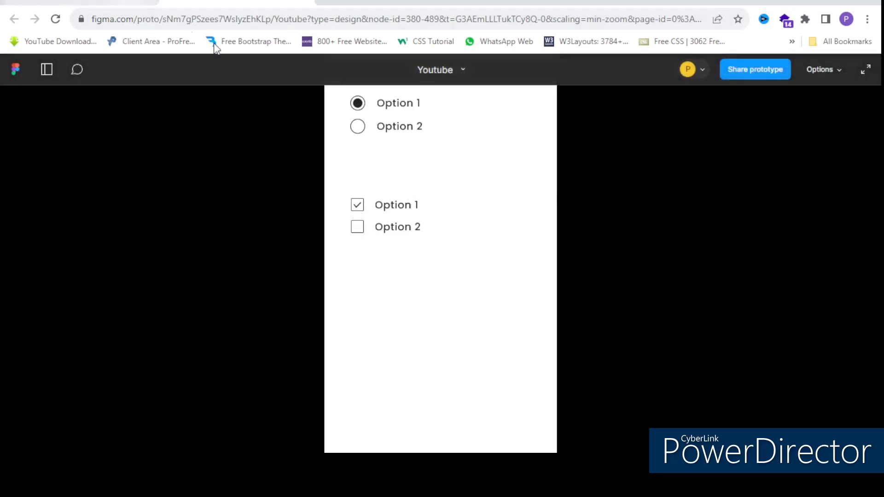
pyautogui.click(359, 206)
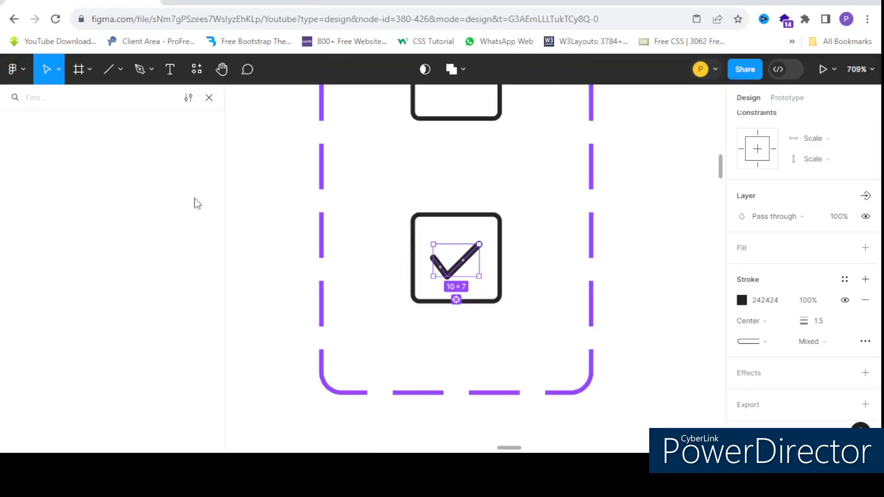
pyautogui.scroll(-5, 355, 193)
pyautogui.scroll(-8, 367, 232)
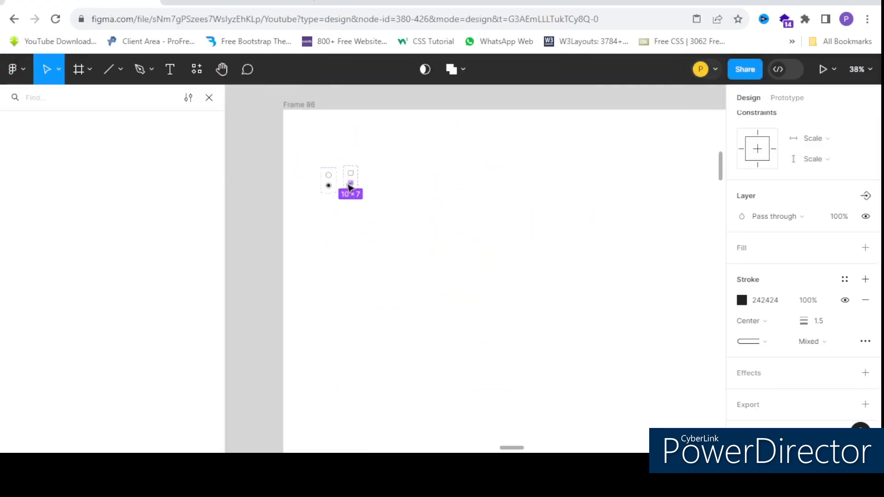
# - Review the radio button and checkbox component sets in Frame 86 alongside the option group variants and the phone frame
pyautogui.scroll(3, 466, 161)
pyautogui.scroll(4, 428, 129)
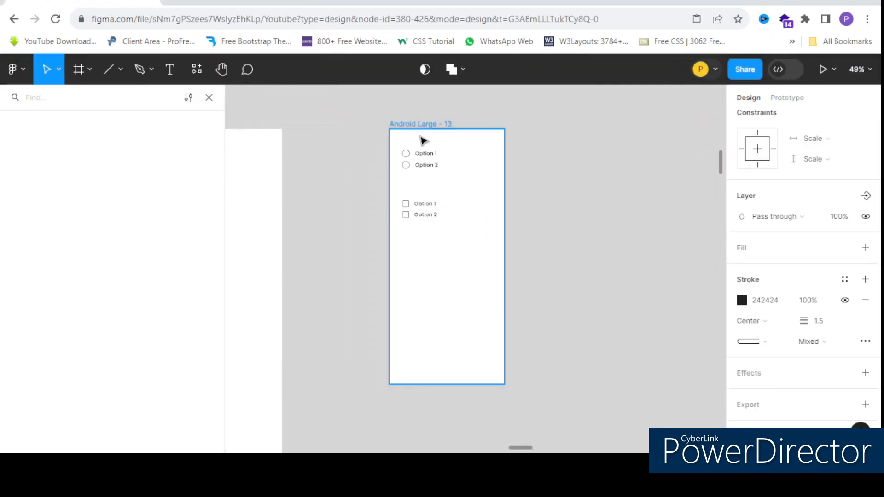
pyautogui.scroll(-7, 443, 174)
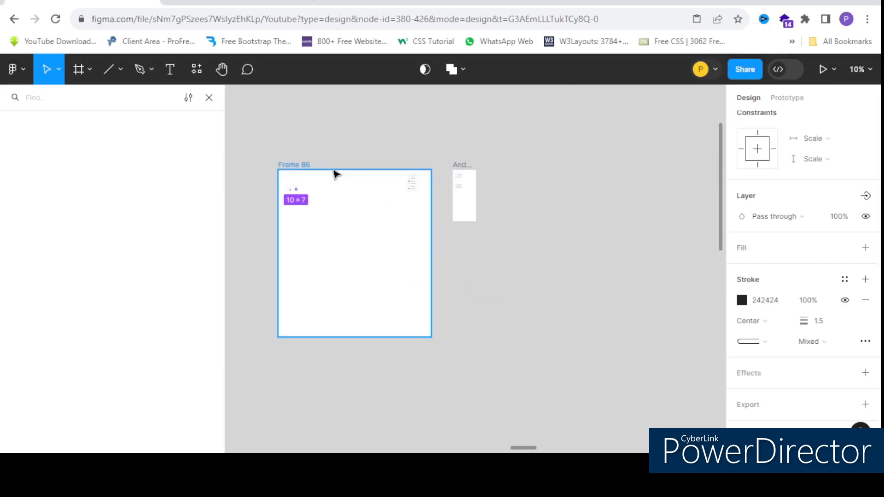
pyautogui.scroll(7, 332, 178)
pyautogui.scroll(-5, 376, 178)
pyautogui.scroll(2, 332, 158)
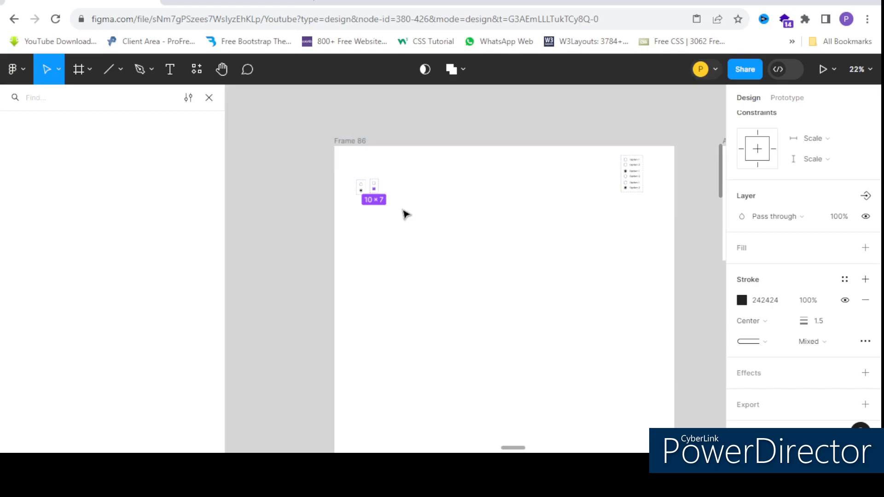
pyautogui.scroll(3, 359, 200)
pyautogui.scroll(-1, 338, 172)
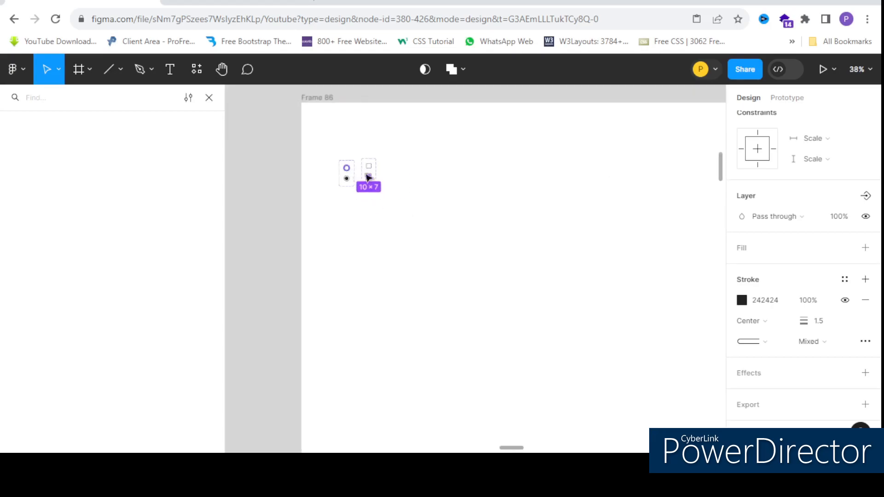
pyautogui.scroll(-3, 354, 156)
pyautogui.scroll(3, 310, 154)
pyautogui.scroll(-4, 433, 181)
pyautogui.scroll(4, 691, 162)
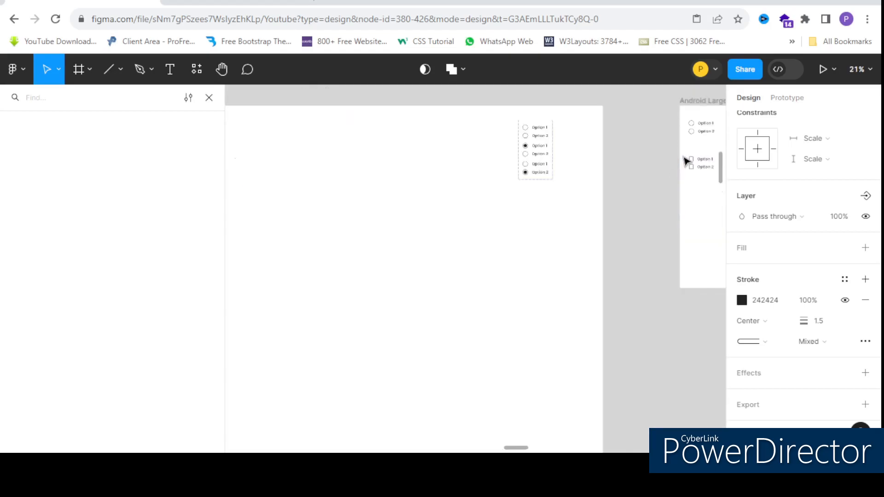
# - Examine the radio button and checkbox options placed in the Android Large - 13 frame up close
pyautogui.scroll(-5, 369, 159)
pyautogui.scroll(4, 429, 140)
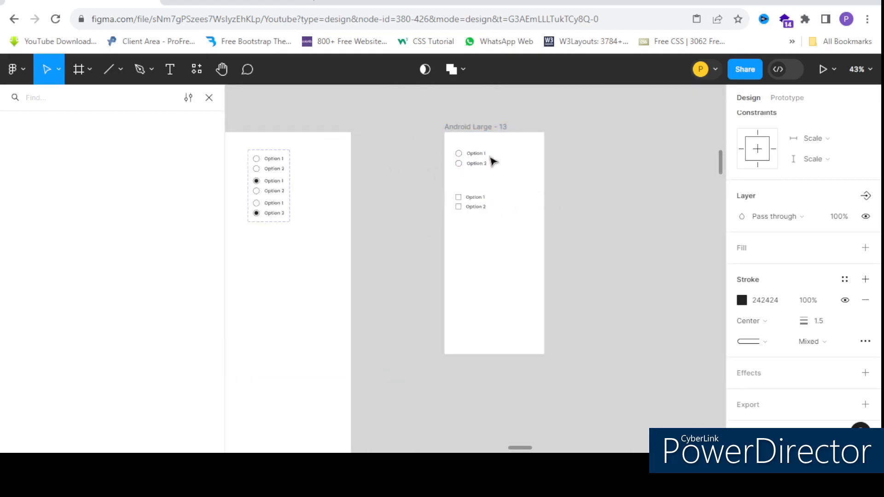
pyautogui.scroll(3, 507, 164)
pyautogui.scroll(-4, 426, 166)
pyautogui.scroll(3, 422, 161)
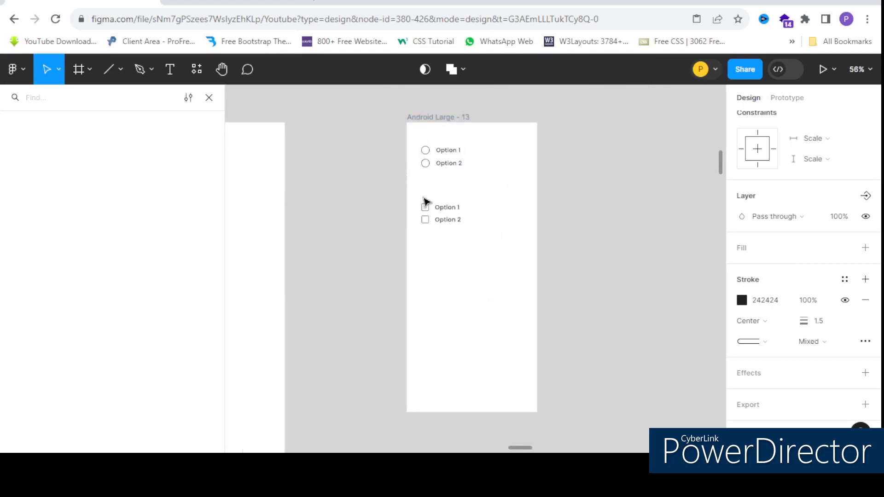
pyautogui.scroll(3, 479, 153)
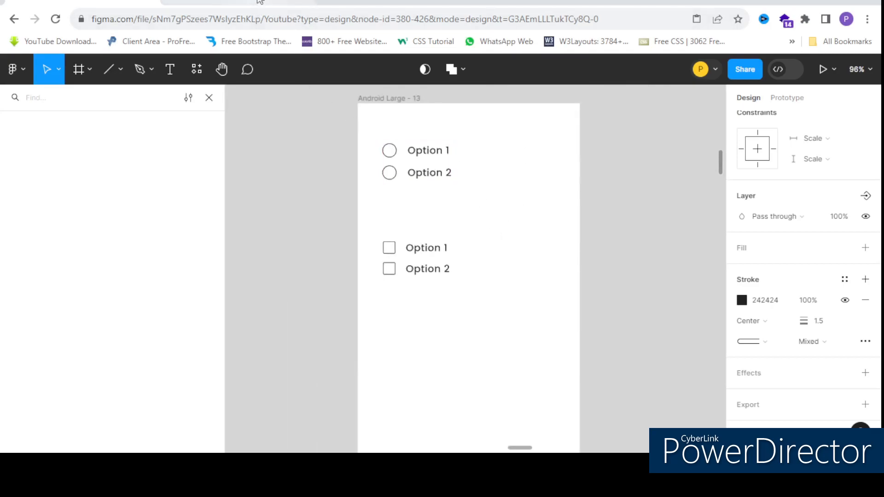